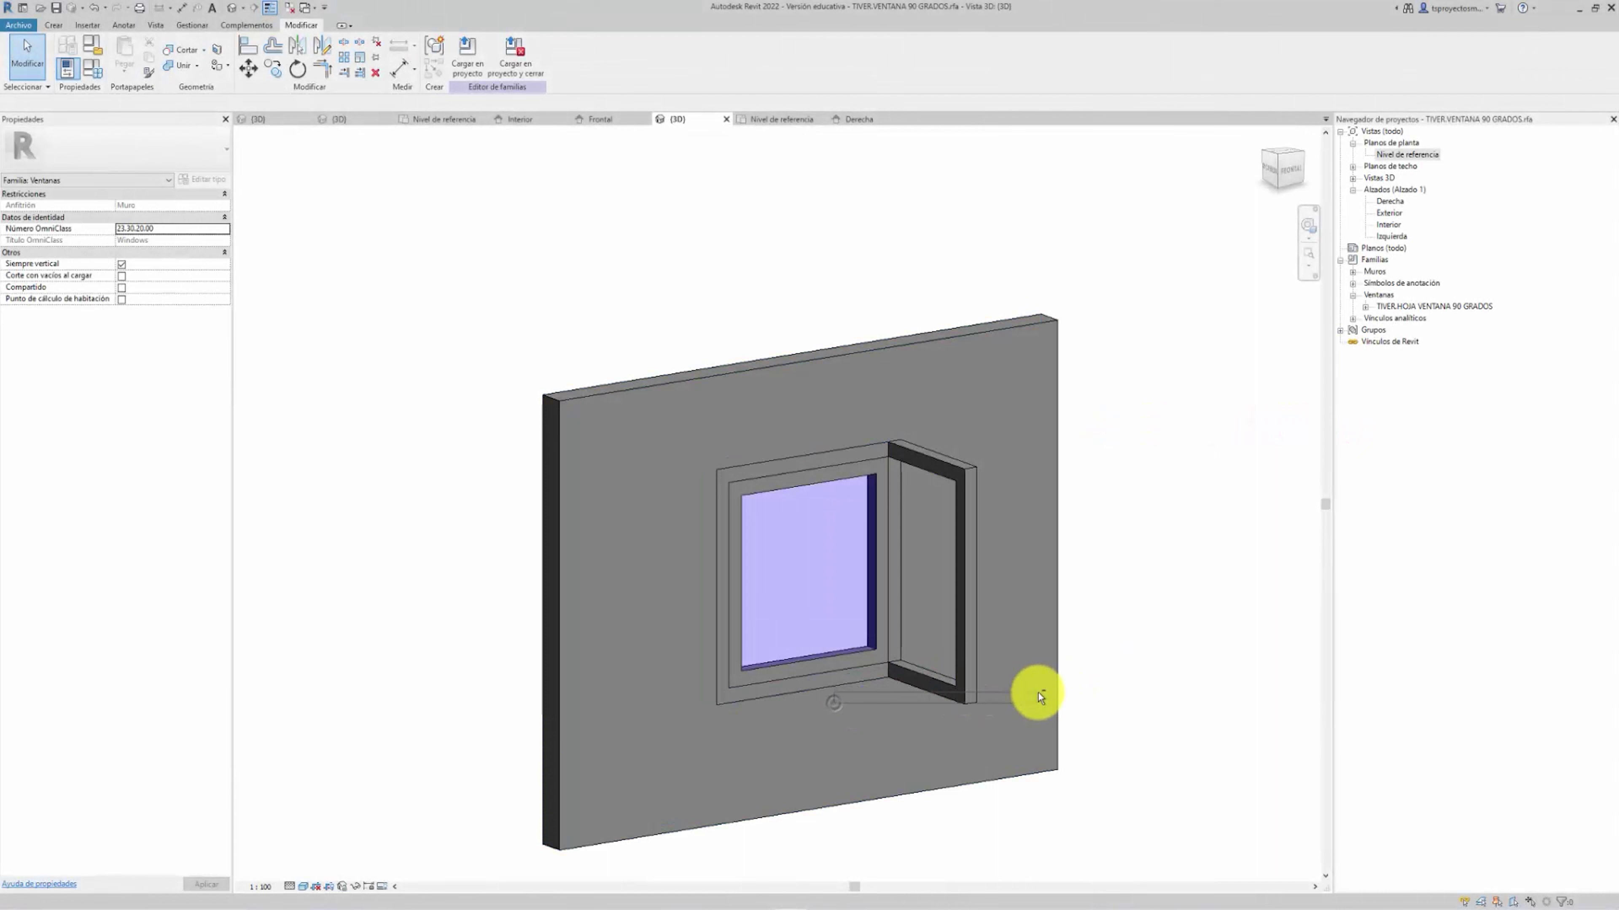
Orbit around the wall and review the nested sash's type properties
{"action": "mouse_move", "coordinate": [1060, 687]}
{"action": "middle_mouse_down", "text": "shift"}
{"action": "mouse_move", "coordinate": [964, 698]}
{"action": "mouse_move", "coordinate": [781, 611]}
{"action": "mouse_move", "coordinate": [867, 647]}
{"action": "mouse_move", "coordinate": [789, 452]}
{"action": "middle_mouse_up", "text": "shift"}
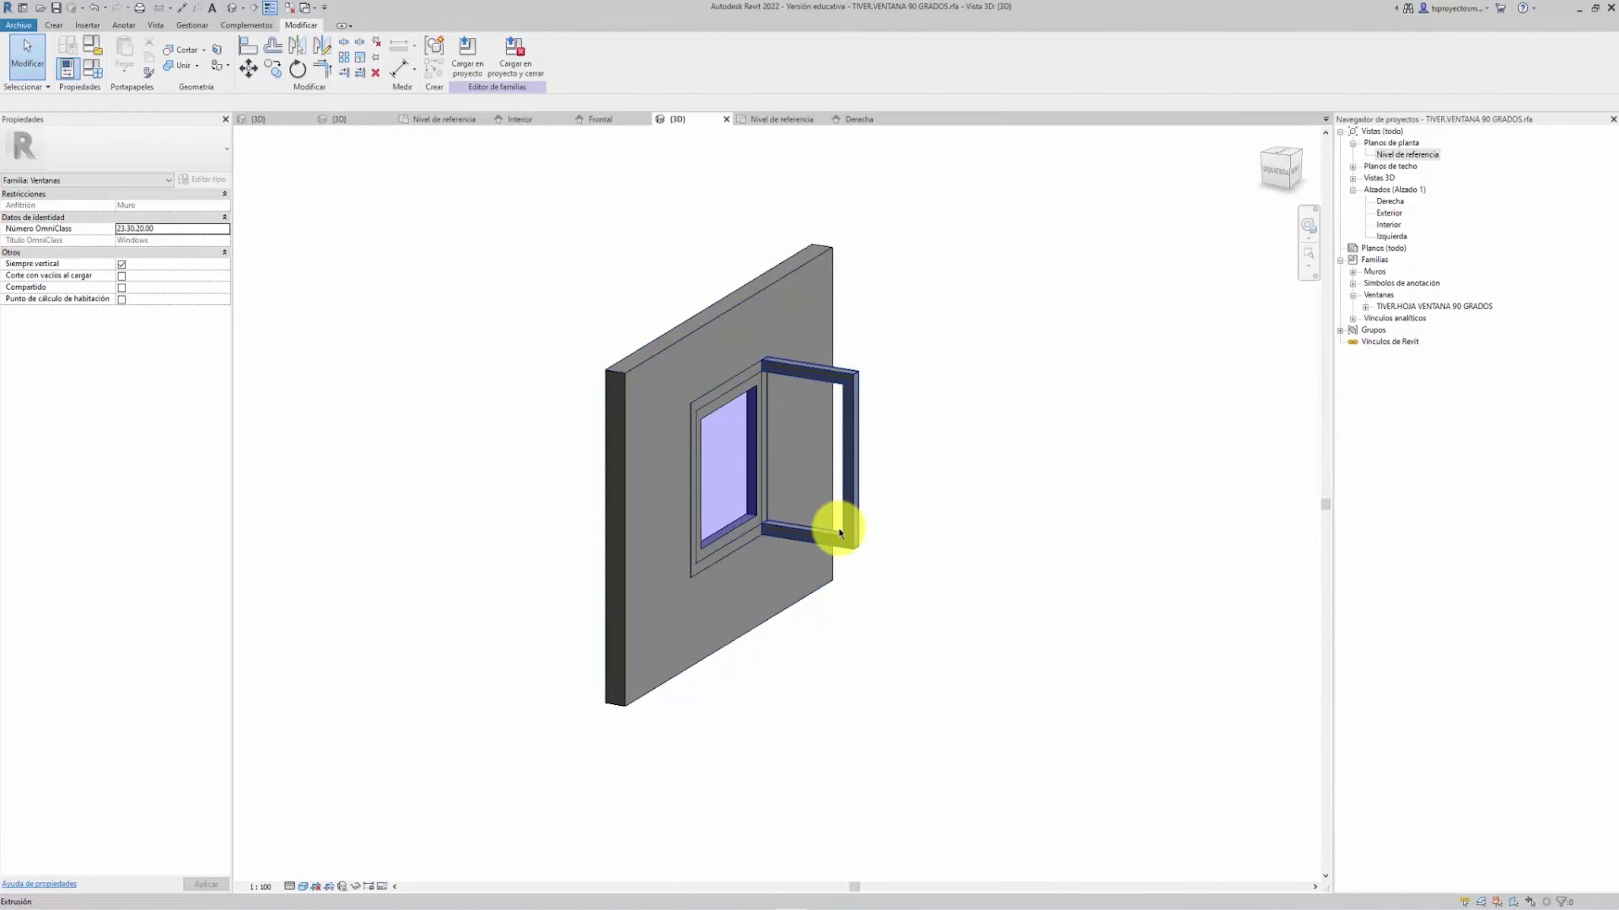
{"action": "mouse_move", "coordinate": [824, 422]}
{"action": "middle_mouse_down", "text": "shift"}
{"action": "mouse_move", "coordinate": [802, 495]}
{"action": "mouse_move", "coordinate": [784, 405]}
{"action": "mouse_move", "coordinate": [871, 398]}
{"action": "mouse_move", "coordinate": [766, 572]}
{"action": "mouse_move", "coordinate": [578, 564]}
{"action": "mouse_move", "coordinate": [1006, 572]}
{"action": "mouse_move", "coordinate": [705, 419]}
{"action": "middle_mouse_up", "text": "shift"}
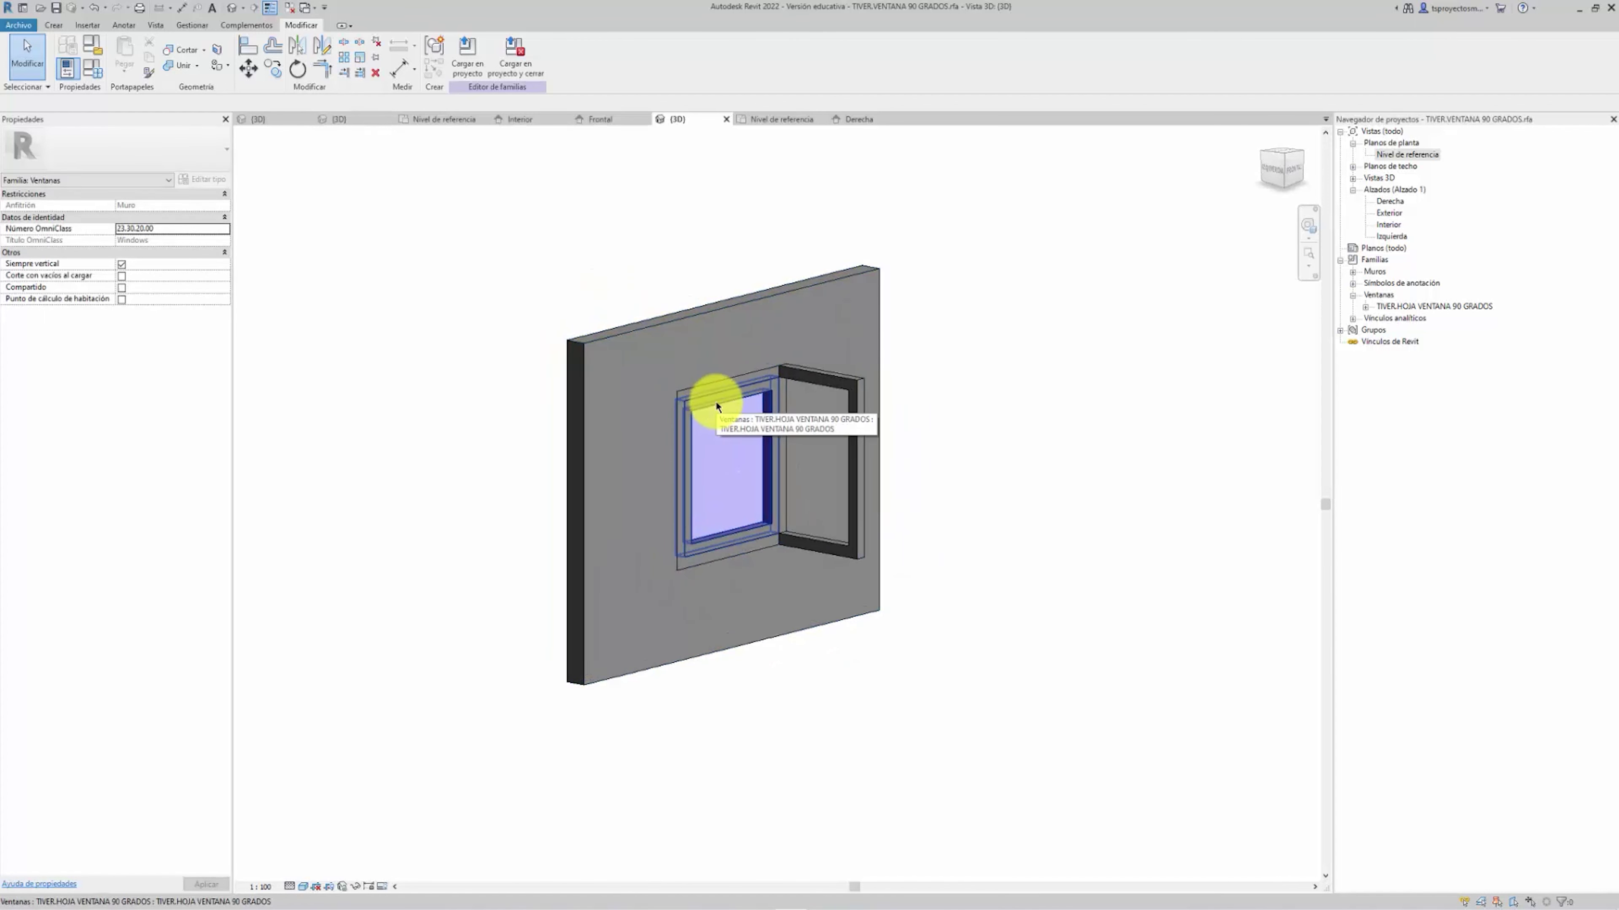
{"action": "left_click", "coordinate": [717, 406]}
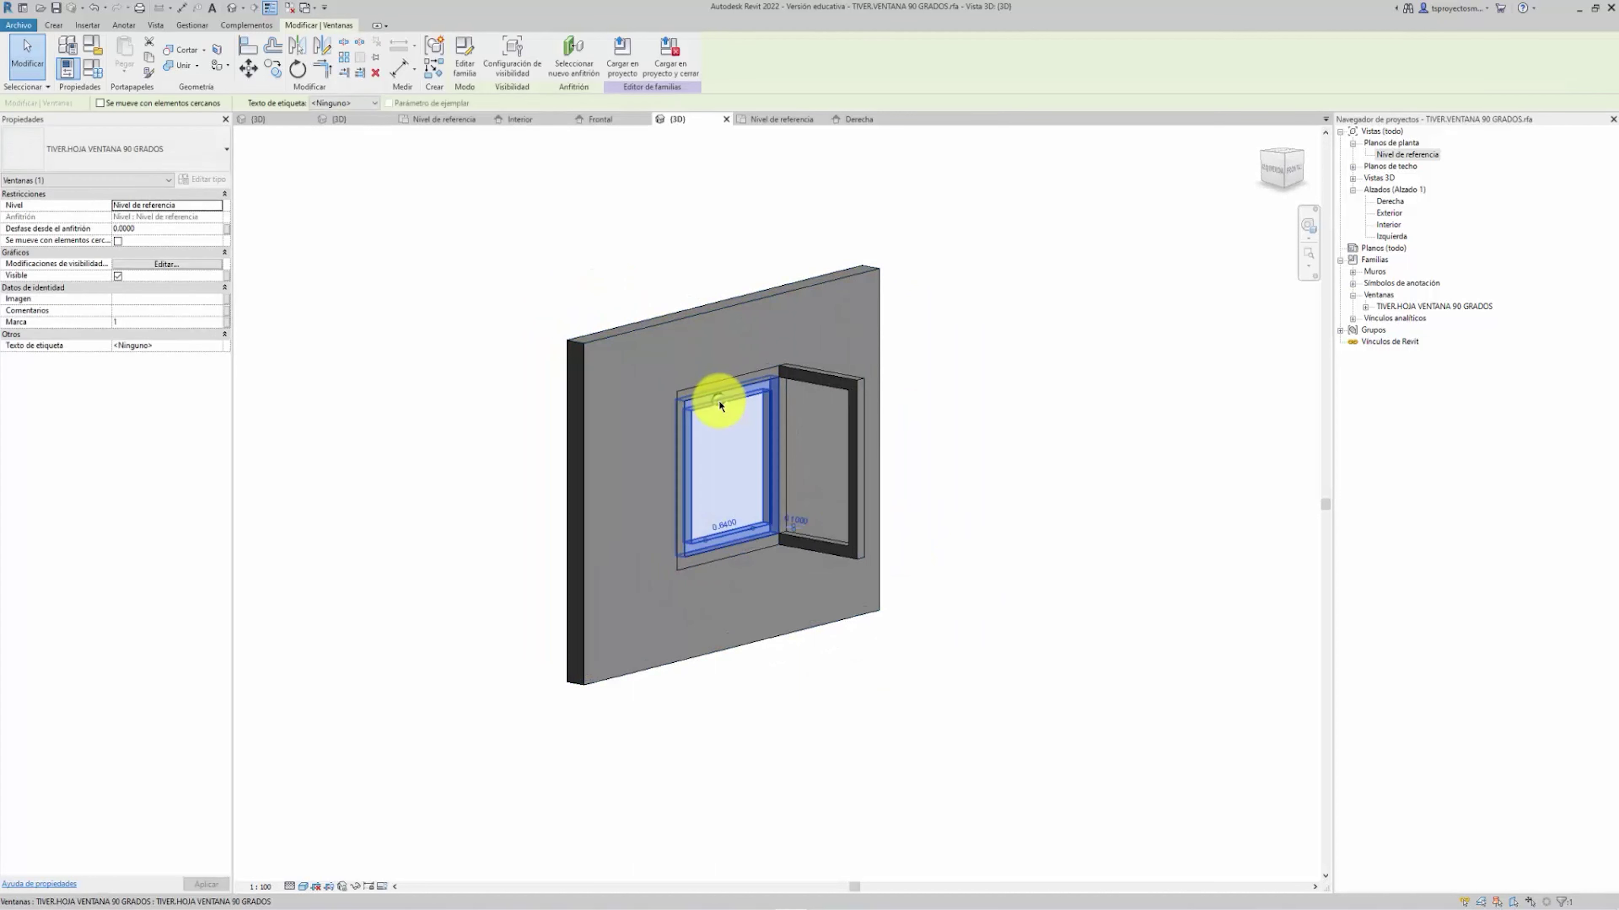
{"action": "left_click", "coordinate": [209, 182]}
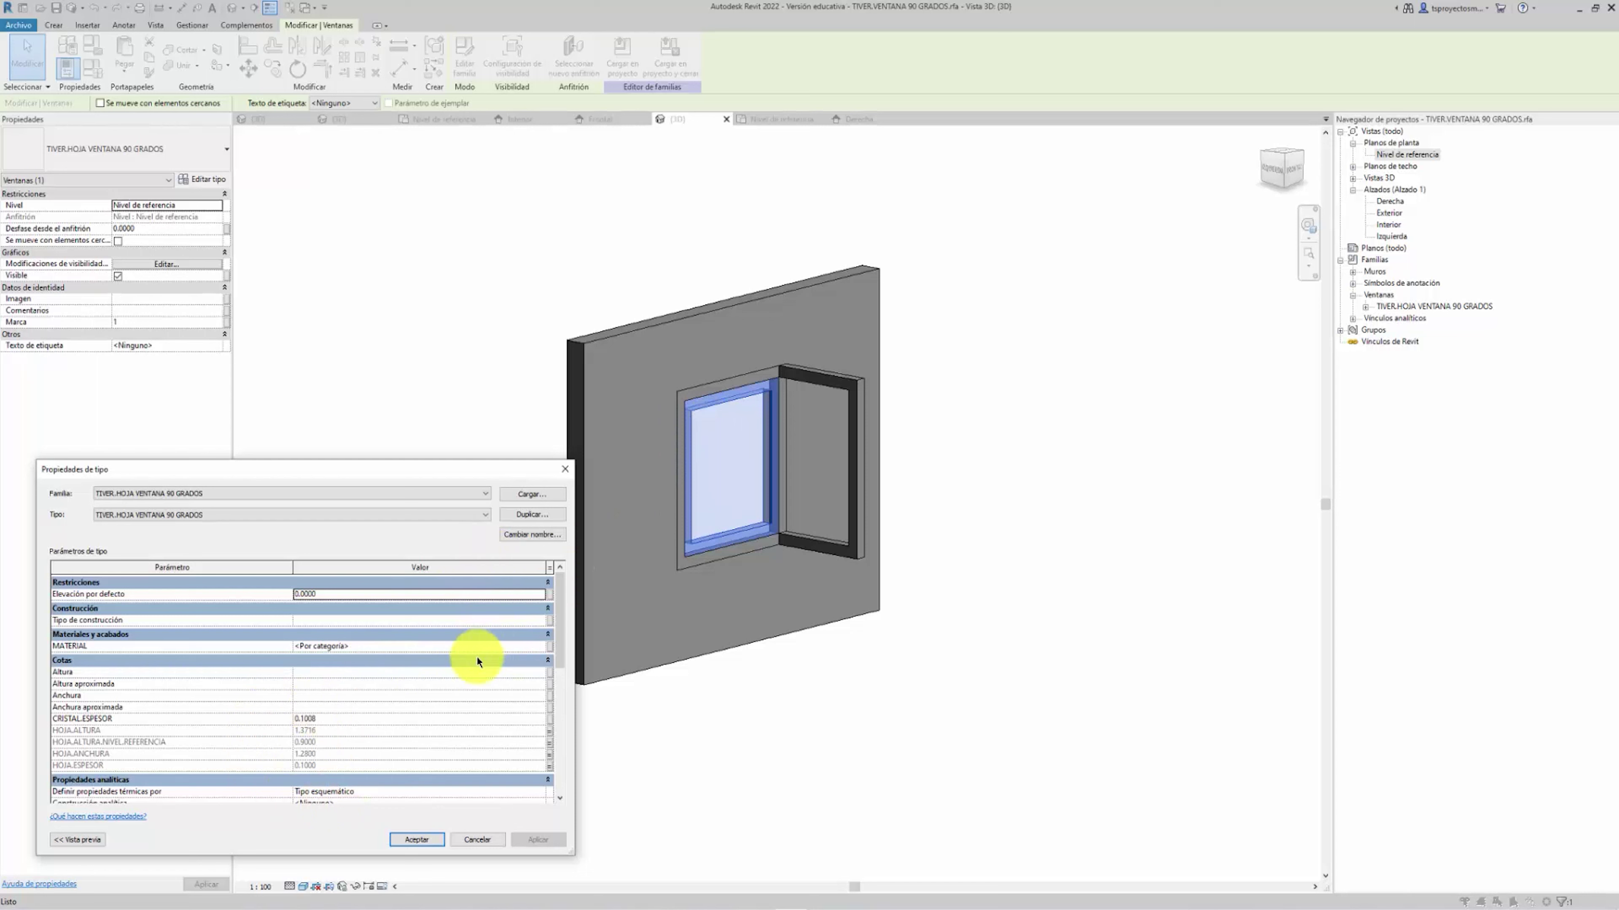
{"action": "left_click_drag", "start_coordinate": [423, 481], "coordinate": [417, 306]}
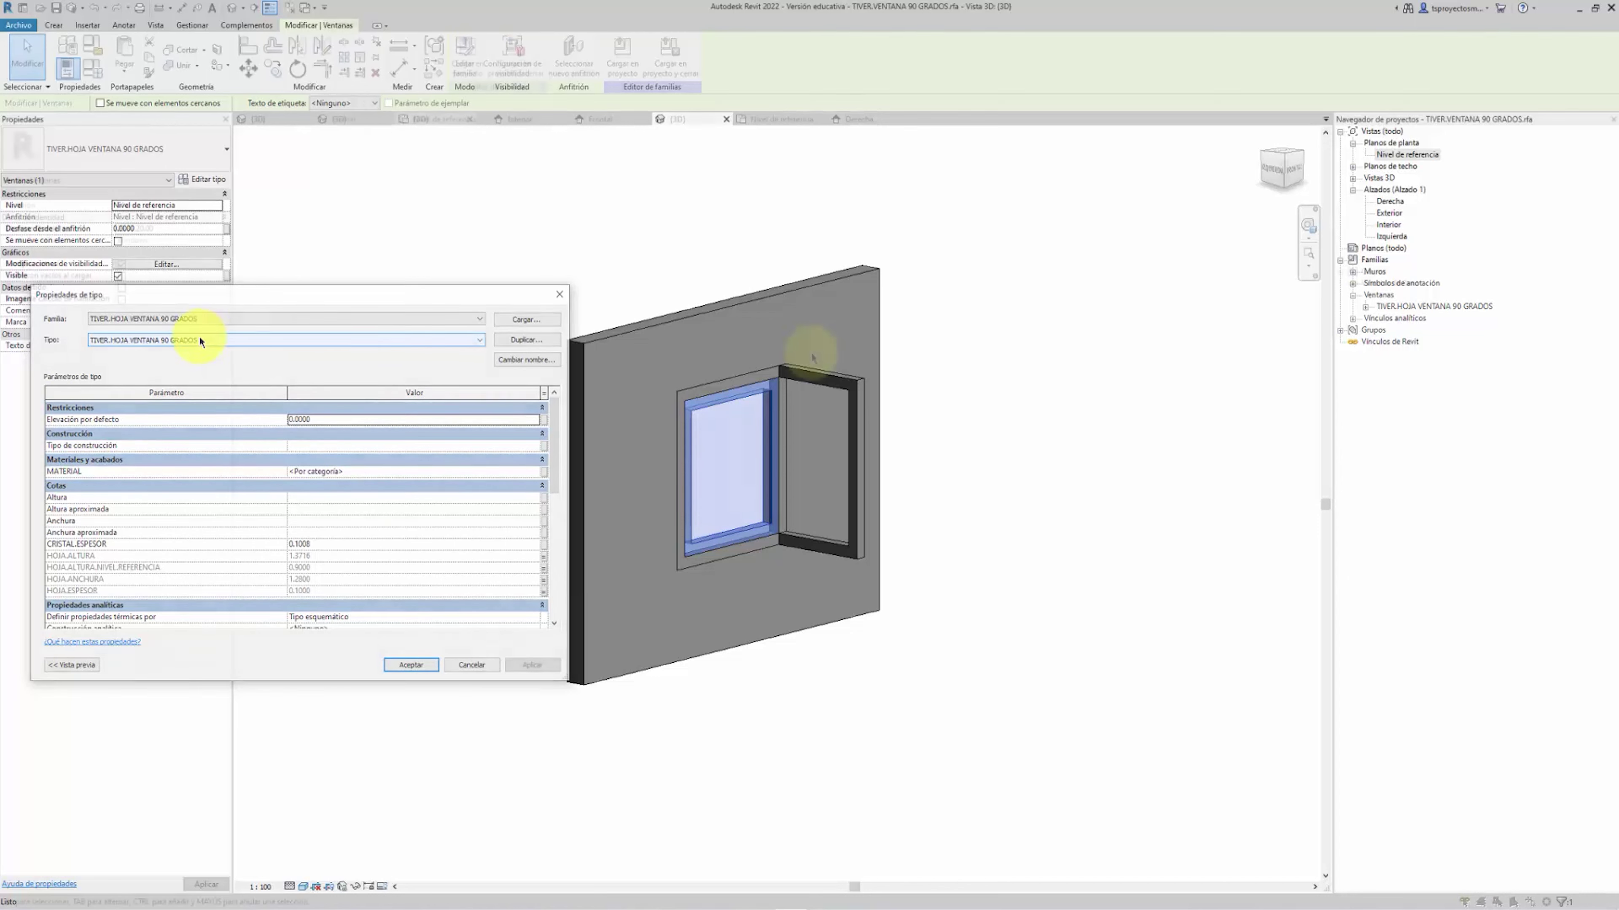
{"action": "key", "text": "Escape"}
{"action": "key", "text": "Escape"}
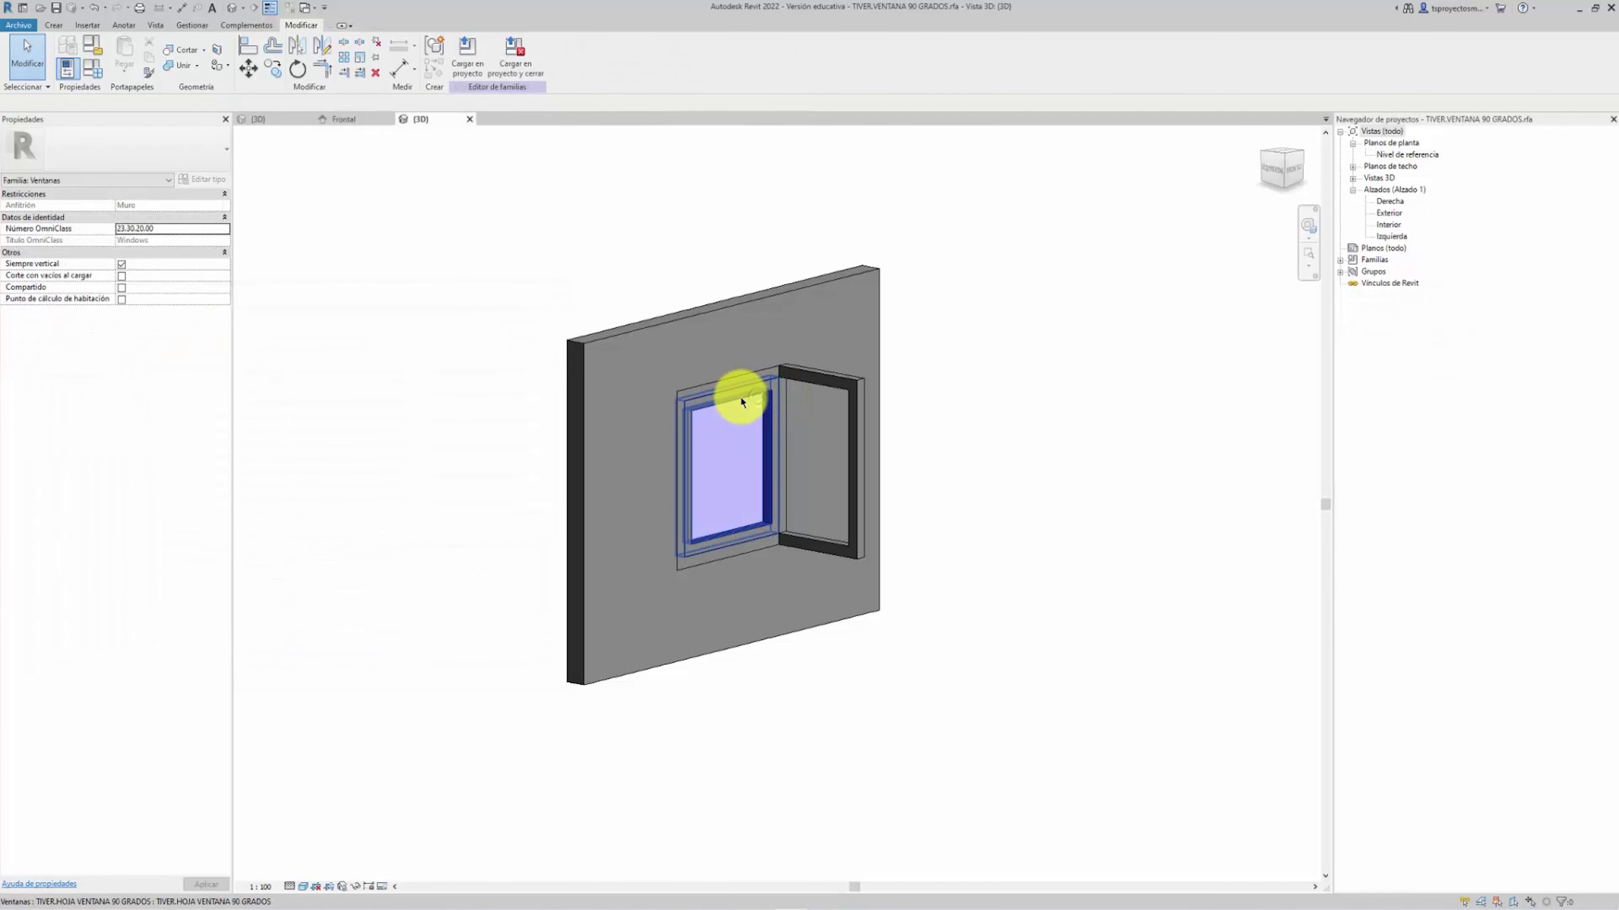
Edit the sash family and create new types HOJA.MURO and HOJA.90.GRADOS
{"action": "left_click", "coordinate": [741, 401]}
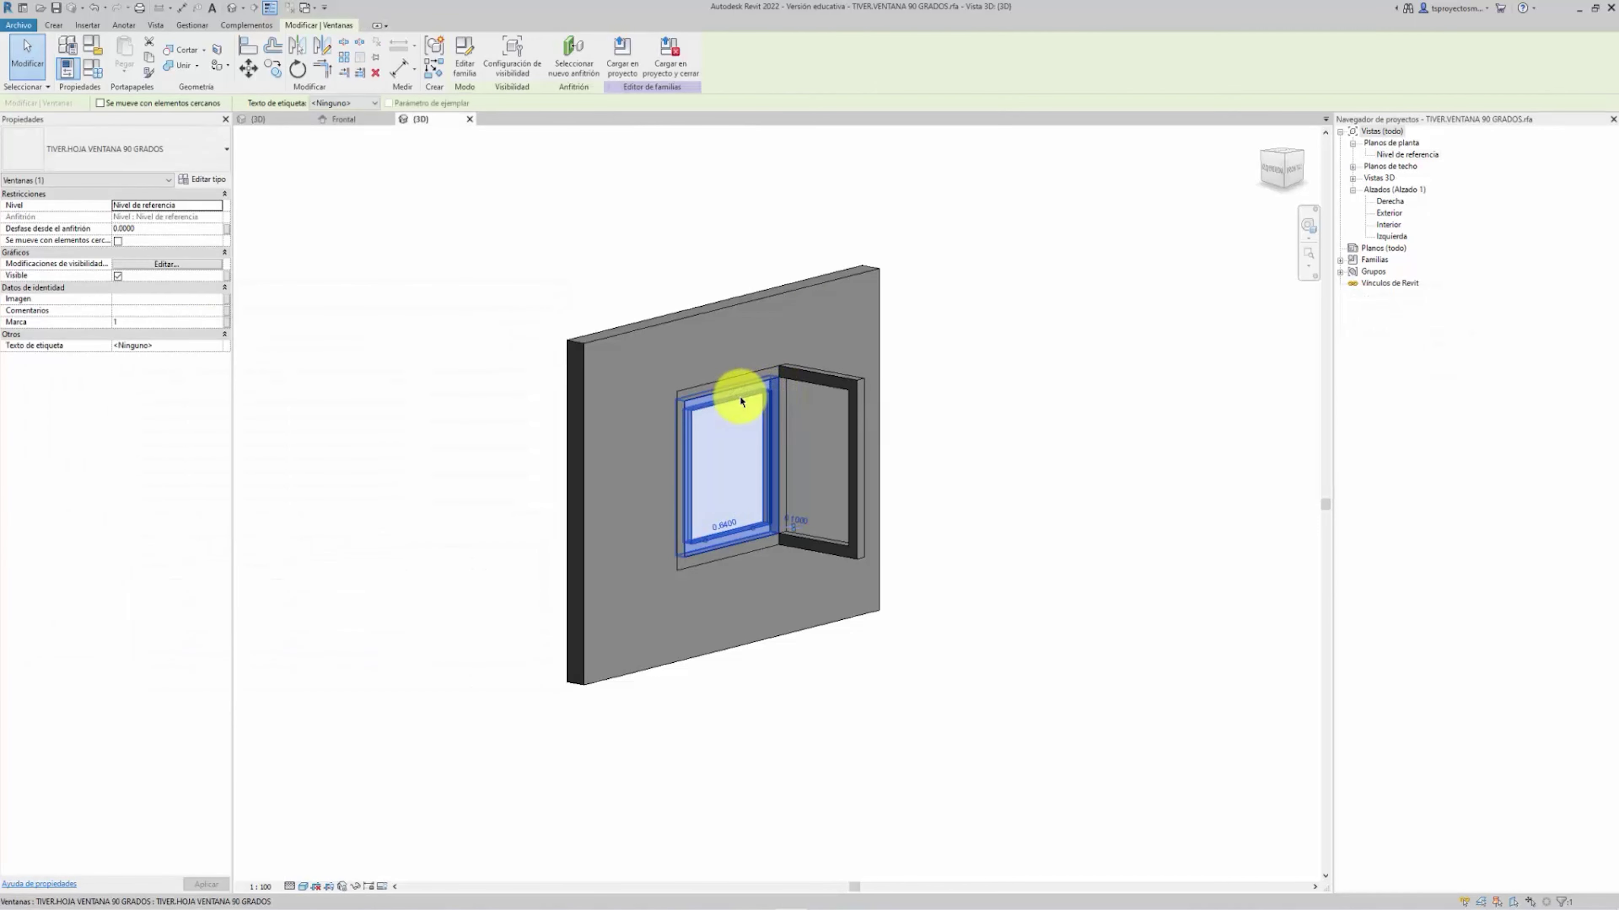
{"action": "left_click", "coordinate": [469, 59]}
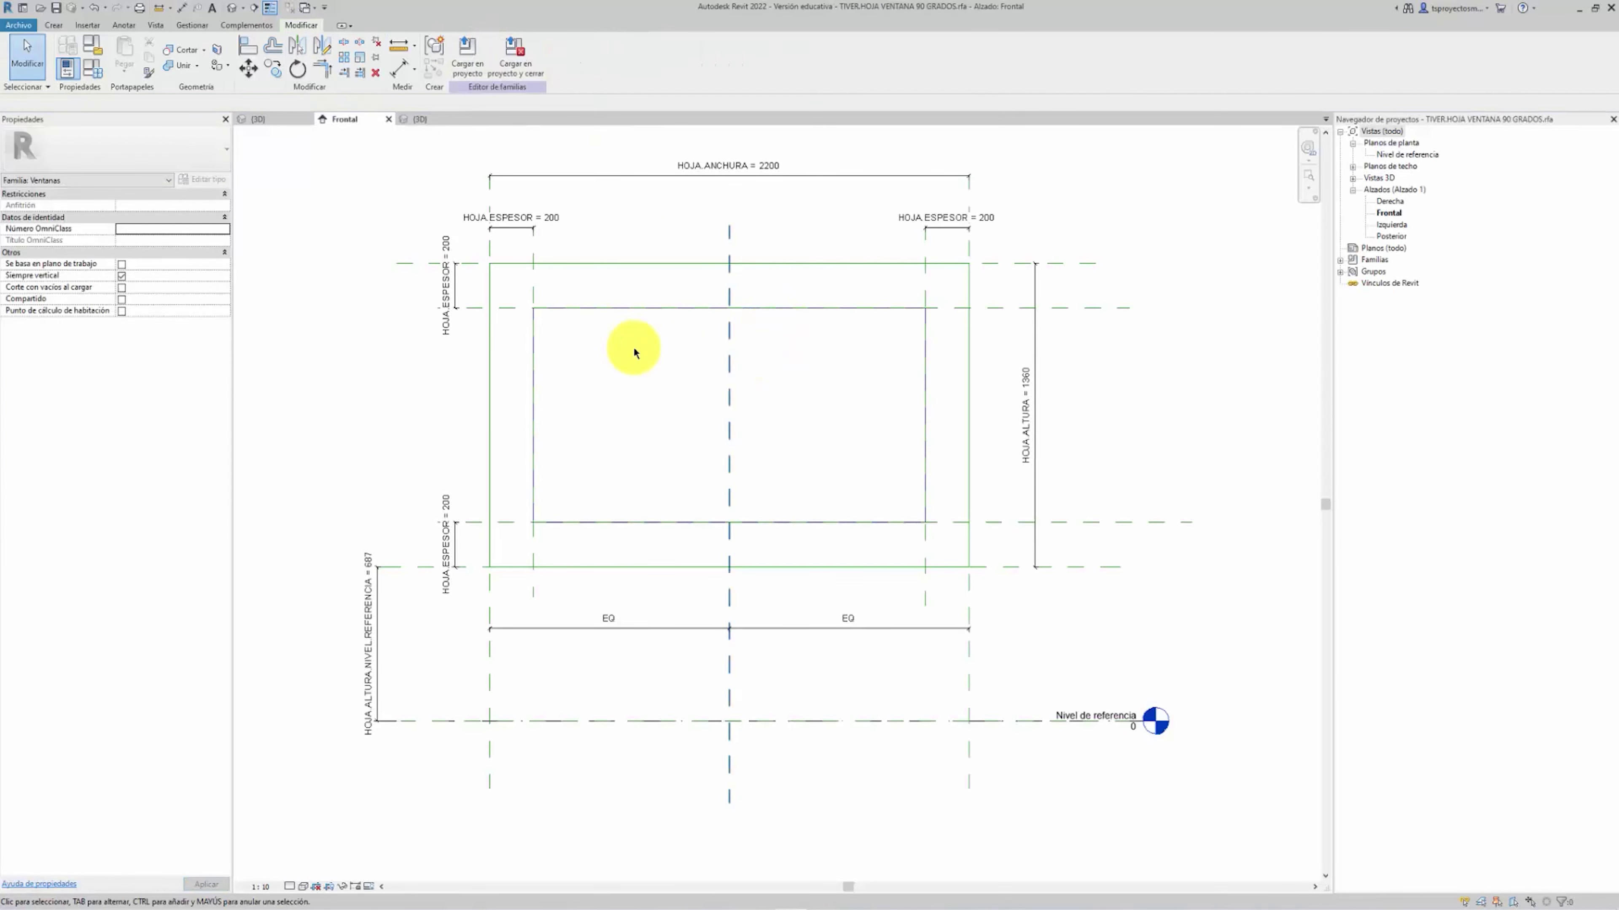
{"action": "left_click", "coordinate": [93, 71]}
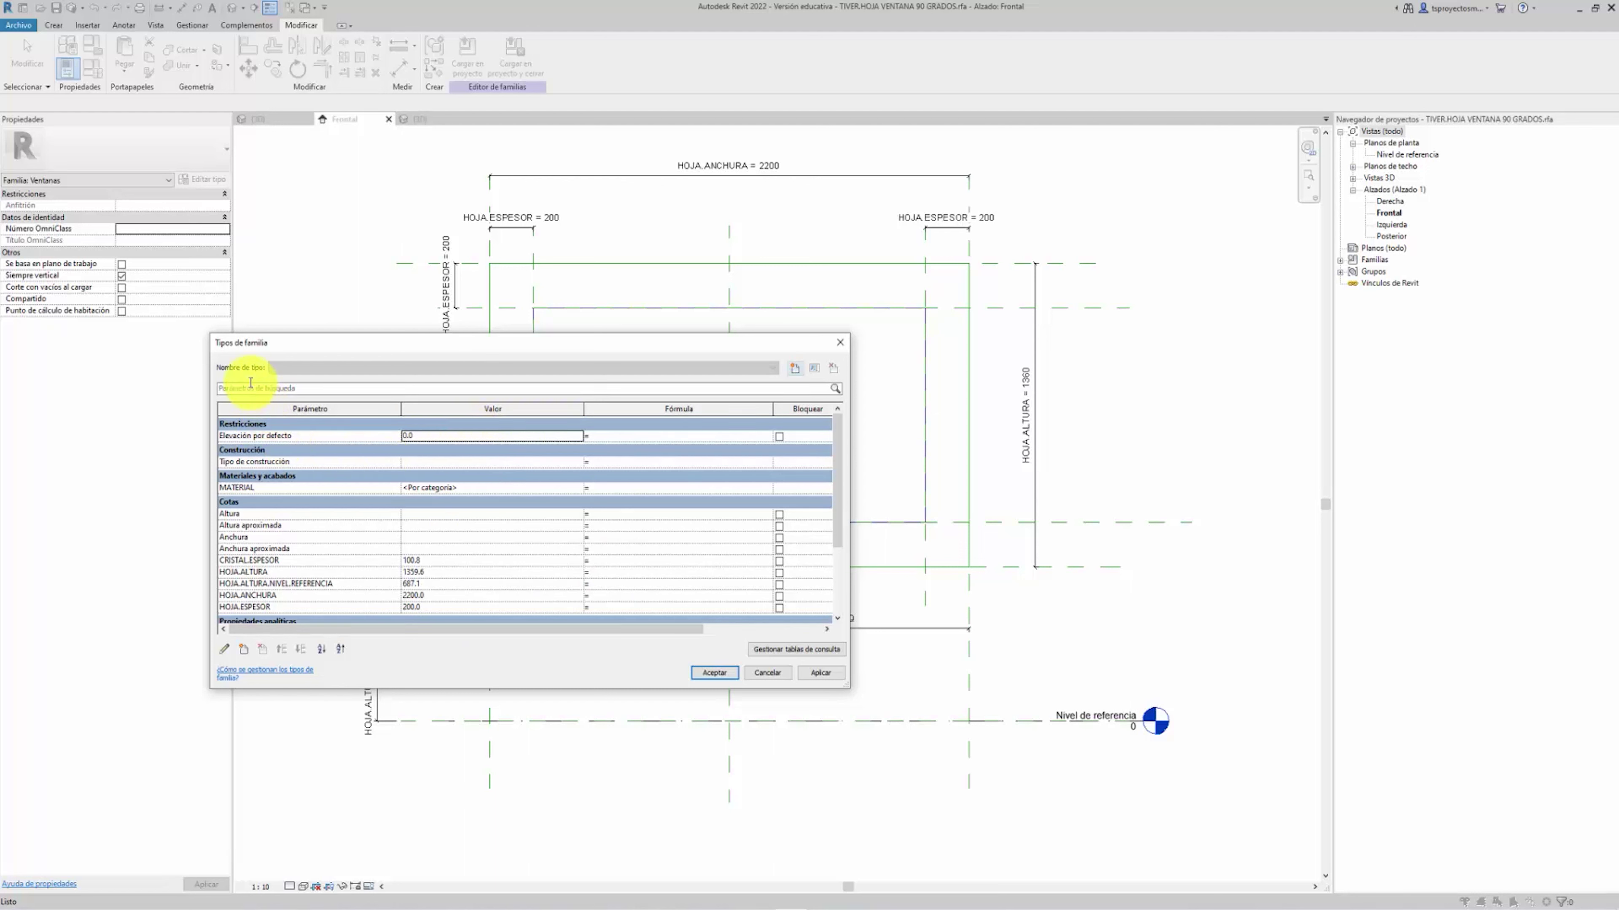
{"action": "left_click", "coordinate": [794, 373]}
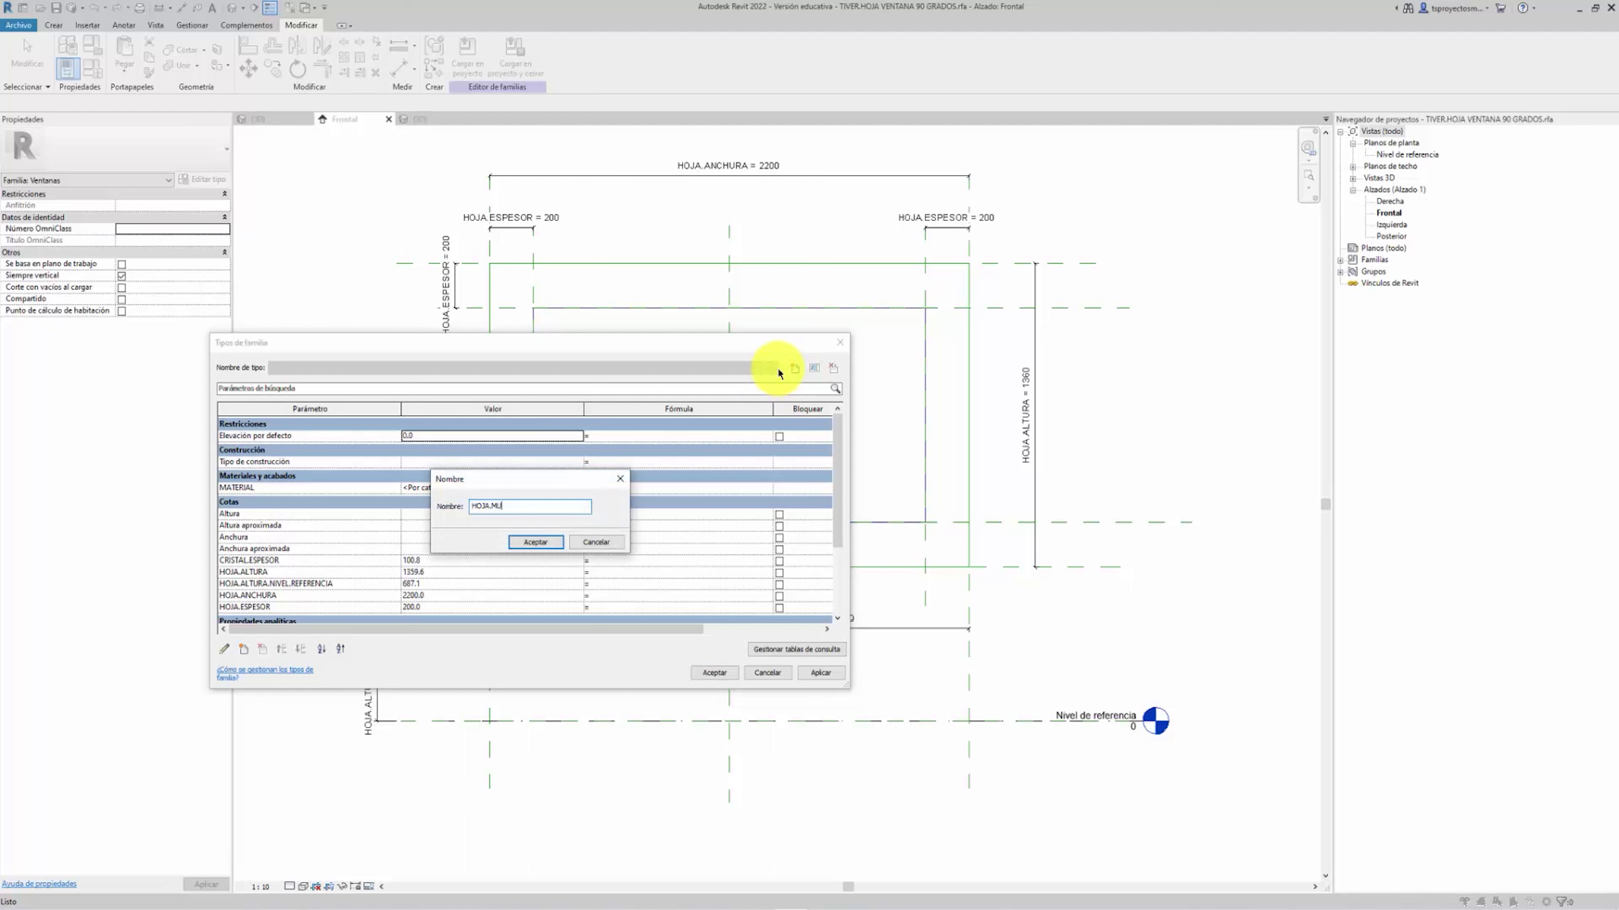
{"action": "type", "text": "HOJA.MURO"}
{"action": "left_click", "coordinate": [535, 542]}
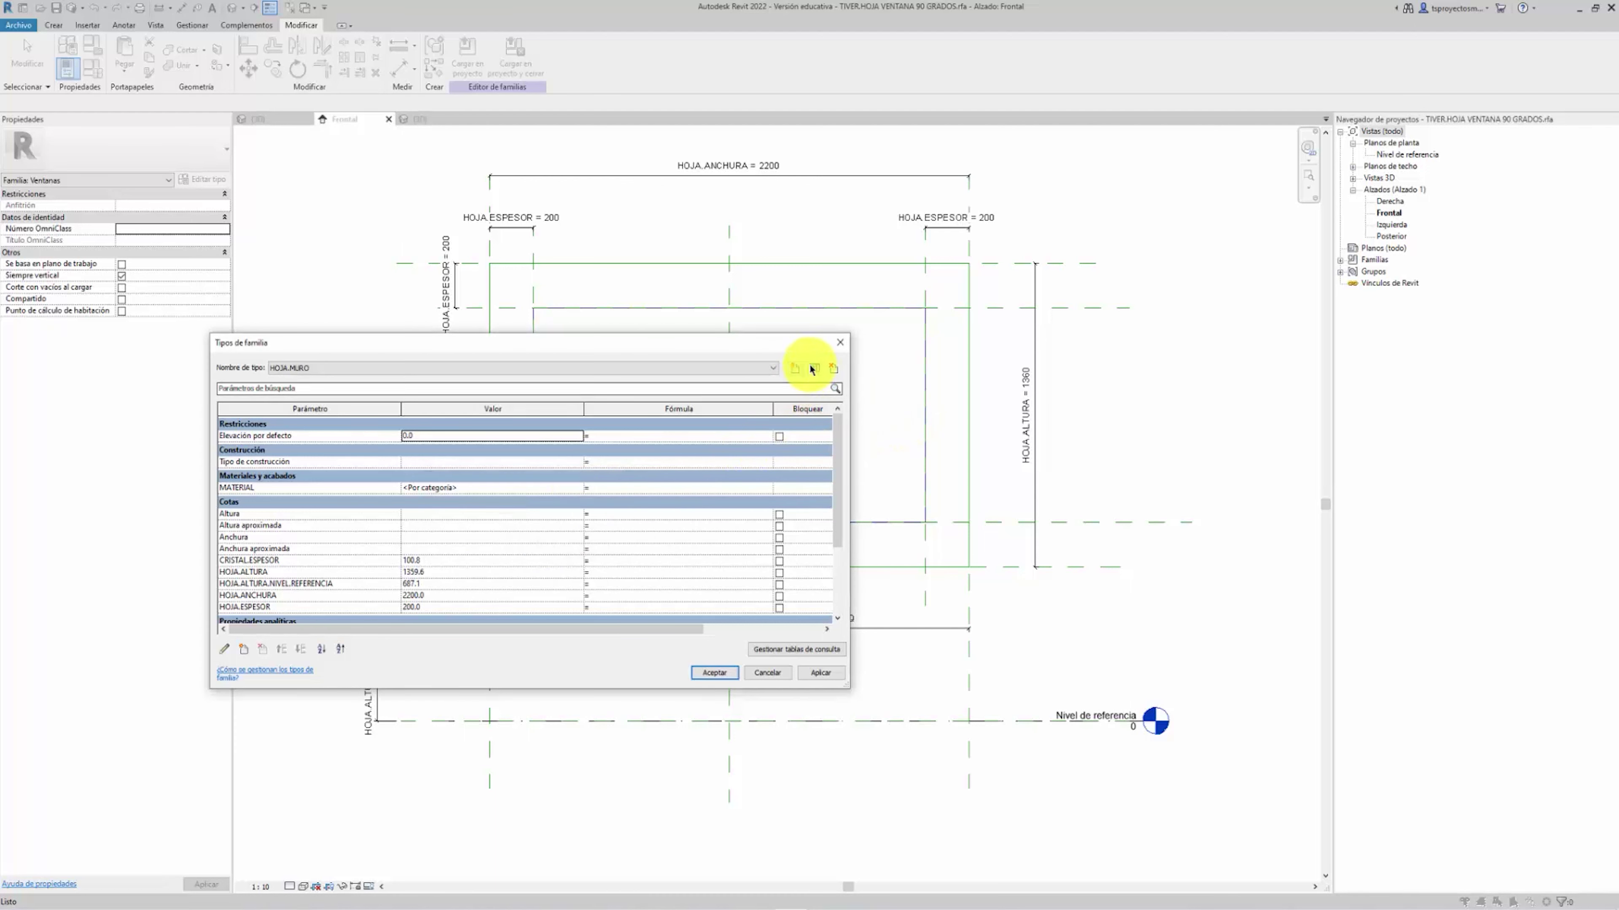
{"action": "left_click", "coordinate": [794, 368]}
{"action": "type", "text": "HOJA.90.GRADOS"}
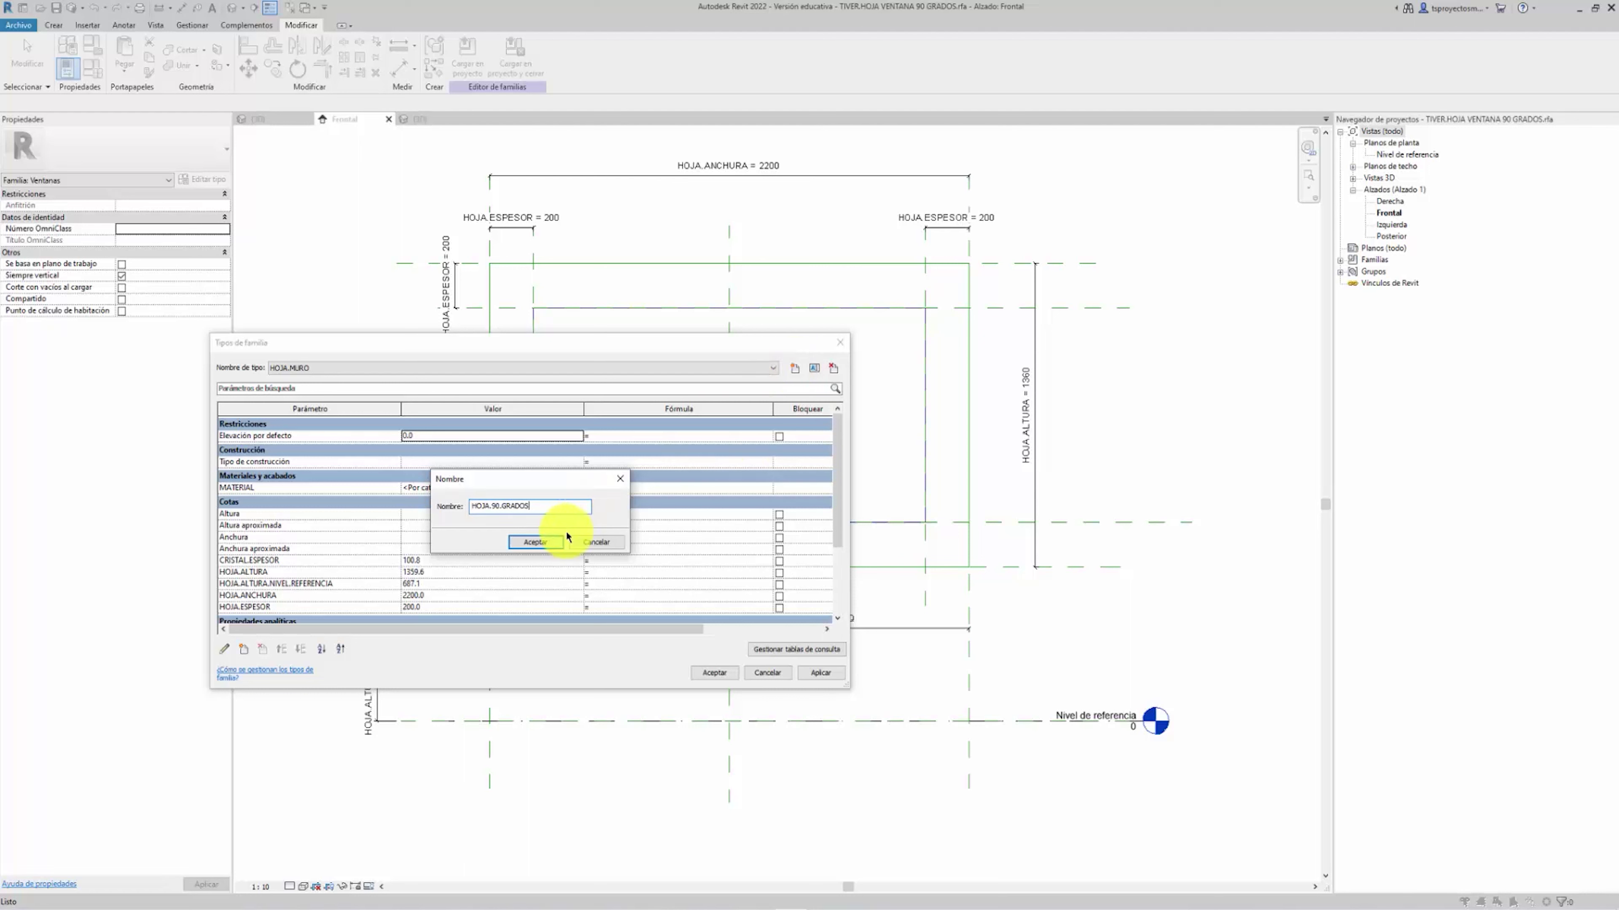
{"action": "left_click", "coordinate": [535, 542]}
{"action": "left_click", "coordinate": [770, 367]}
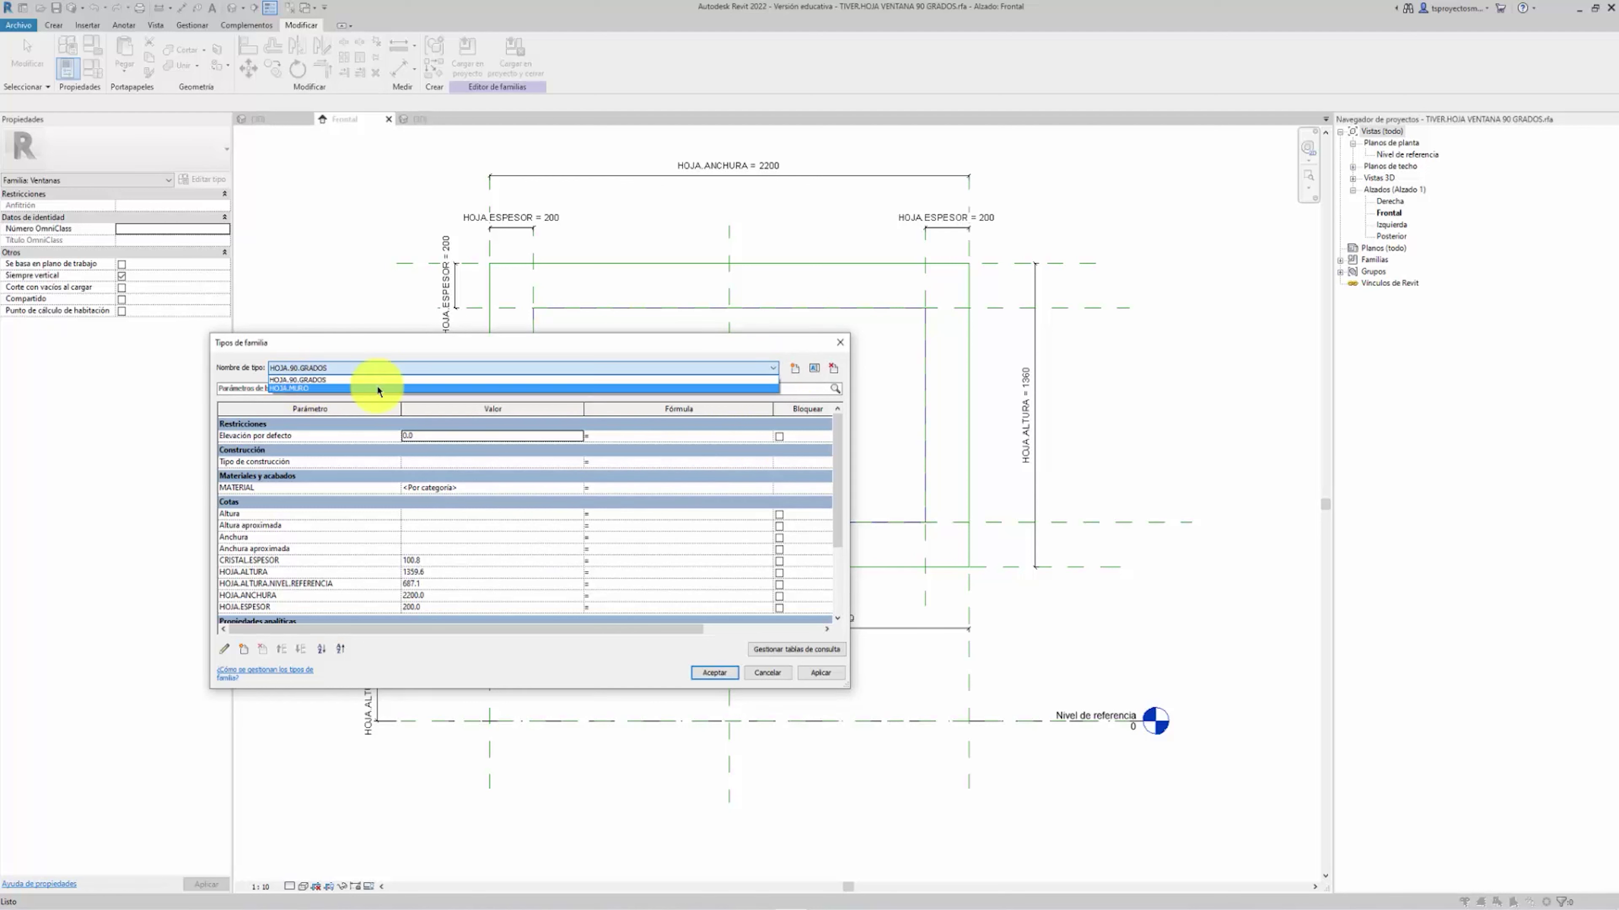
{"action": "left_click", "coordinate": [713, 673]}
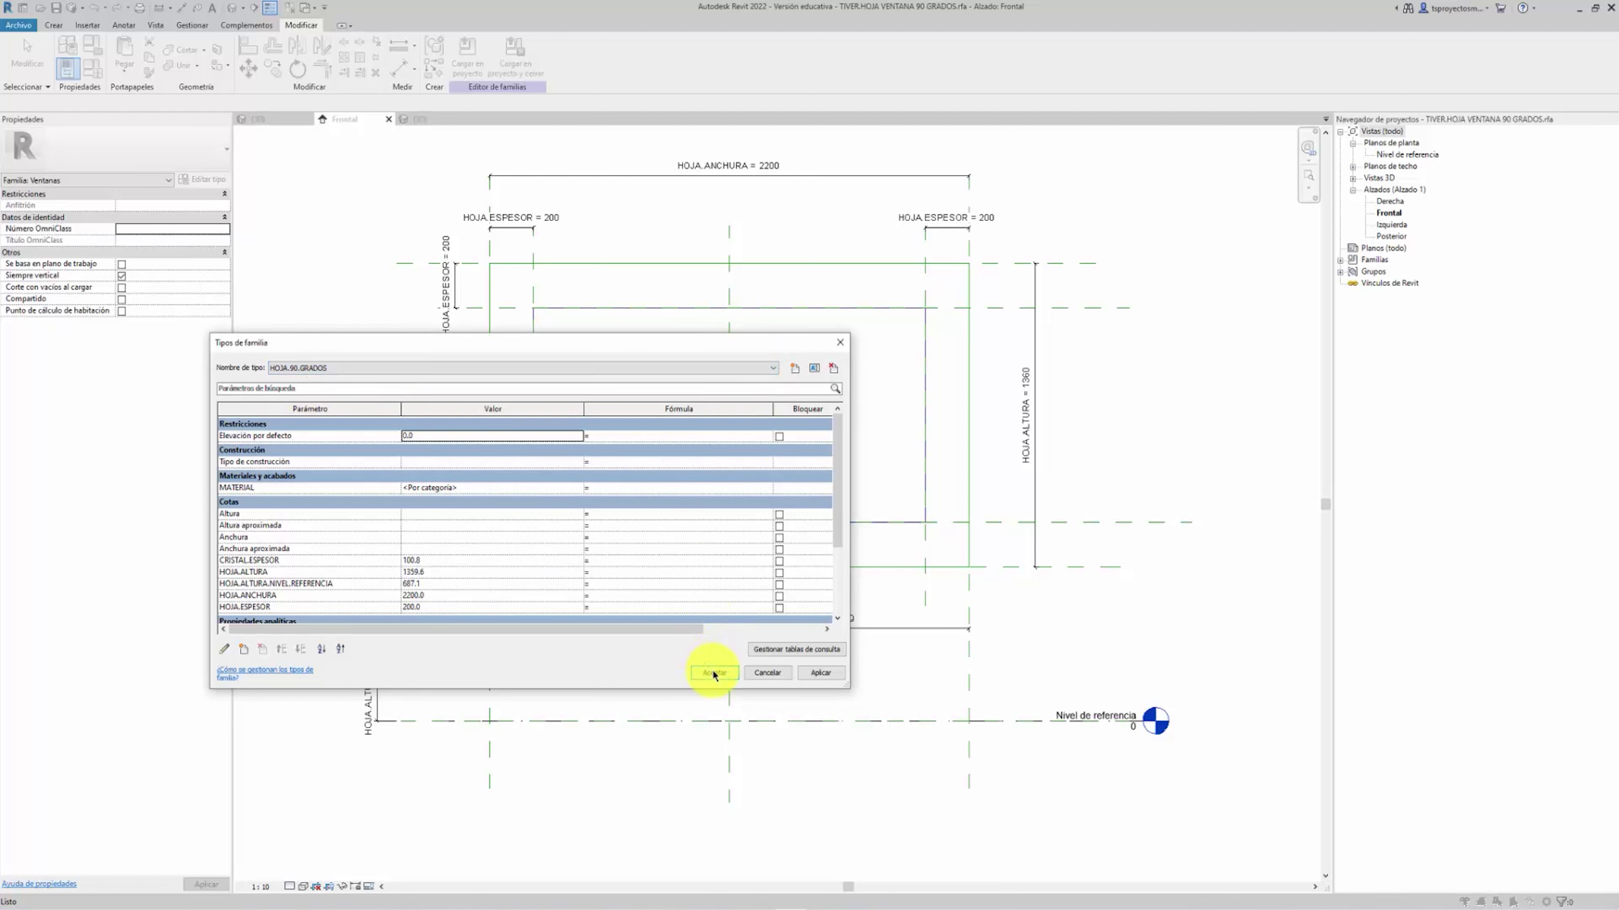
Load the sash into TIVER.VENTANA 90 GRADOS.rfa, overwriting the existing version, and expand Families > Windows
{"action": "left_click", "coordinate": [464, 51]}
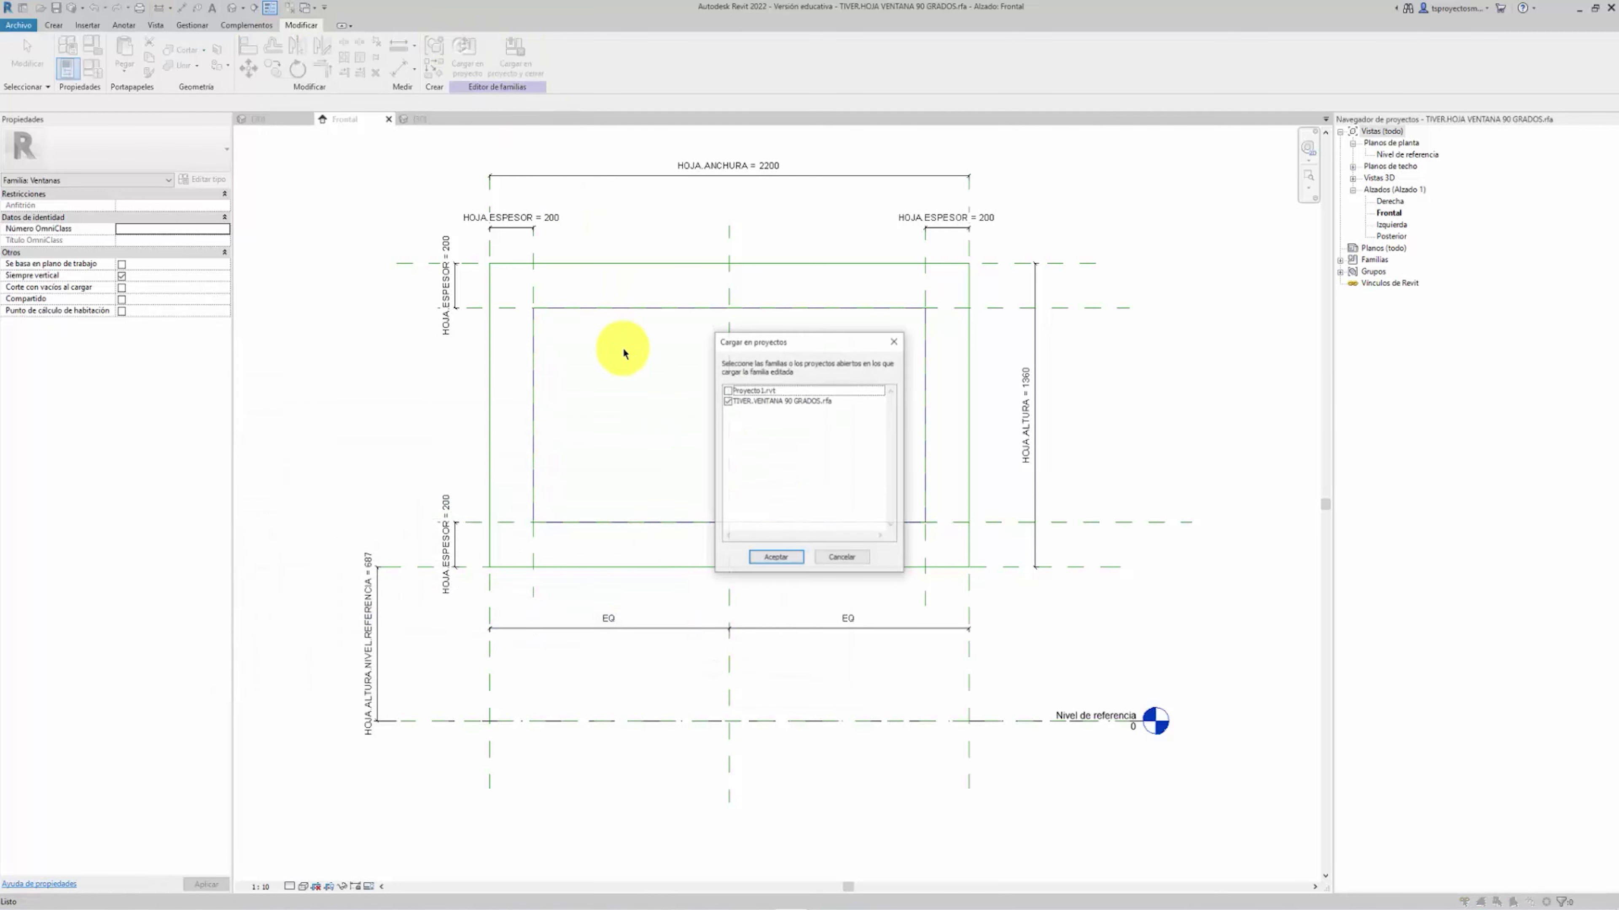
{"action": "left_click", "coordinate": [764, 555]}
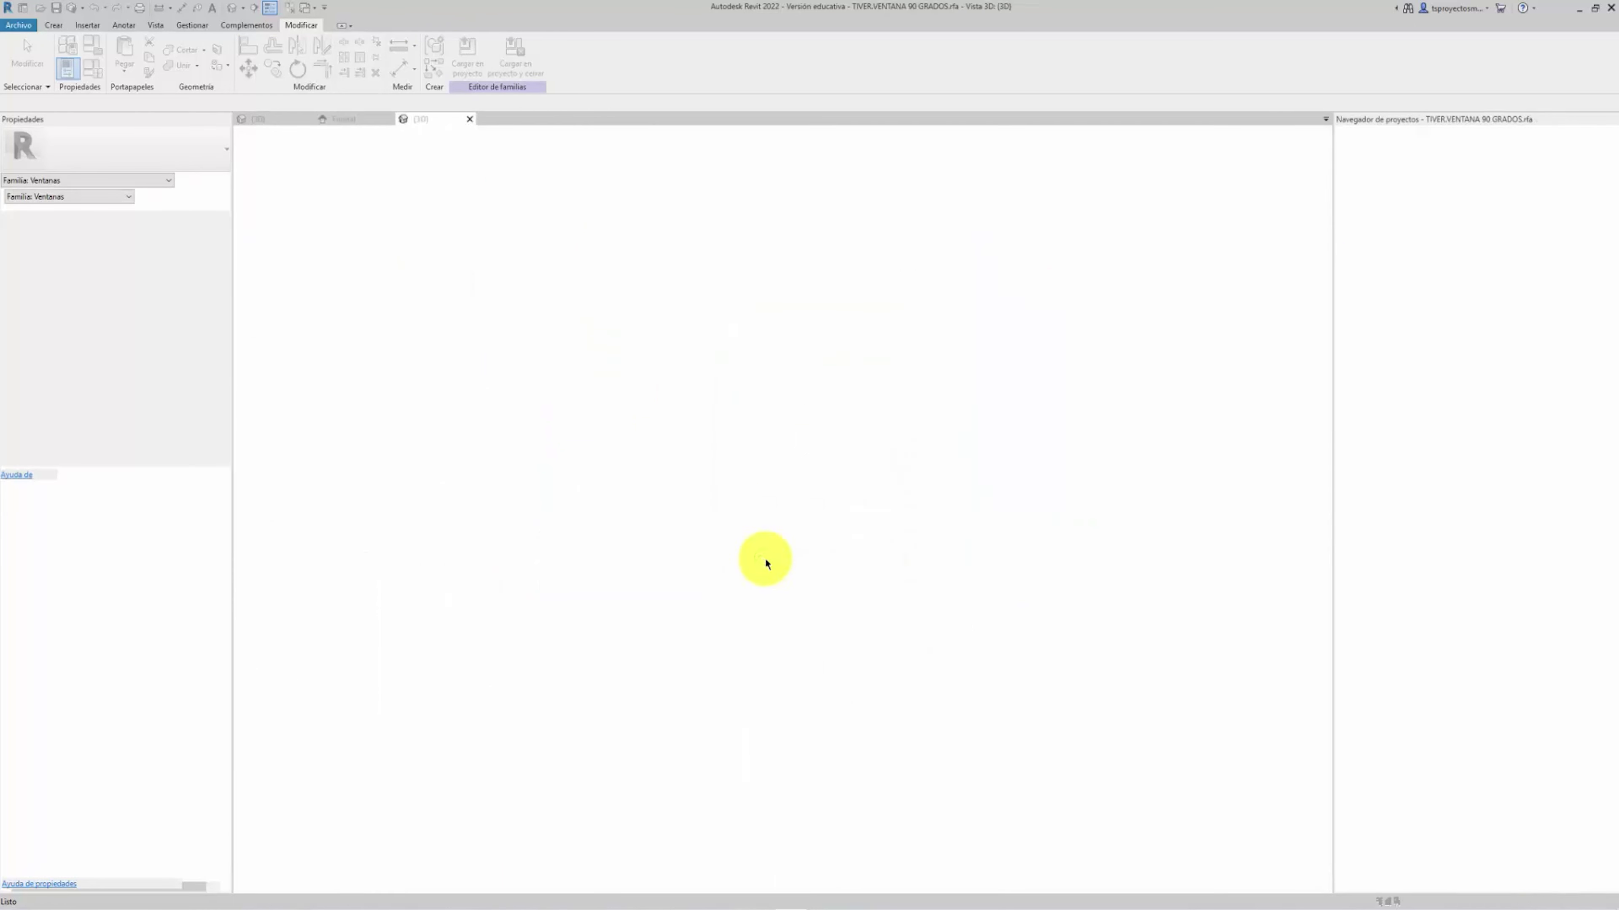
{"action": "left_click", "coordinate": [814, 424]}
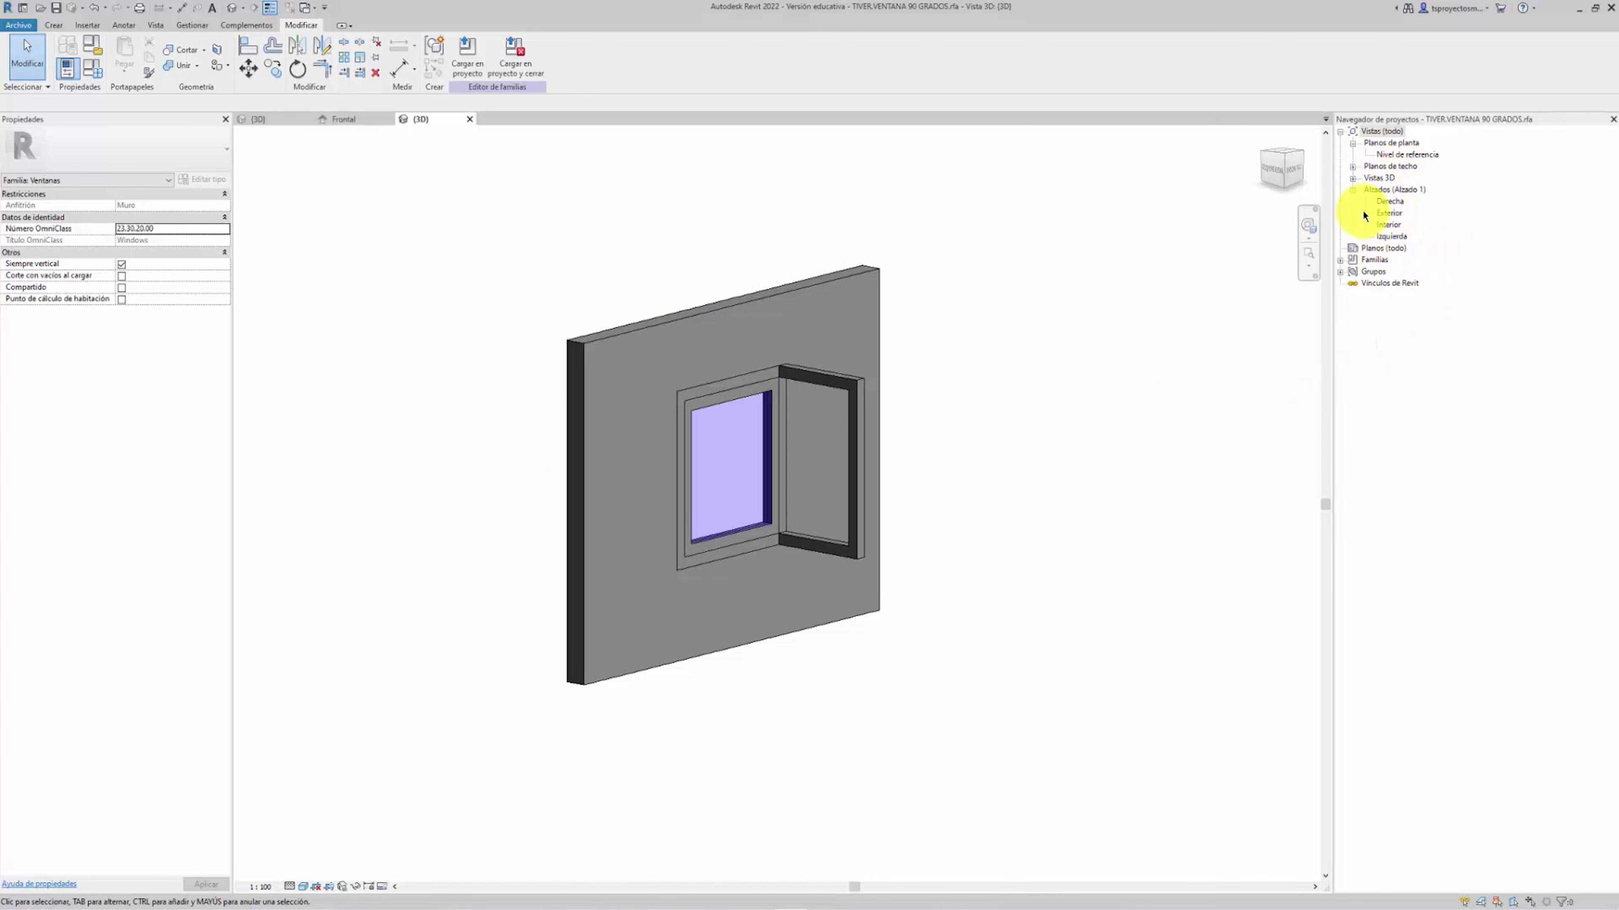
{"action": "left_click", "coordinate": [1340, 259]}
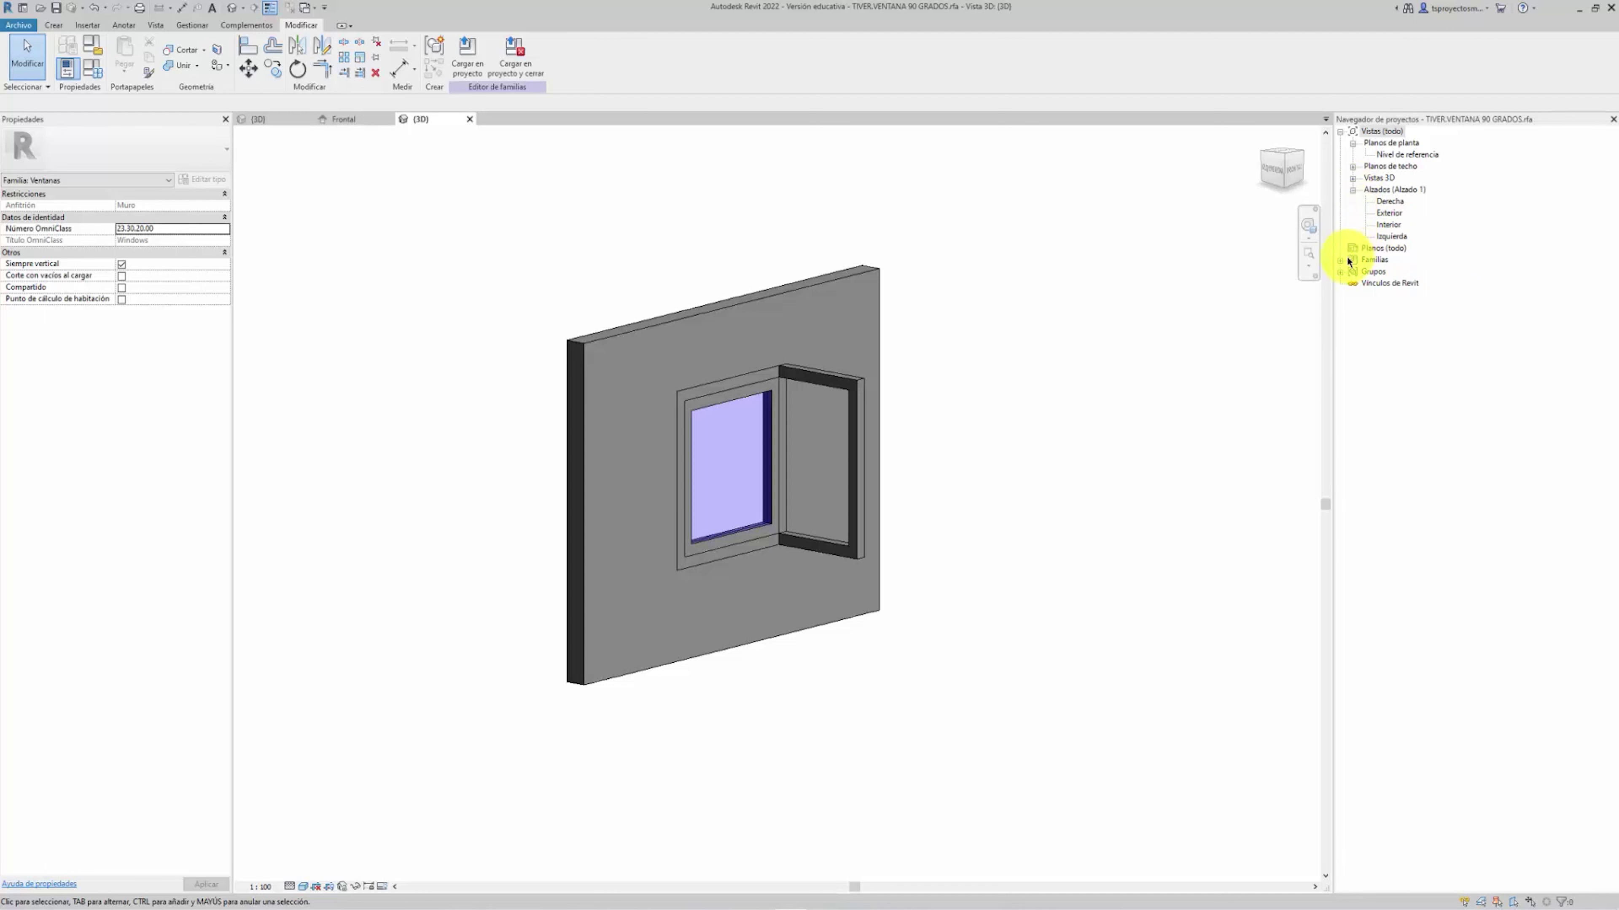
{"action": "left_click", "coordinate": [1352, 295]}
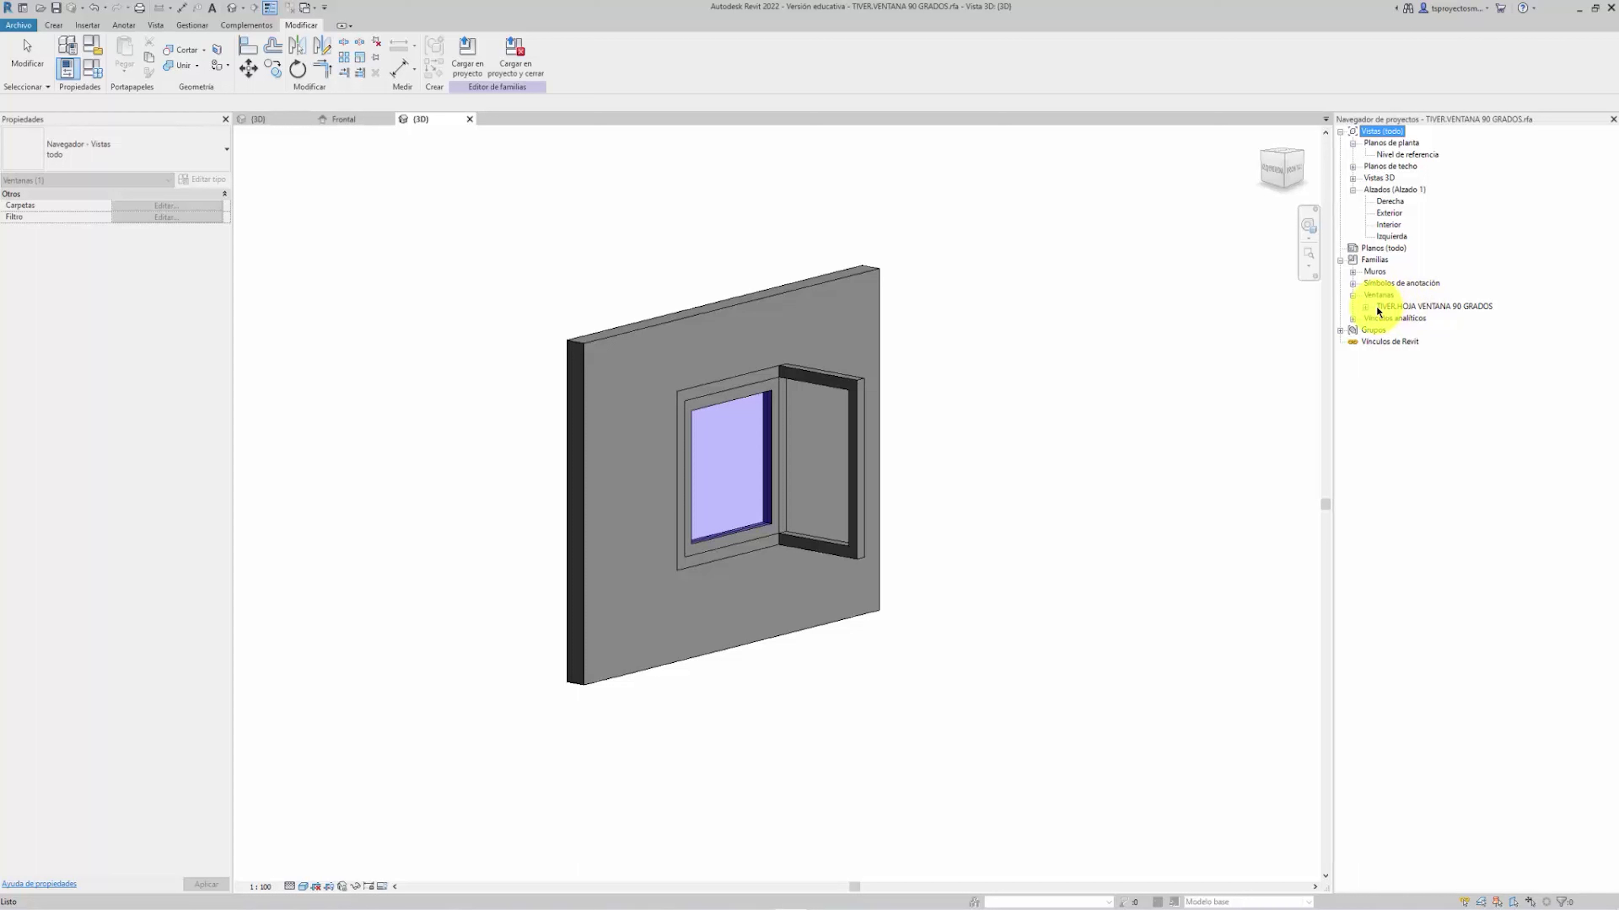
Expand the TIVER.HOJA VENTANA 90 GRADOS node to list its HOJA.90.GRADOS and HOJA.MURO types
{"action": "left_click", "coordinate": [1365, 307]}
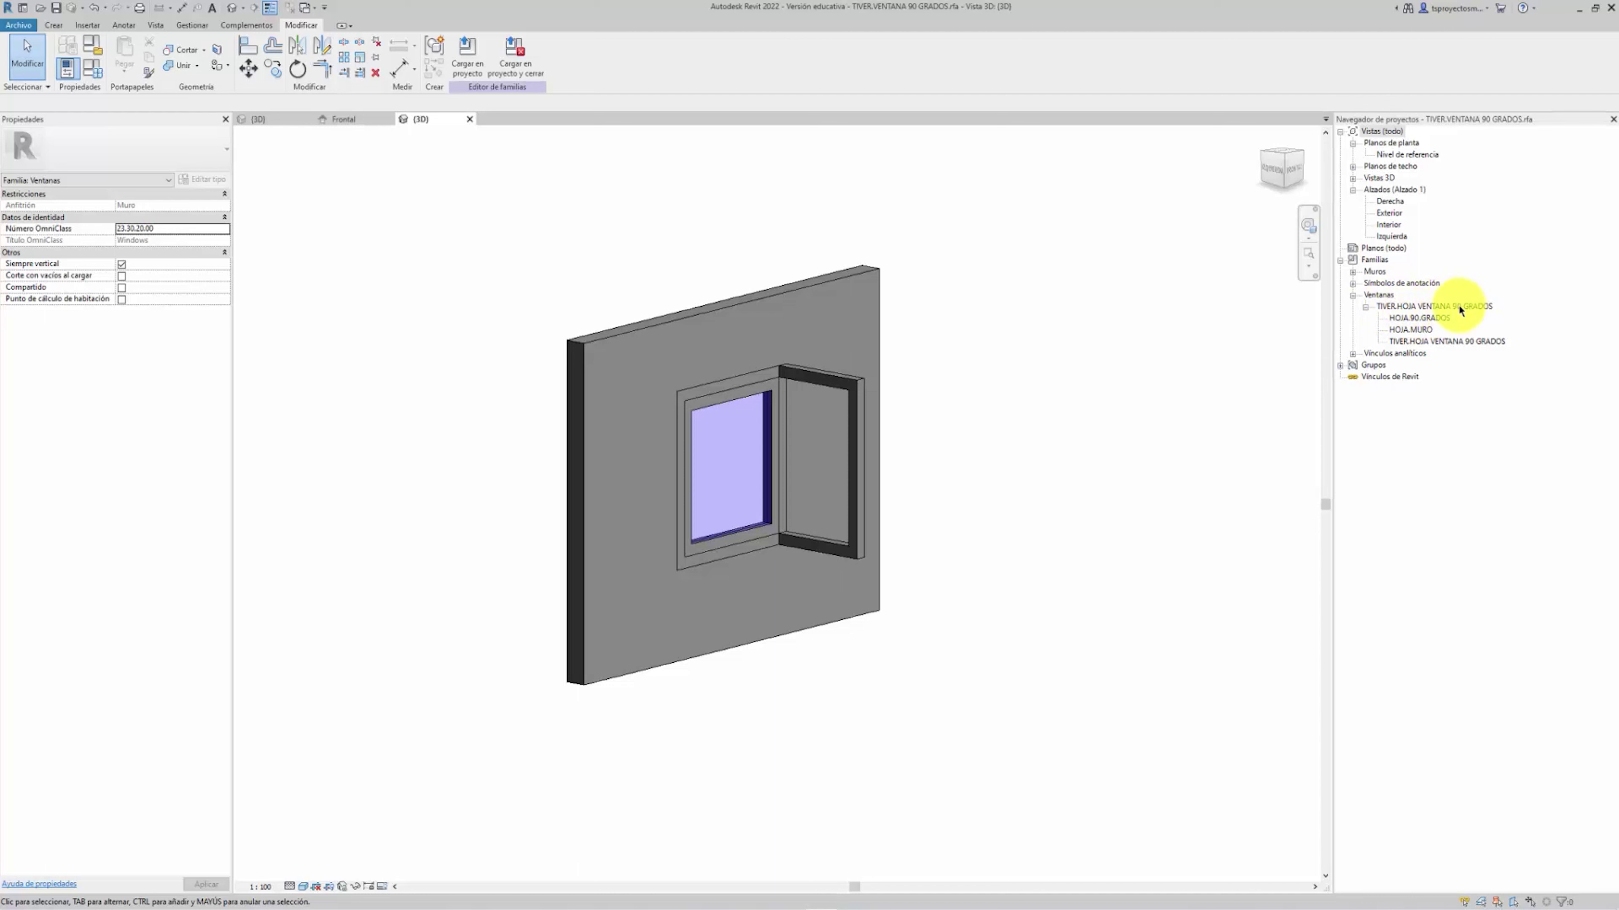
From the front elevation, review the sash's types HOJA.90.GRADOS and HOJA.HUECO in Family Types
{"action": "left_click", "coordinate": [1413, 340]}
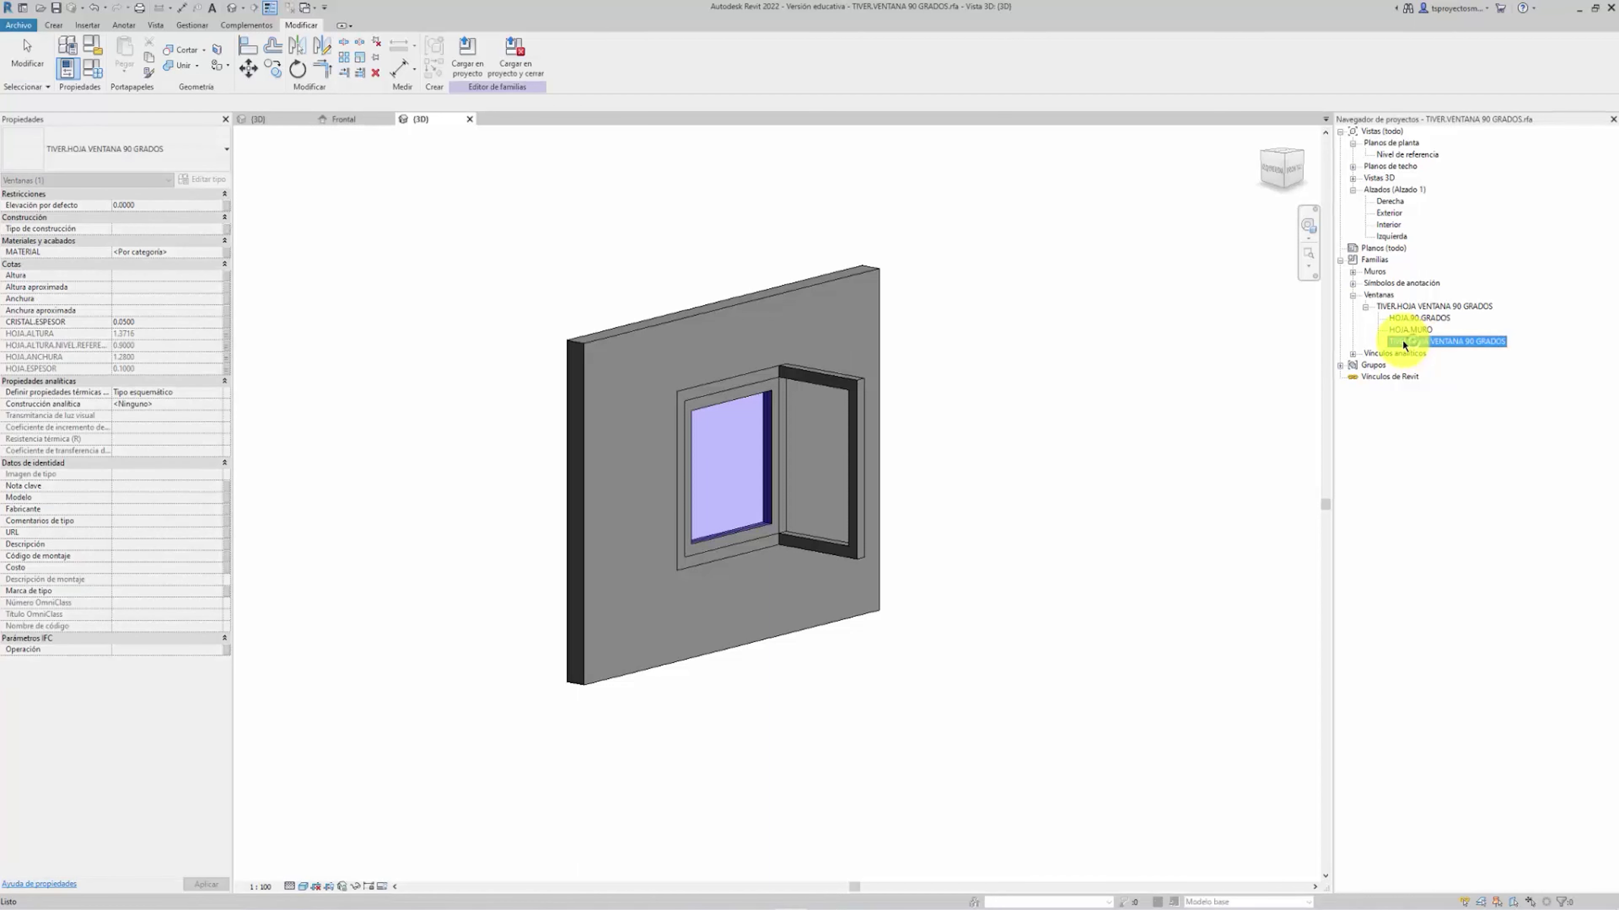
{"action": "left_click", "coordinate": [362, 120]}
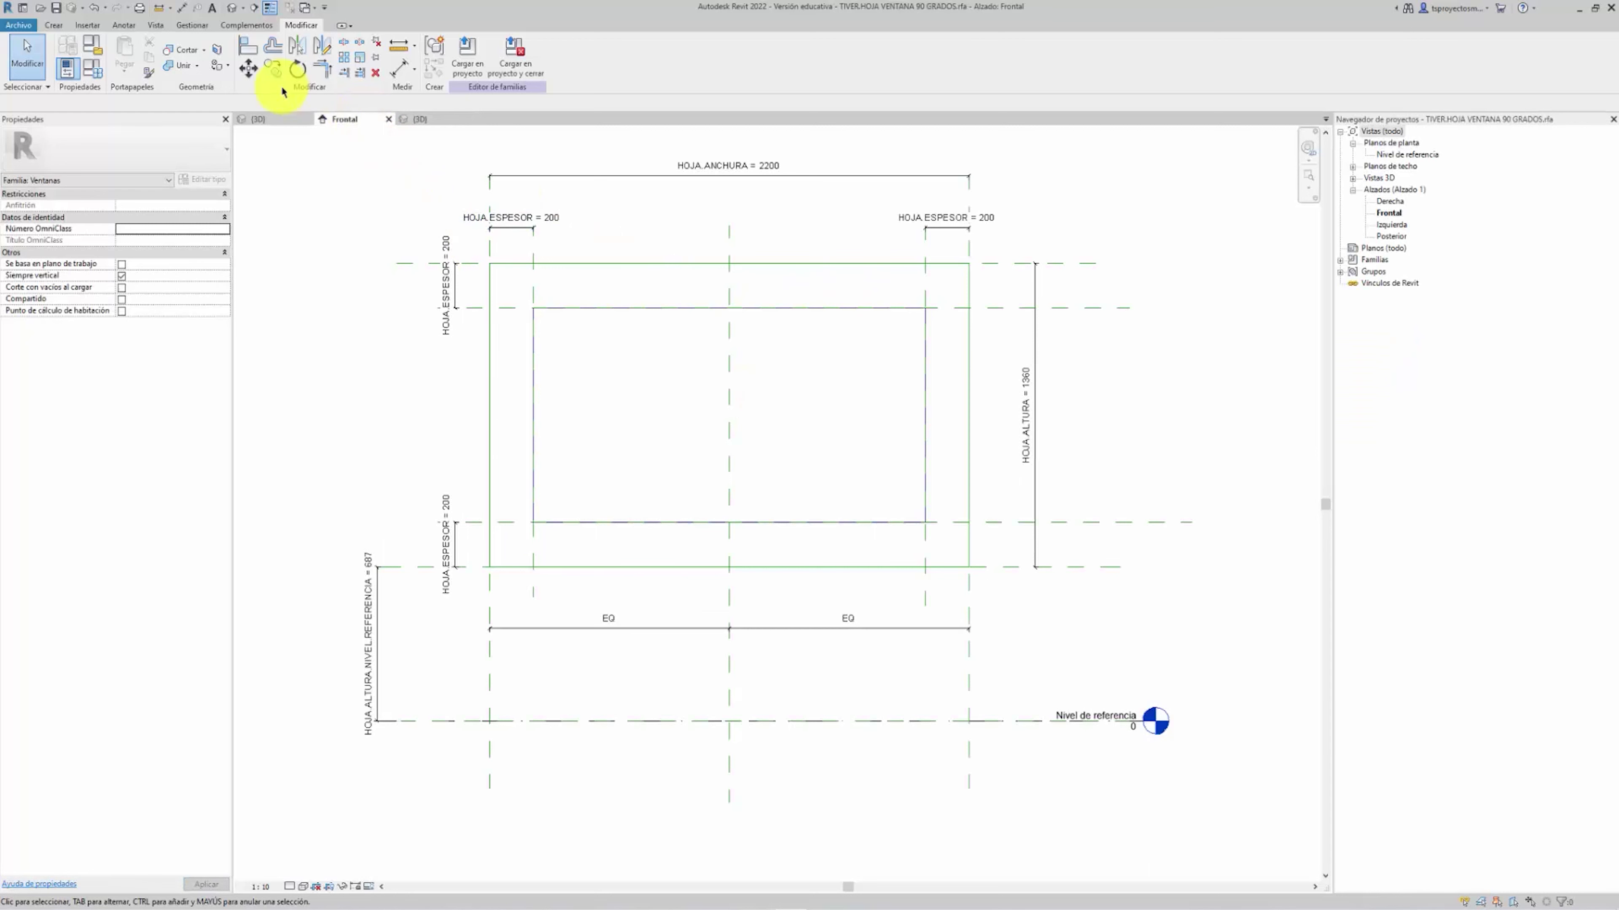
{"action": "left_click", "coordinate": [94, 73]}
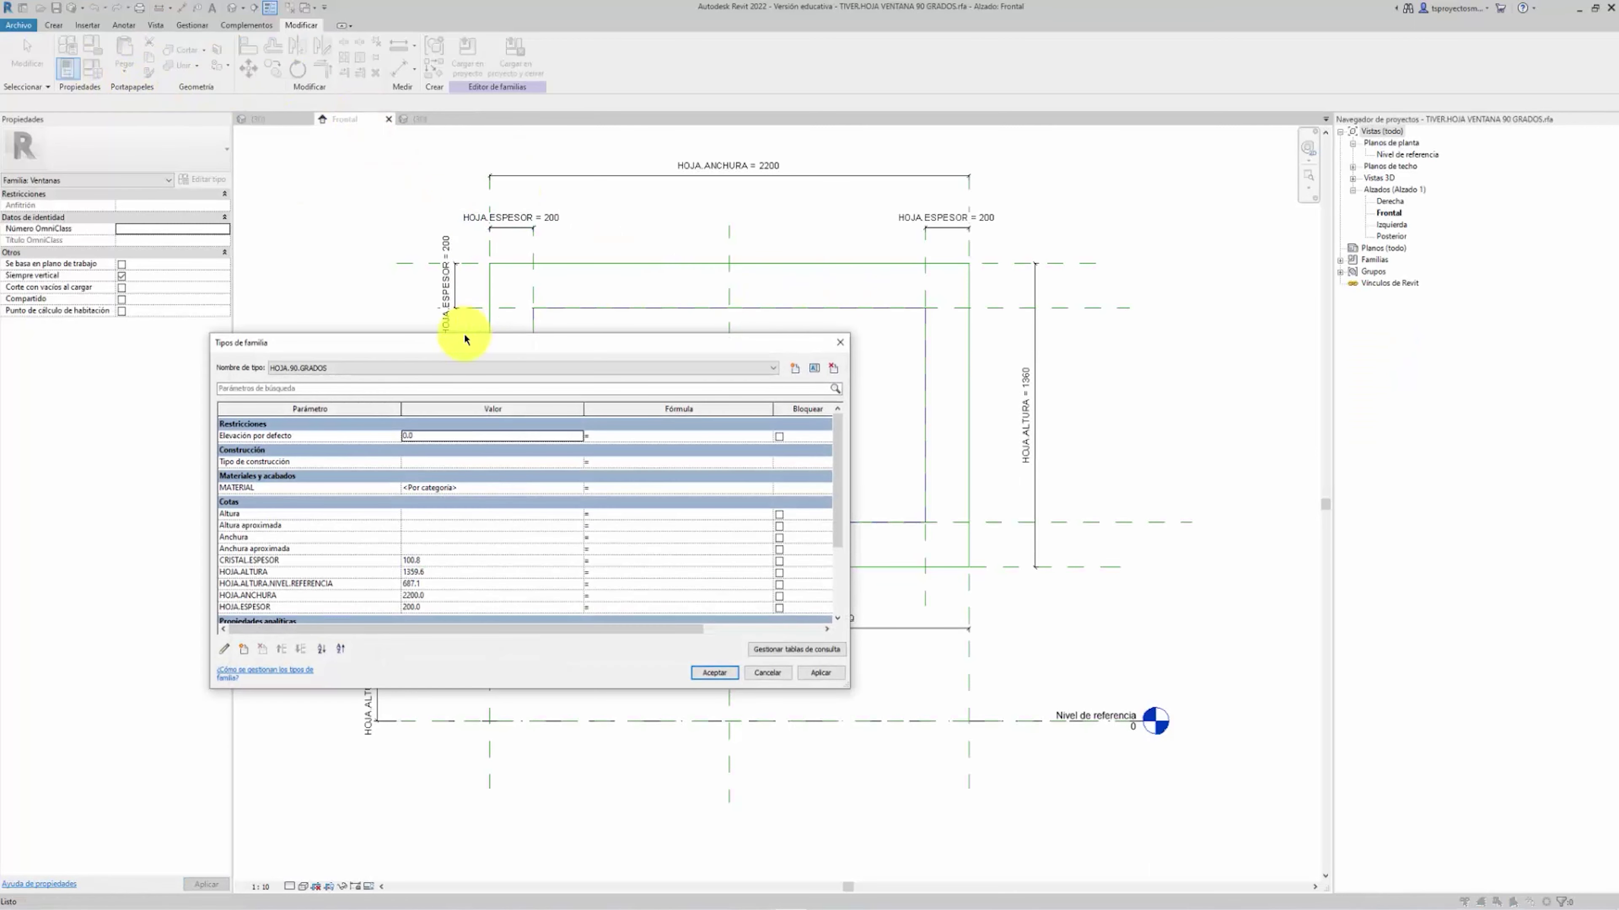
{"action": "left_click", "coordinate": [450, 368]}
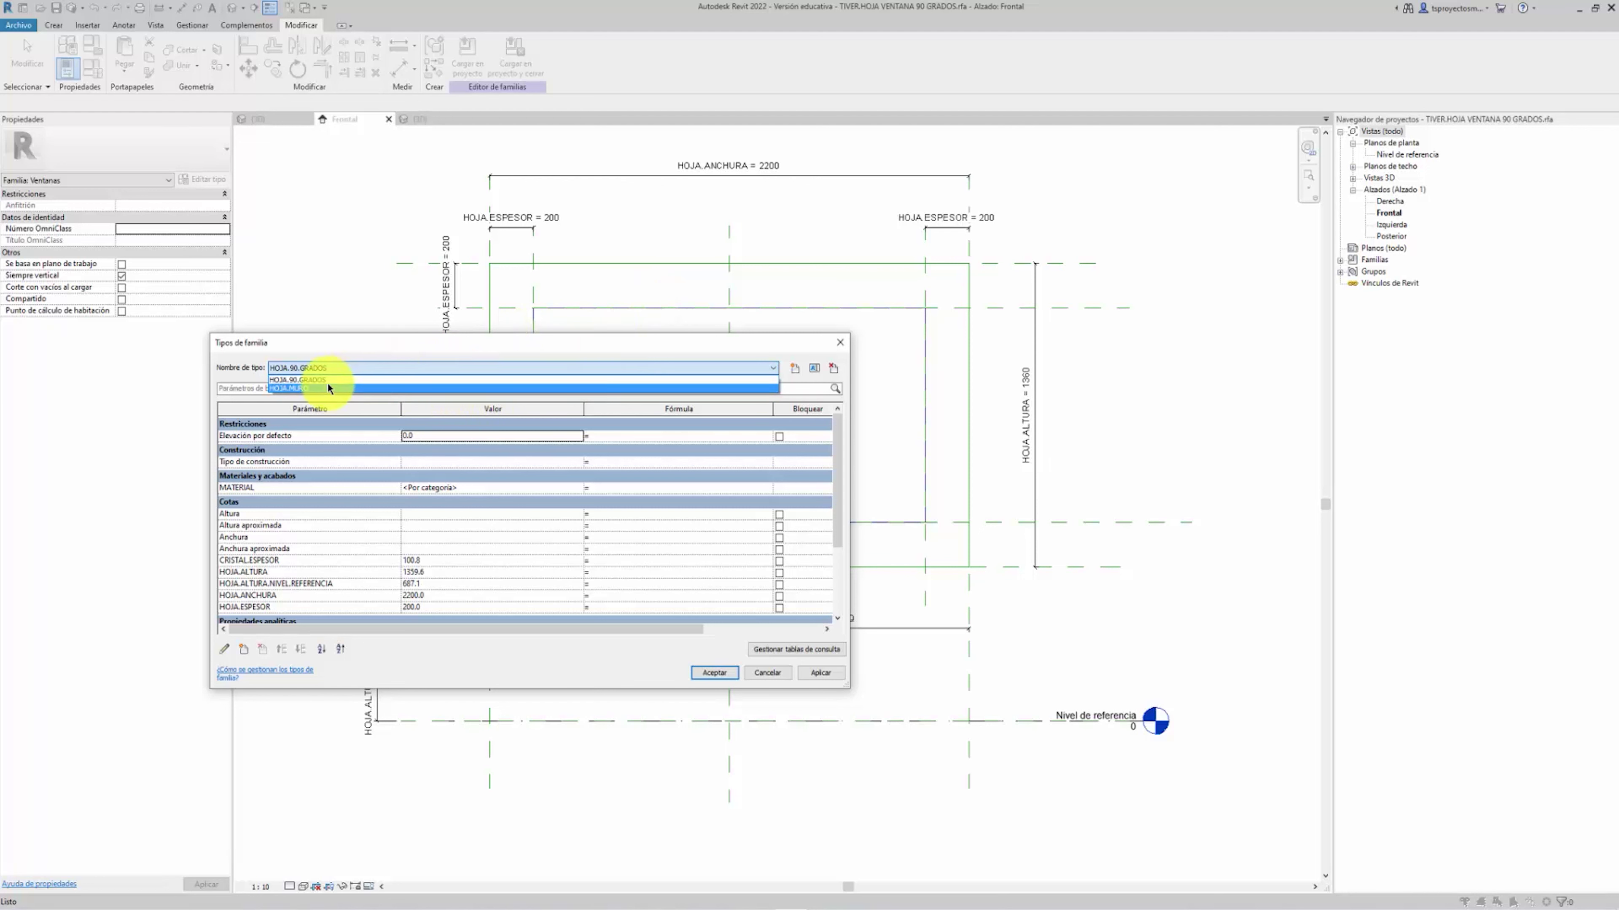
{"action": "left_click", "coordinate": [841, 341]}
{"action": "left_click", "coordinate": [842, 342]}
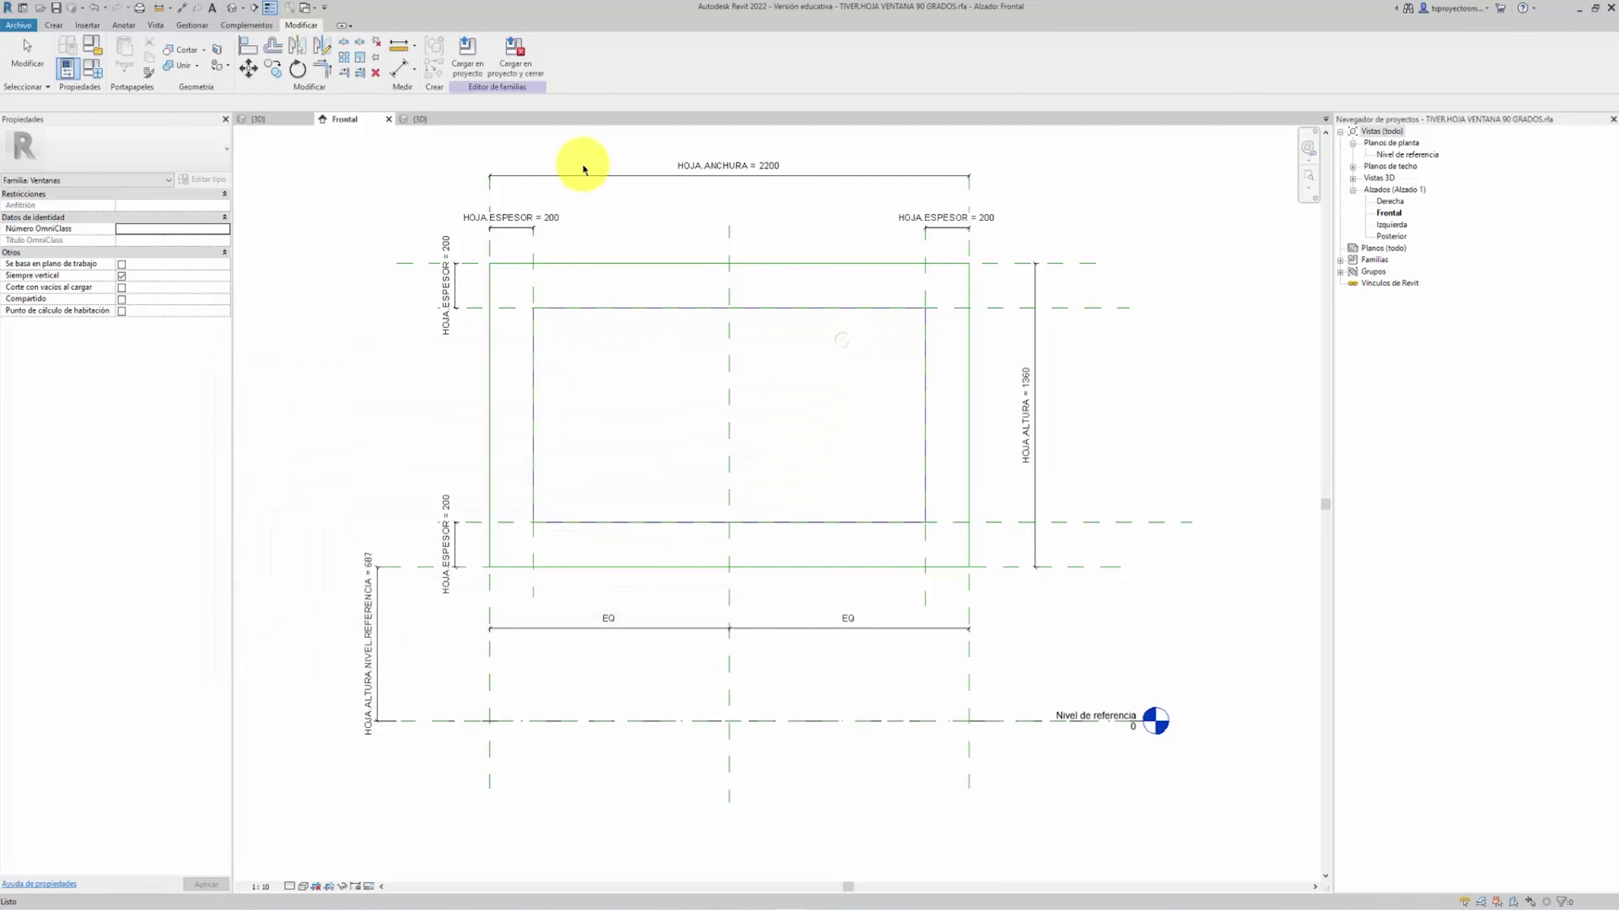
{"action": "left_click", "coordinate": [420, 123]}
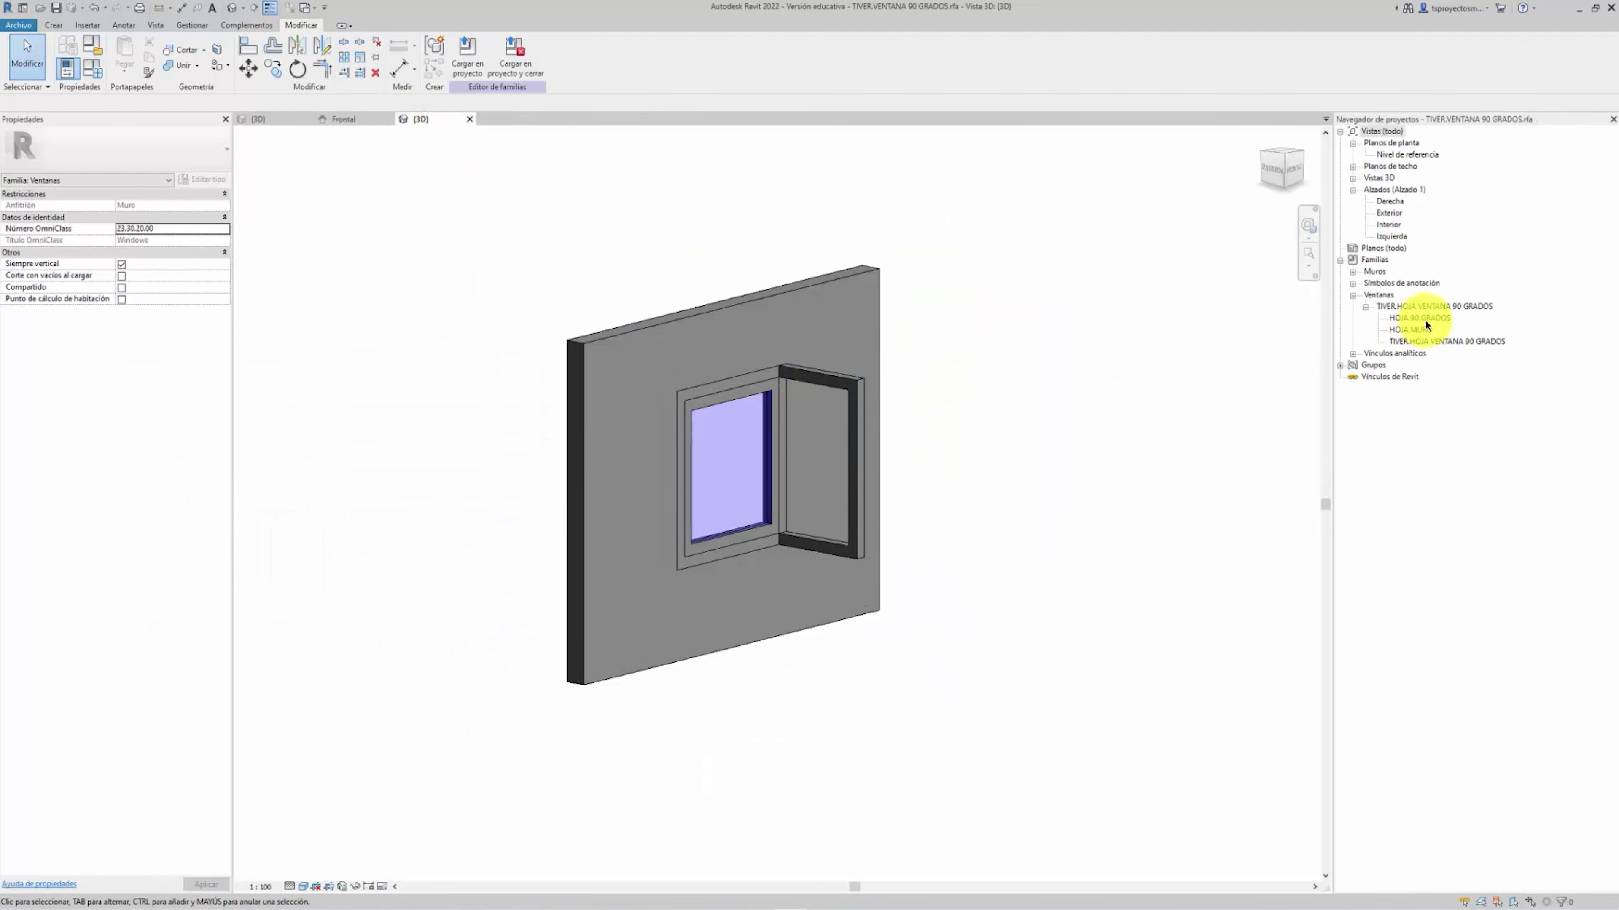
Delete the TIVER.HOJA VENTANA 90 GRADOS type, accepting removal of its placed sash
{"action": "left_click", "coordinate": [1444, 342]}
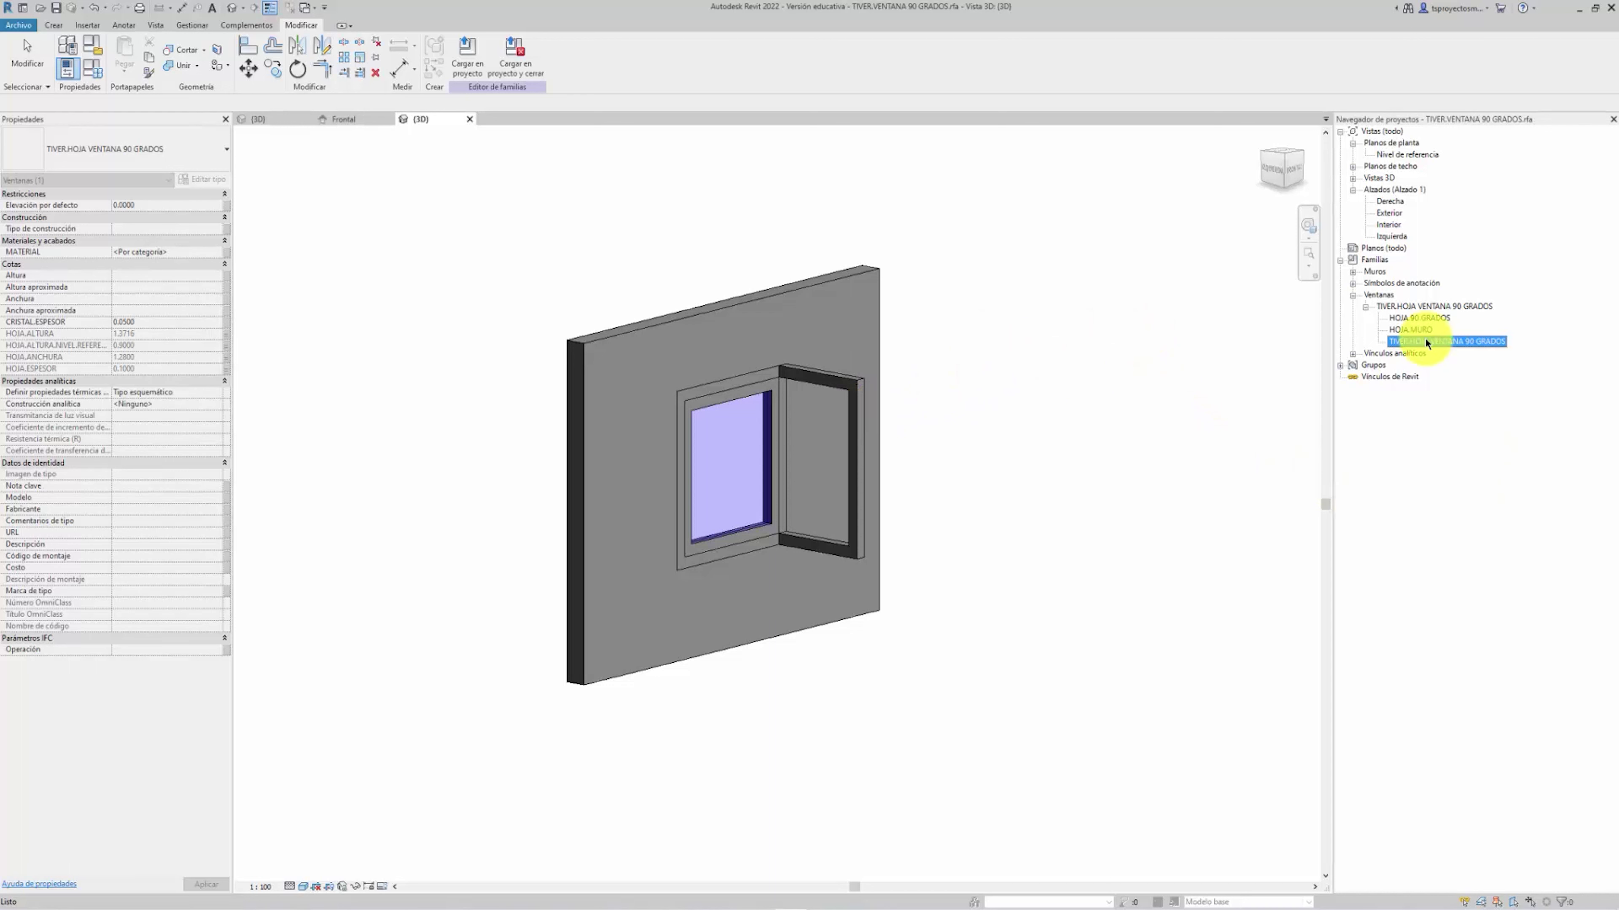
{"action": "key", "text": "Delete"}
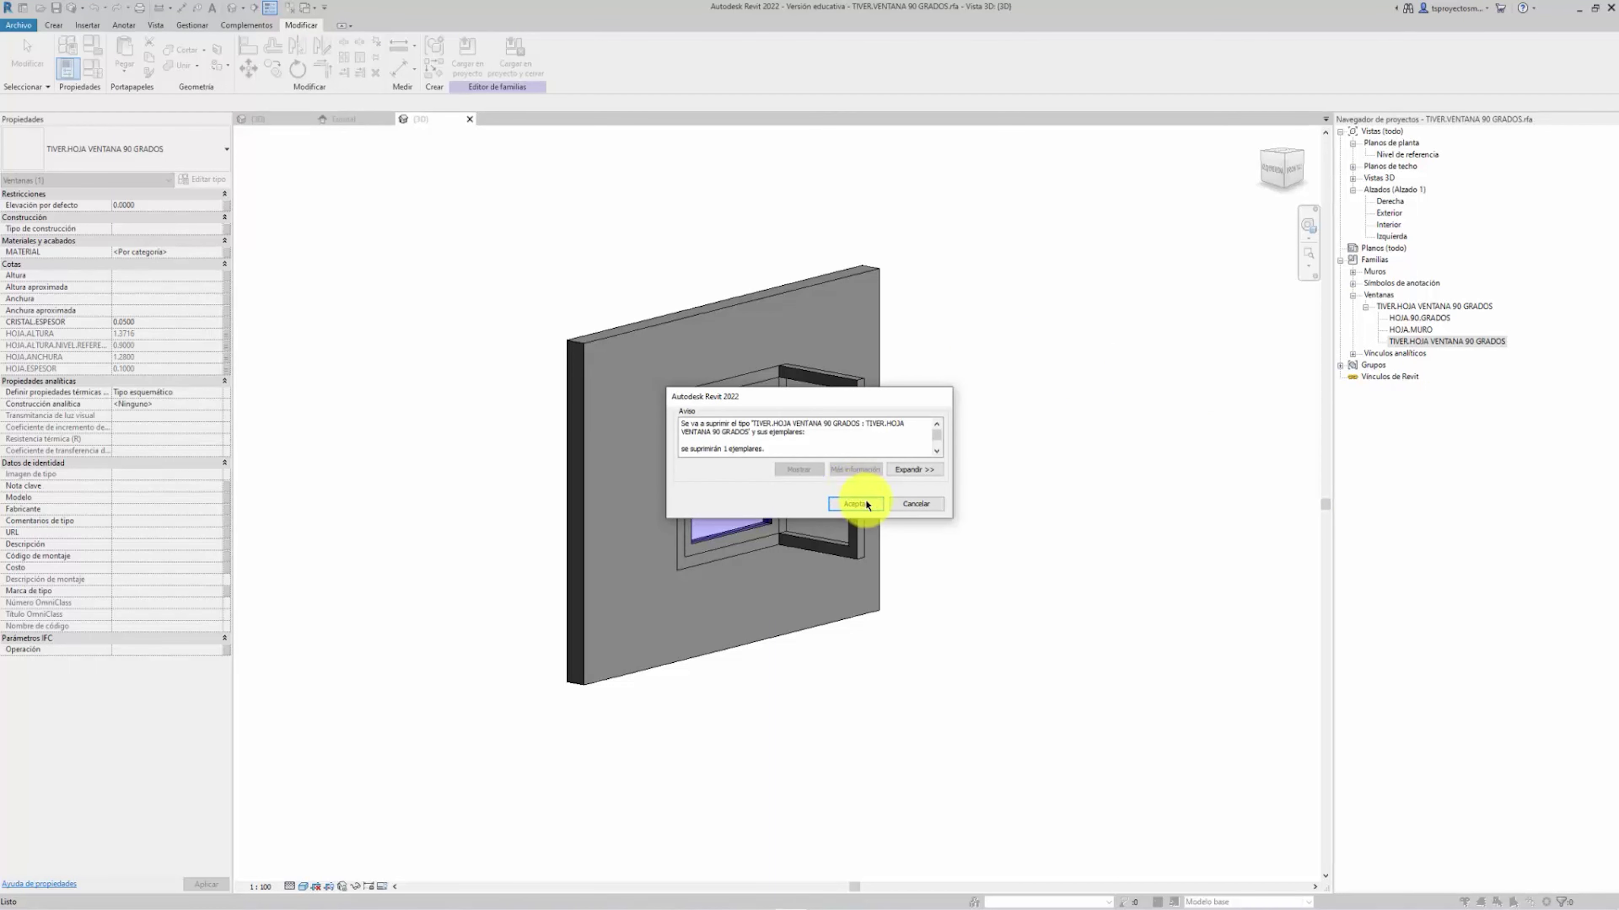
{"action": "left_click", "coordinate": [866, 505]}
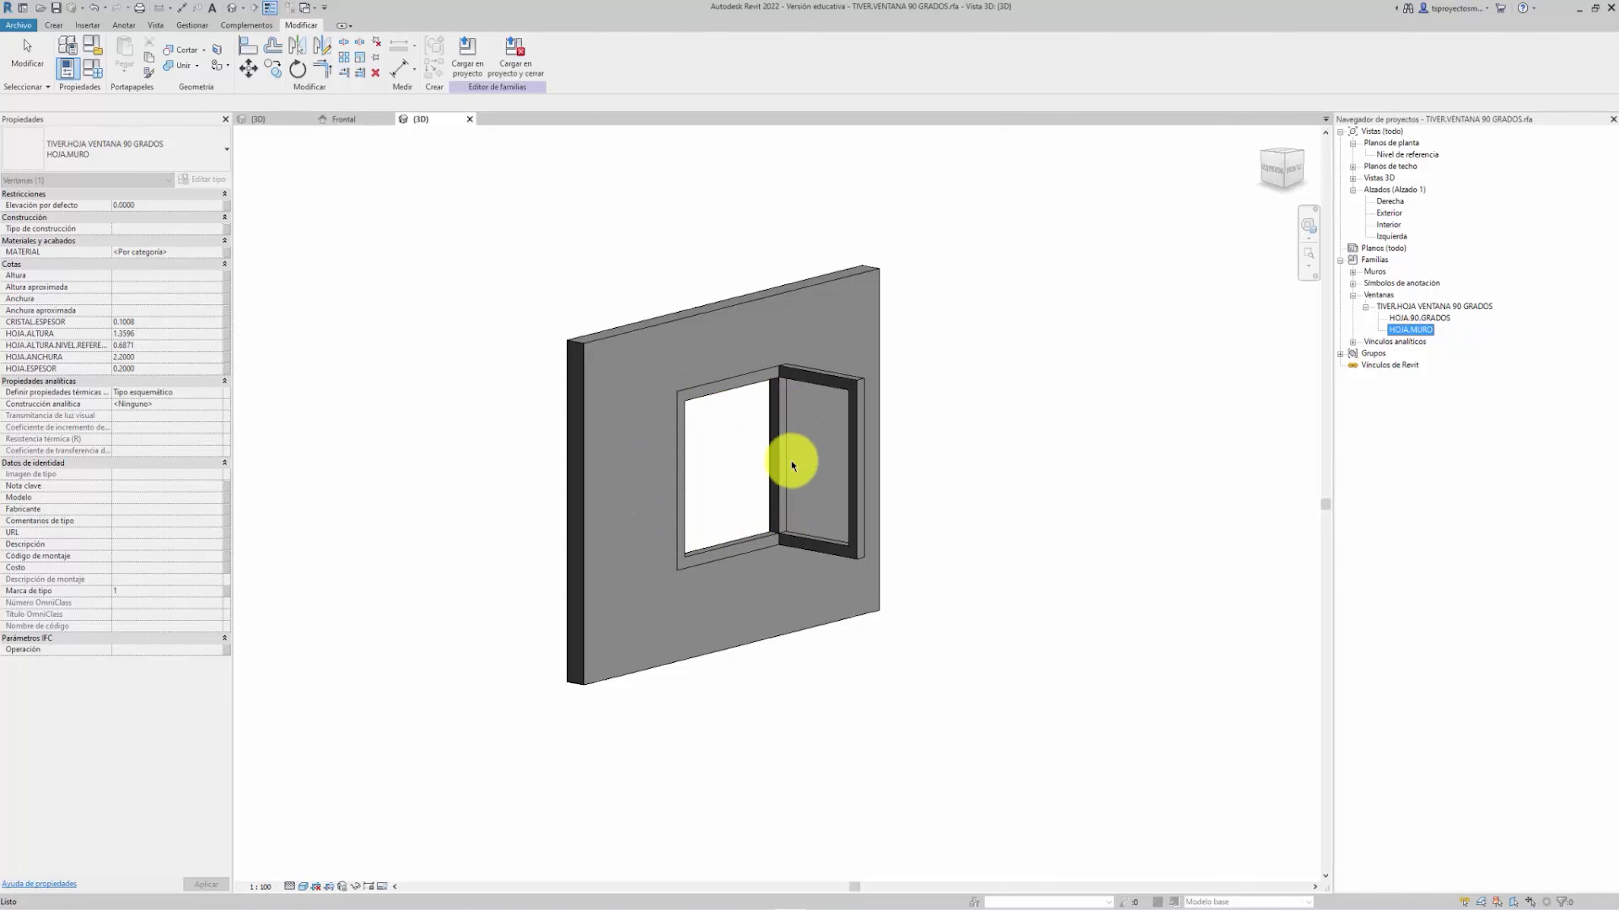
Undo the deletion and try the HOJA.MURO type on the placed sash
{"action": "left_click", "coordinate": [1023, 500]}
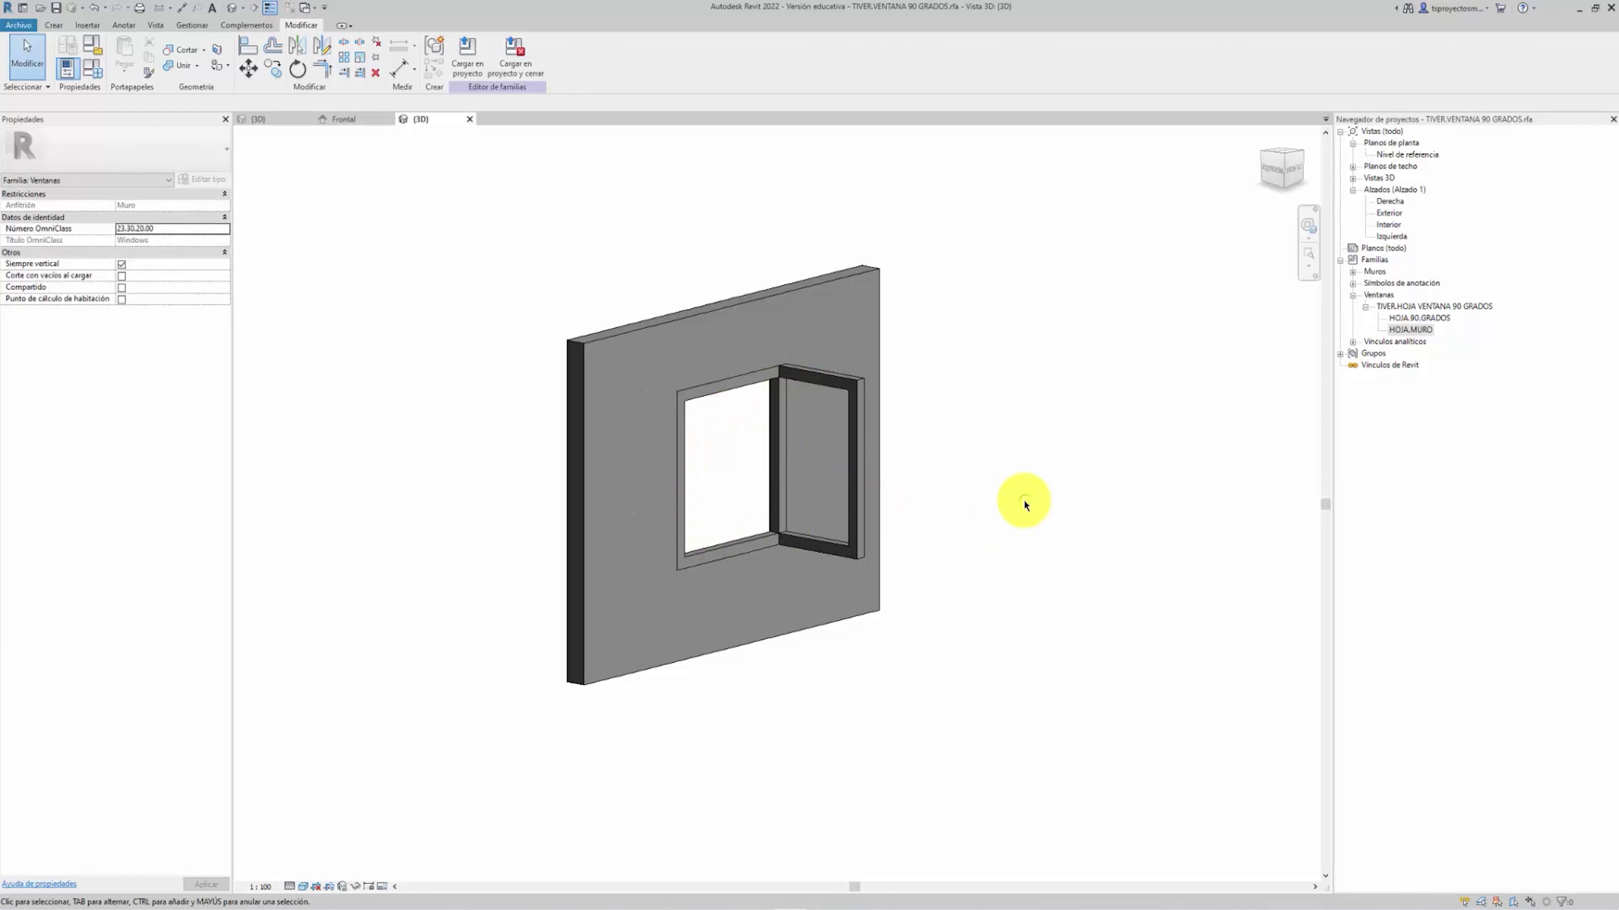
{"action": "left_click", "coordinate": [730, 401]}
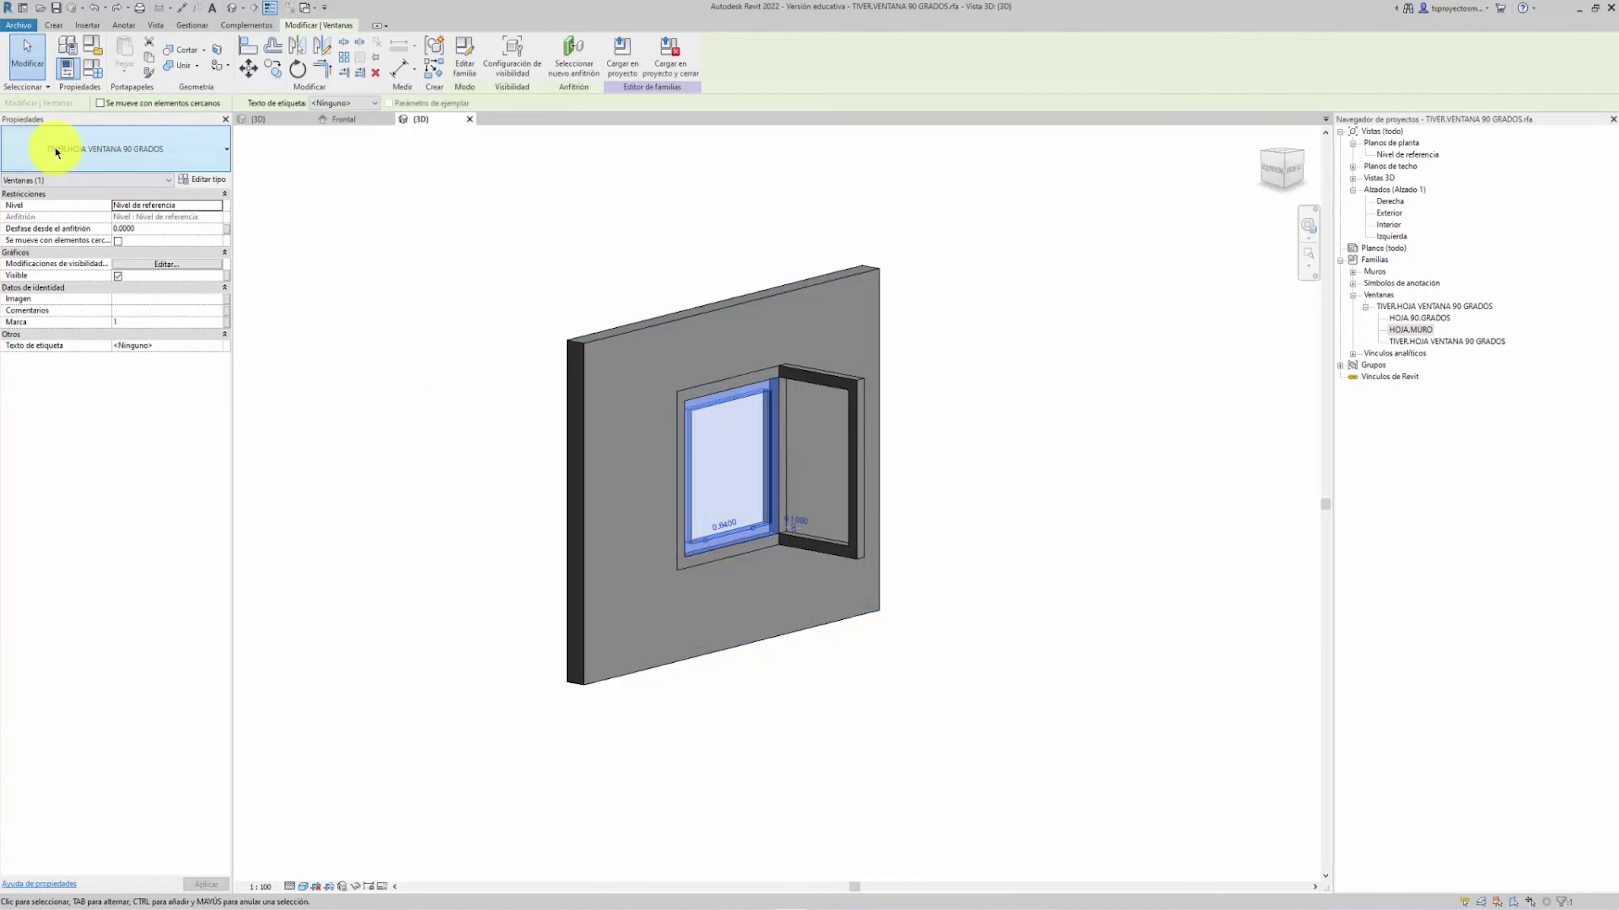
{"action": "left_click", "coordinate": [149, 148]}
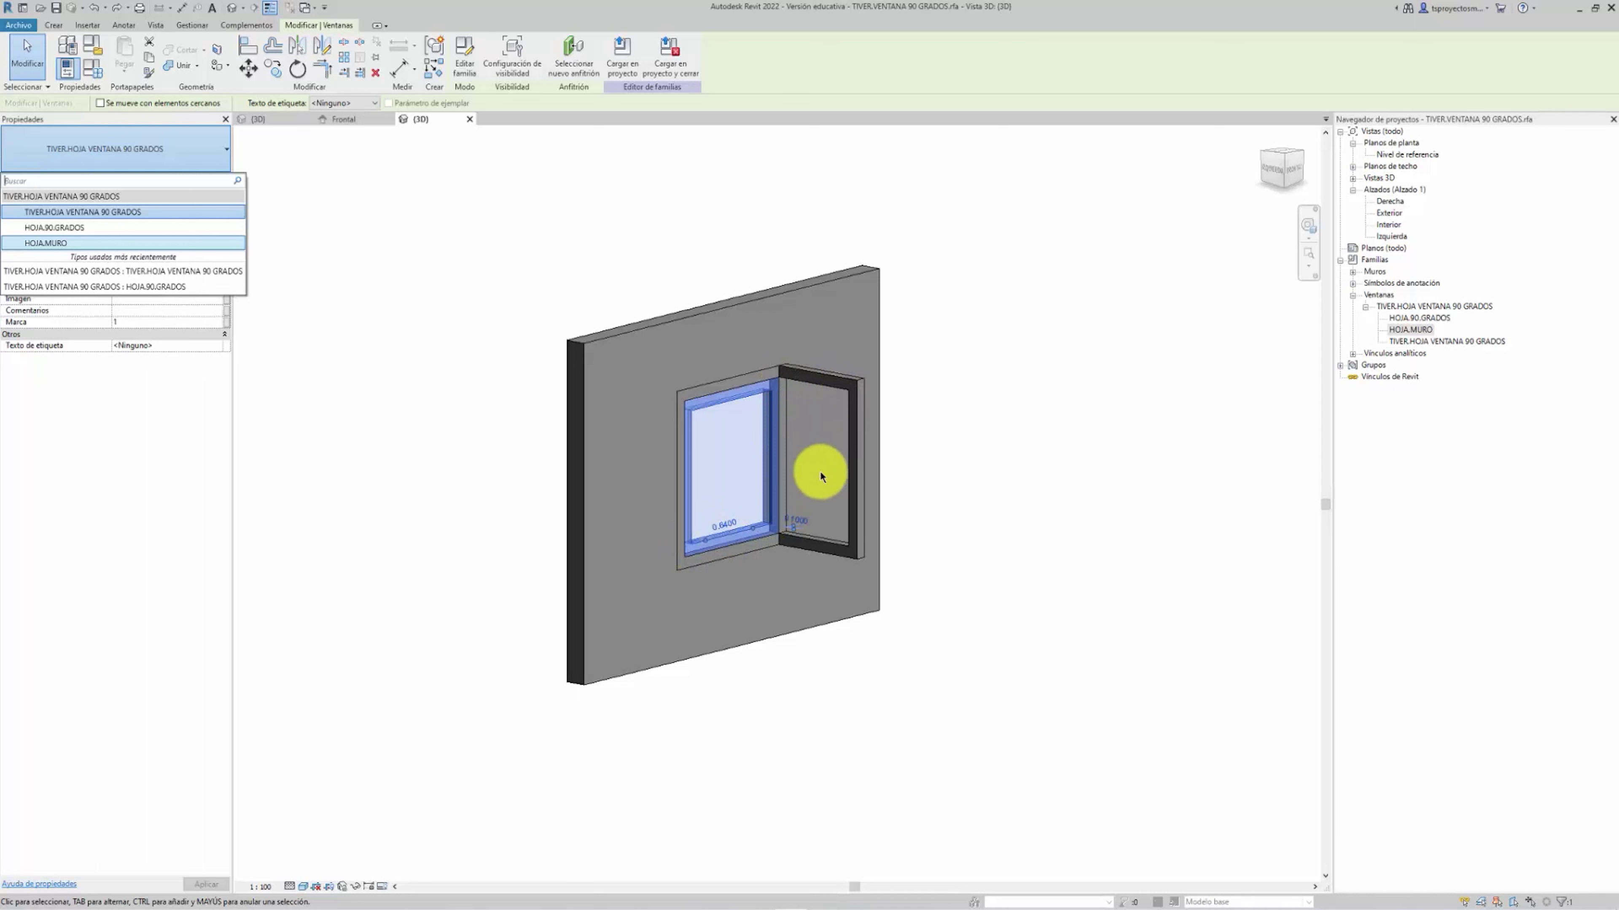
{"action": "left_click", "coordinate": [57, 243]}
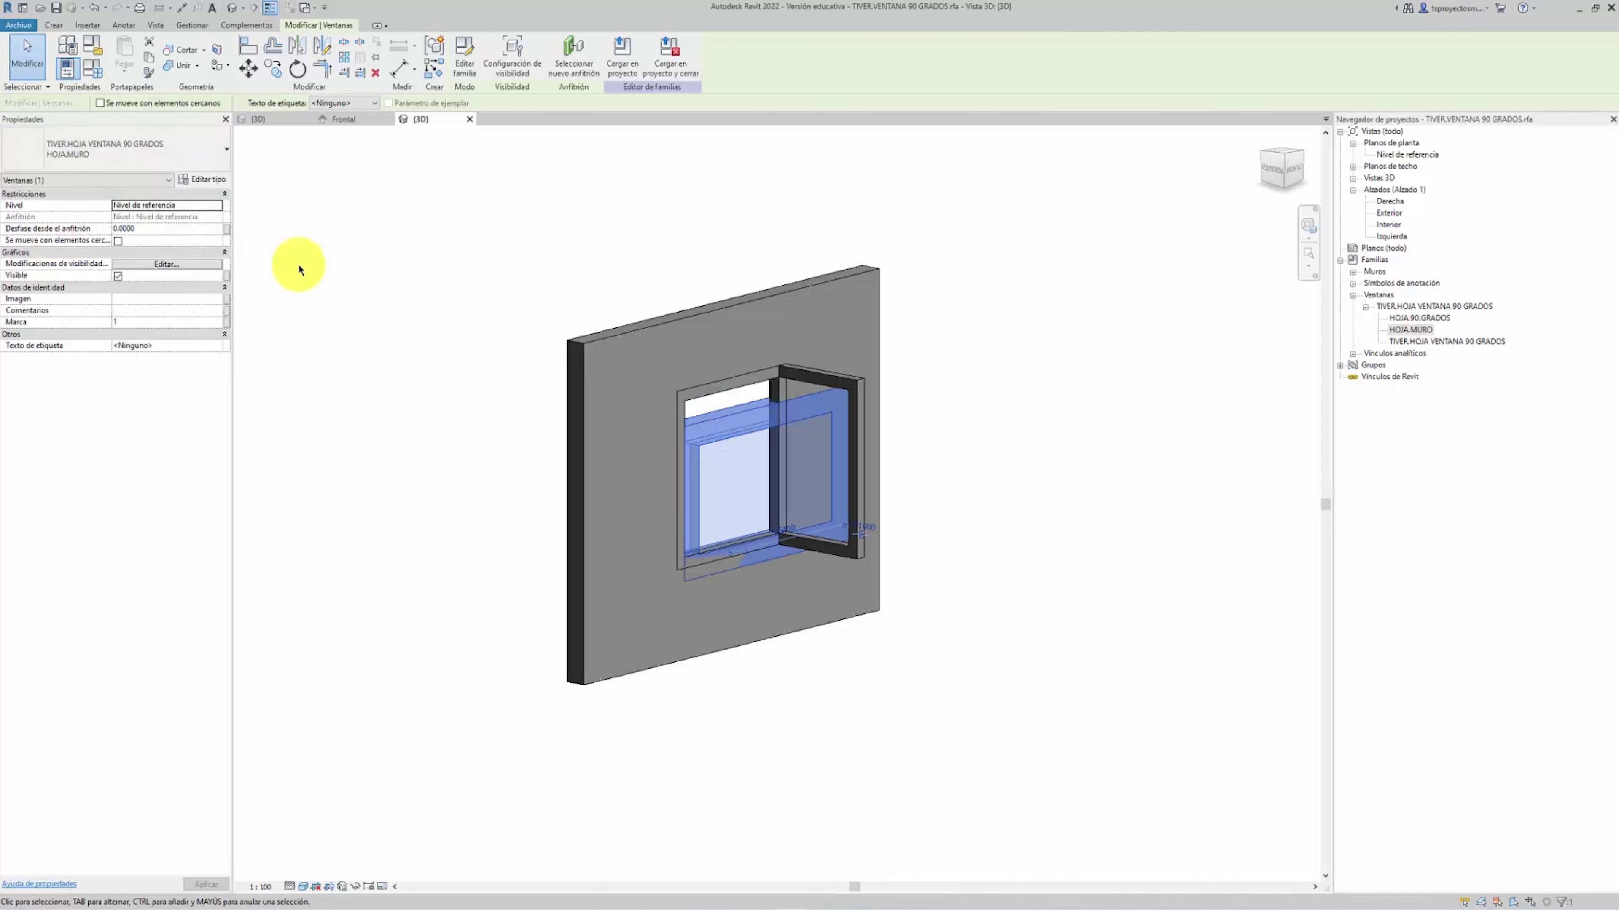
{"action": "left_click", "coordinate": [1012, 448]}
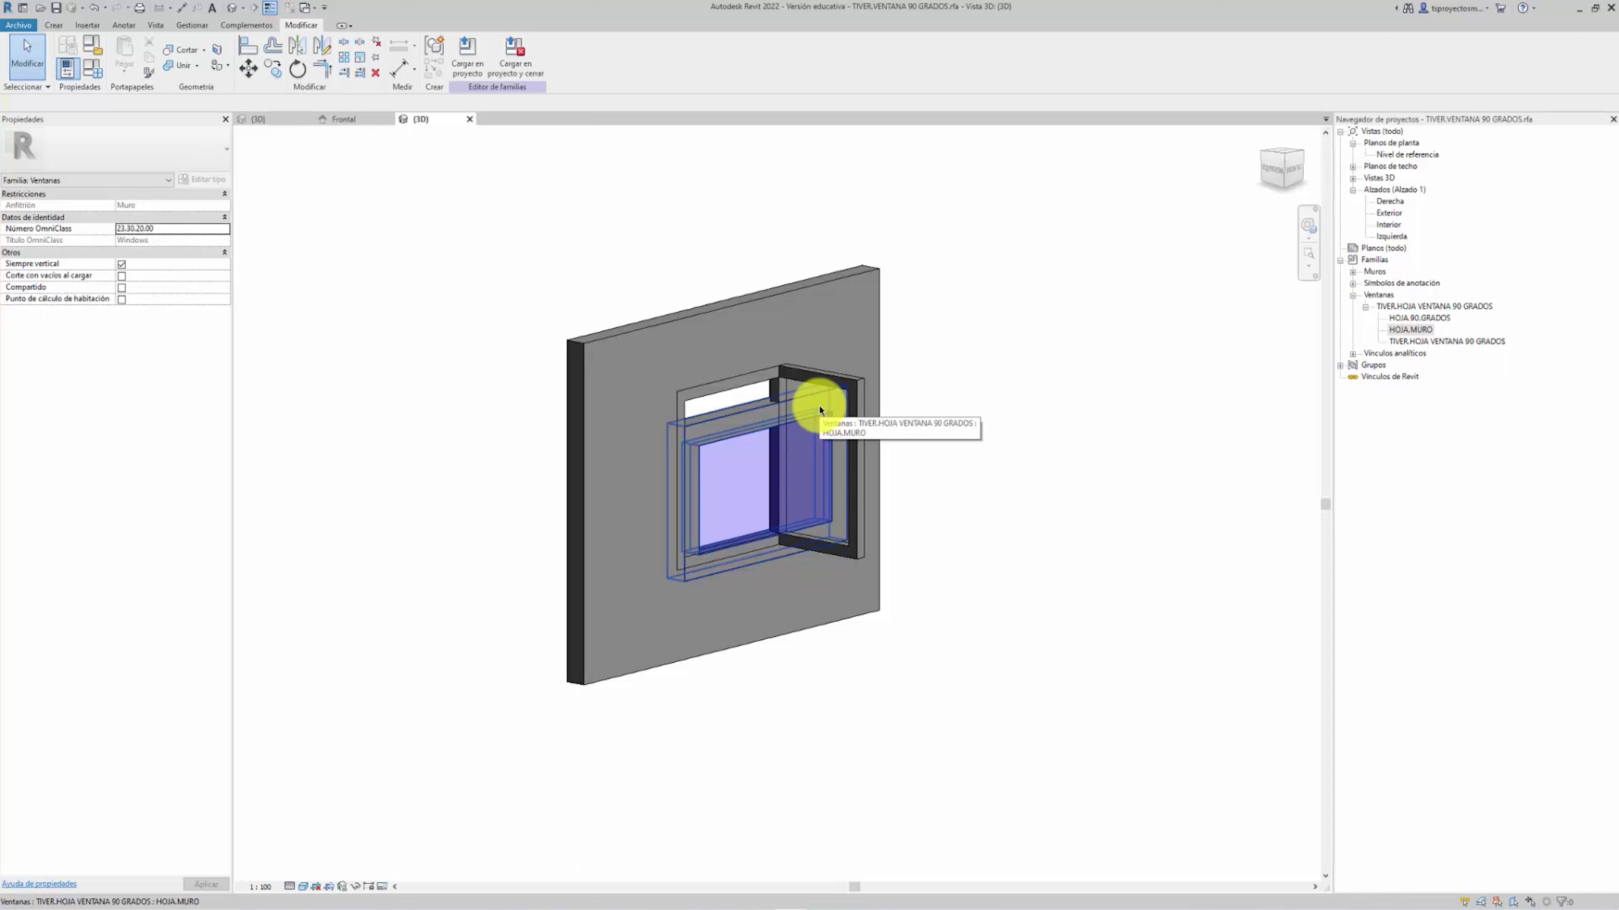
{"action": "left_click", "coordinate": [732, 427]}
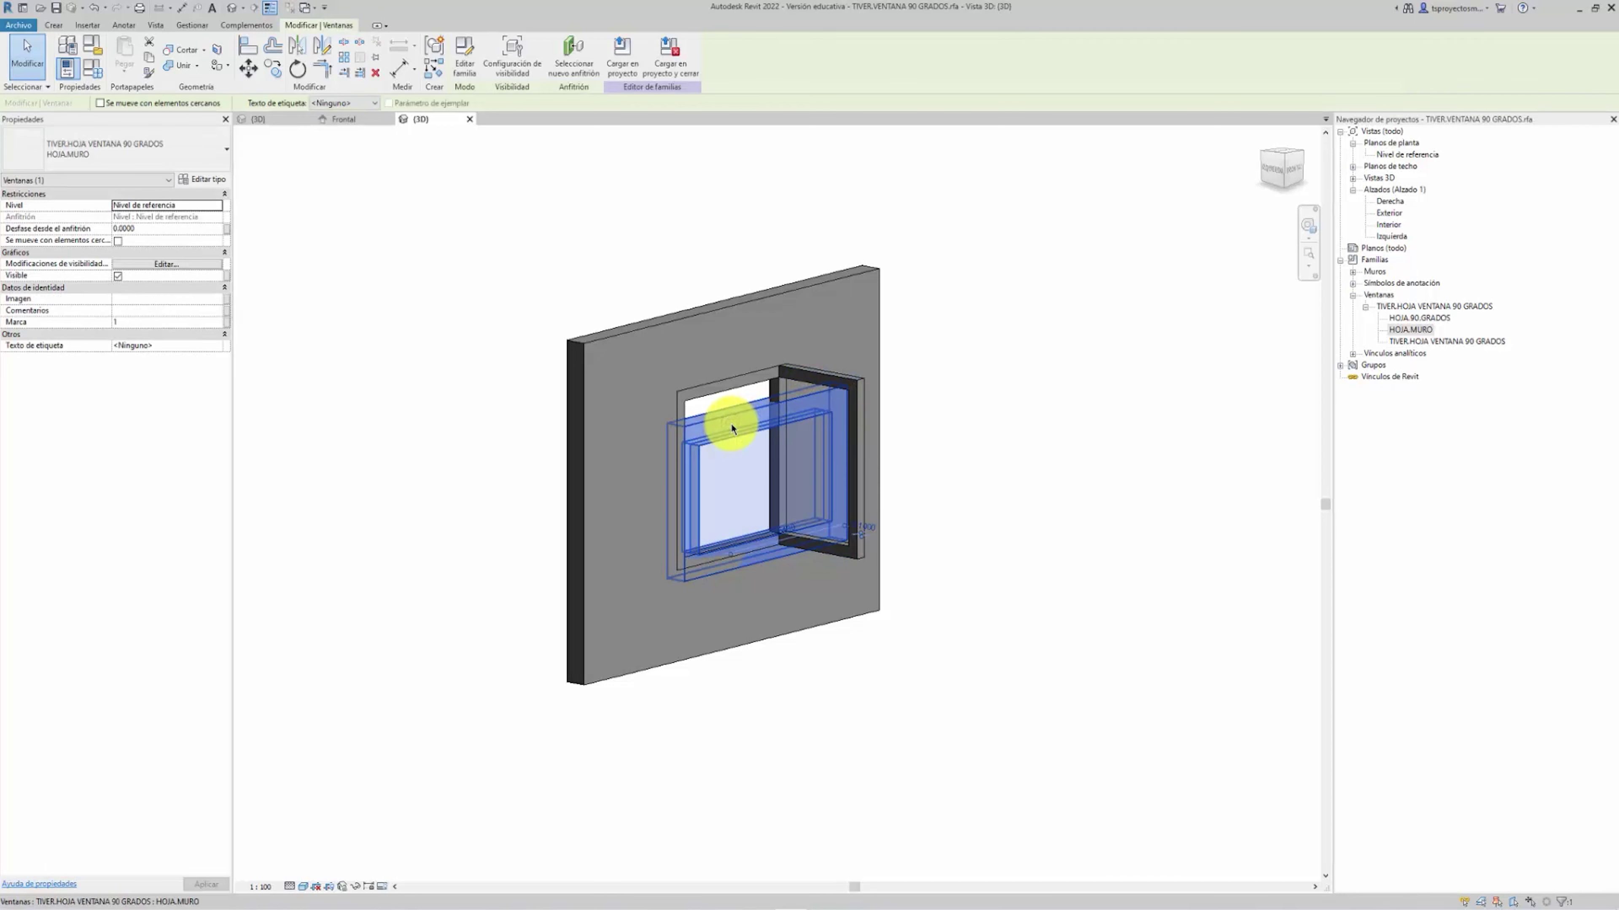
{"action": "left_click", "coordinate": [211, 179]}
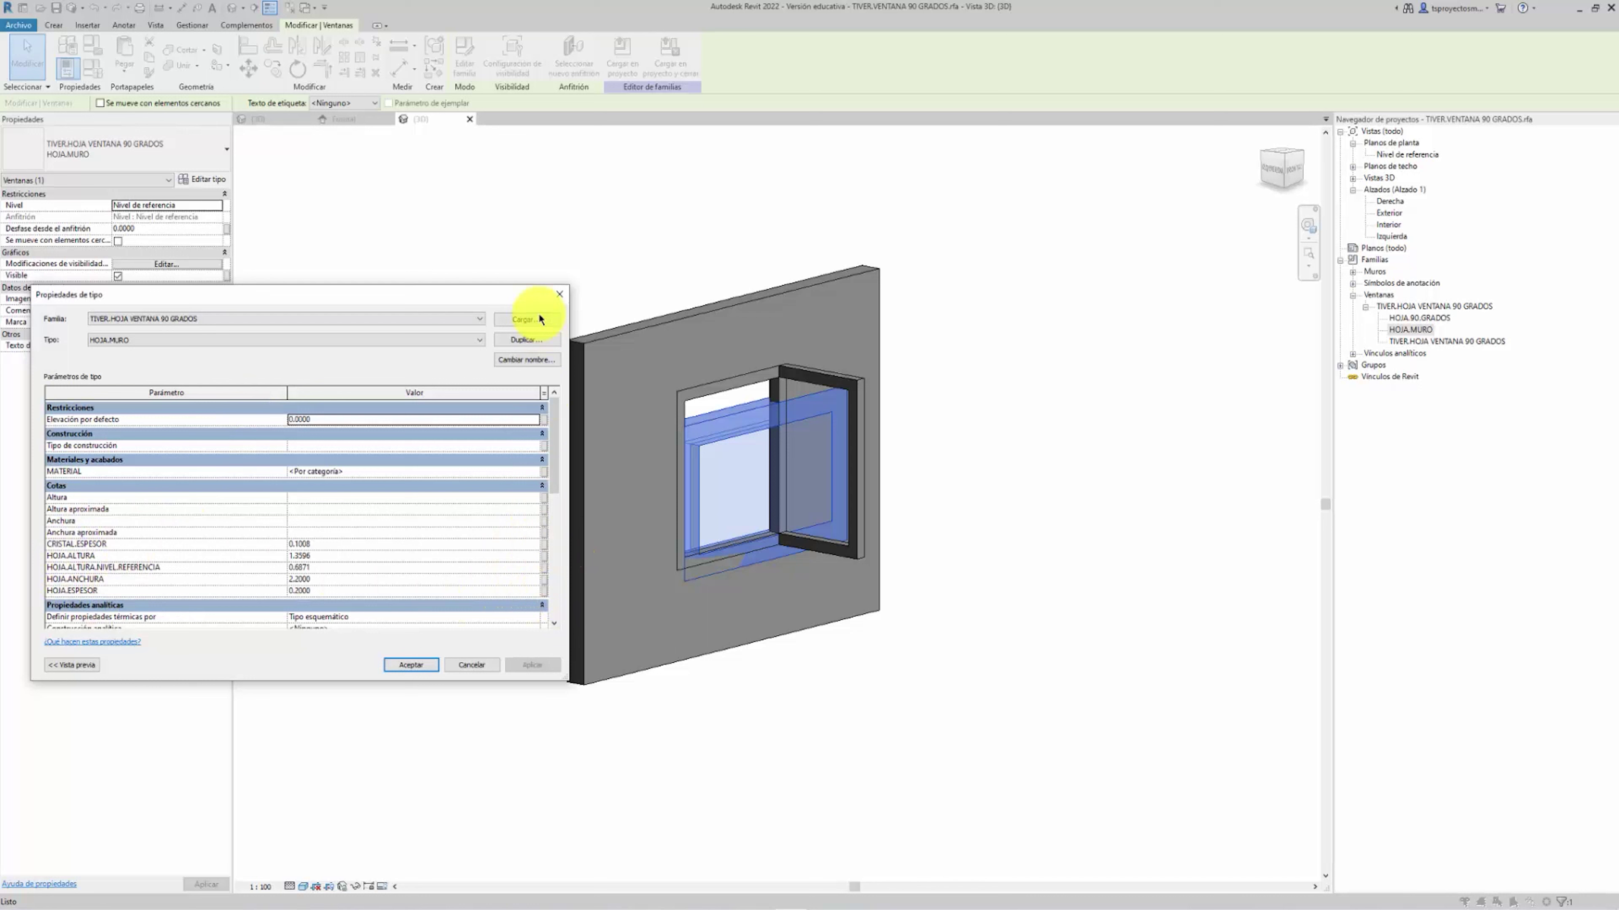
{"action": "left_click", "coordinate": [559, 295]}
Switch the sash back to TIVER.HOJA VENTANA 90 GRADOS and open its type parameters
{"action": "left_click", "coordinate": [949, 415]}
{"action": "left_click", "coordinate": [752, 387]}
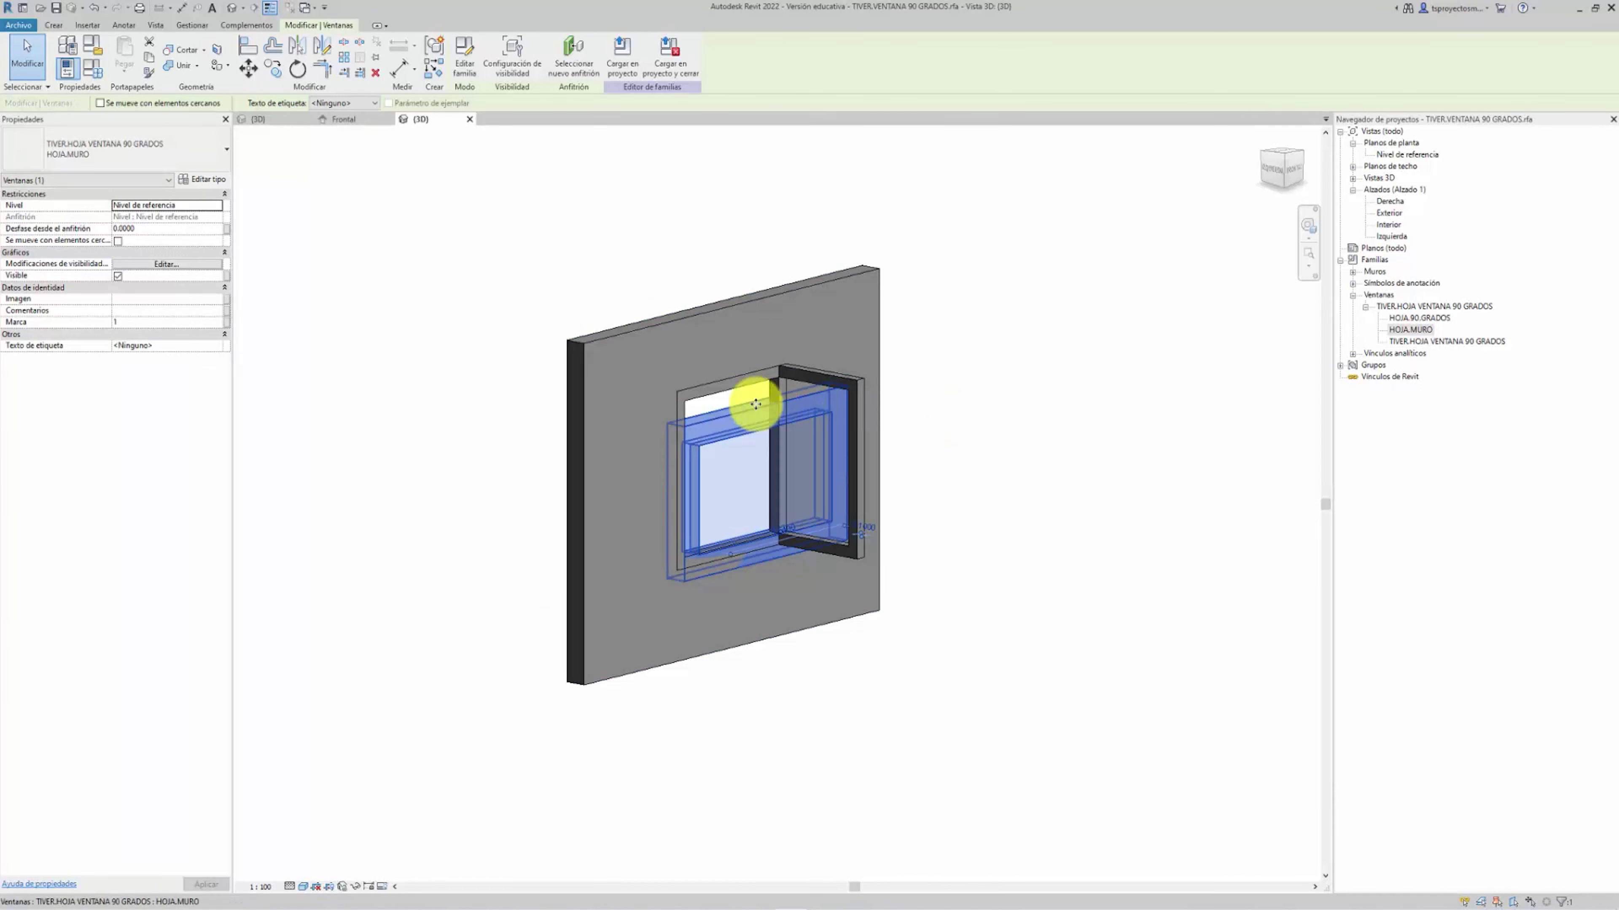
{"action": "left_click", "coordinate": [184, 153]}
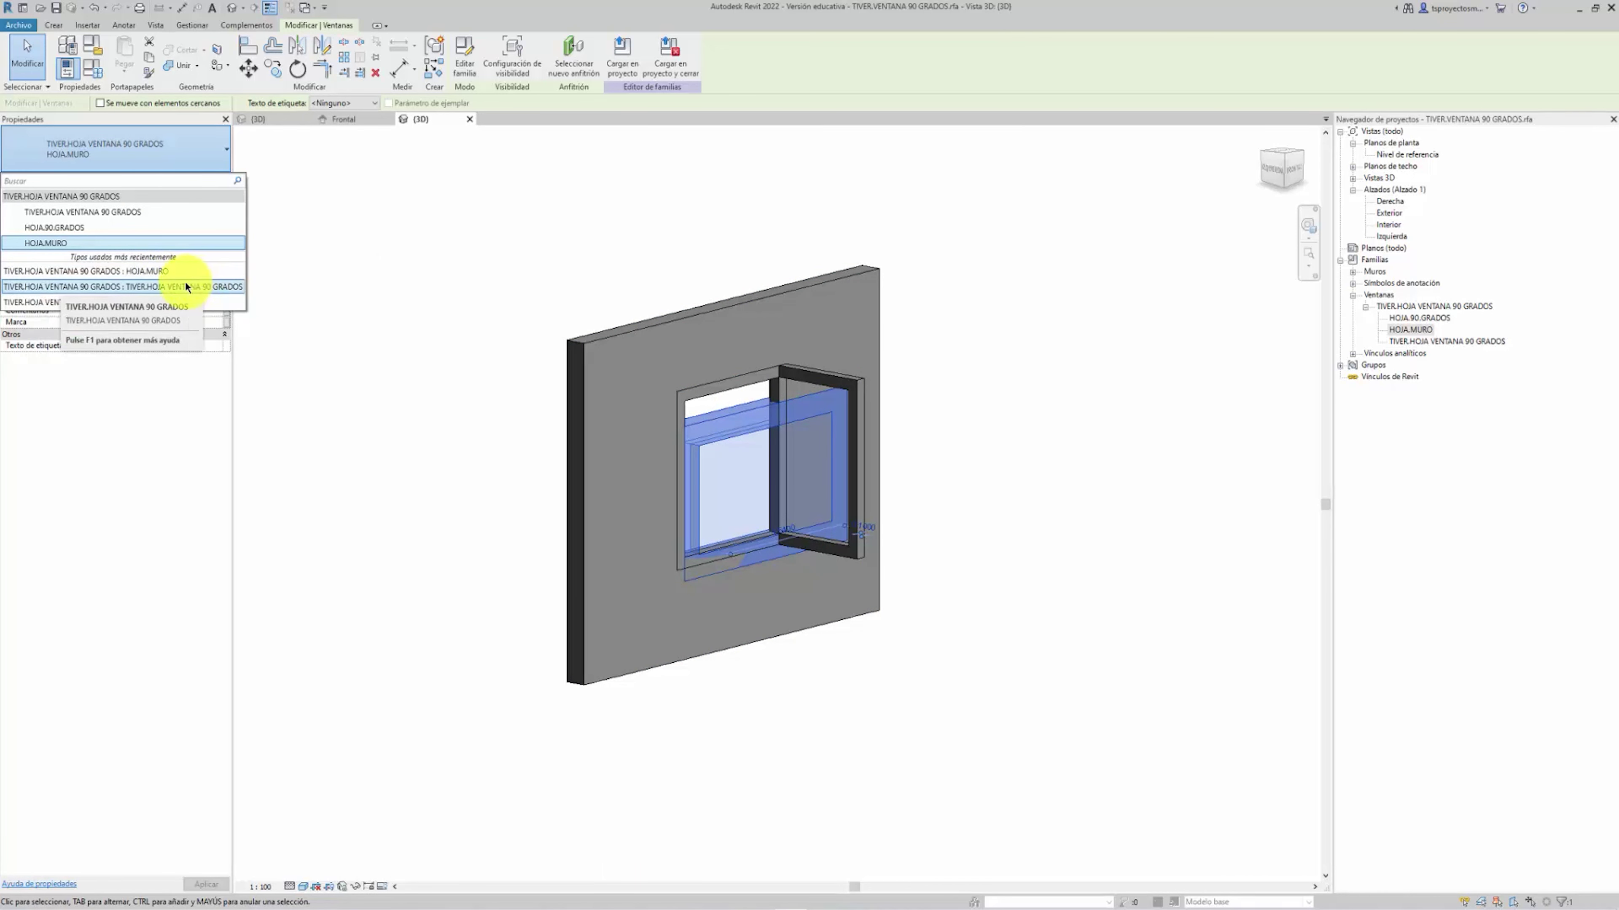
{"action": "left_click", "coordinate": [201, 287]}
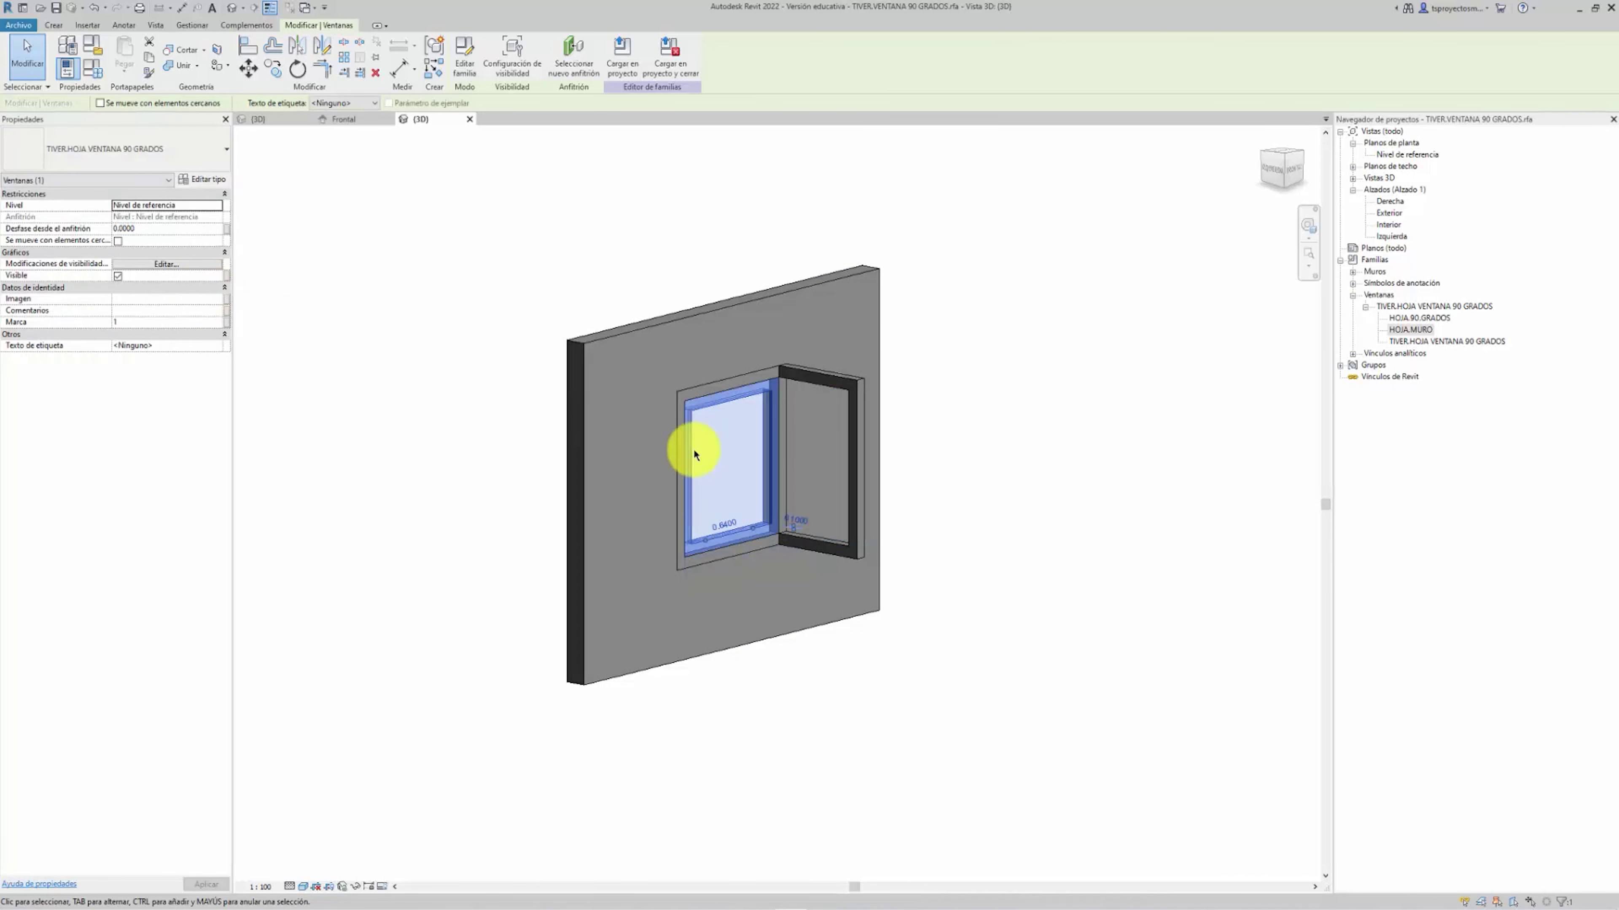
{"action": "left_click", "coordinate": [222, 181]}
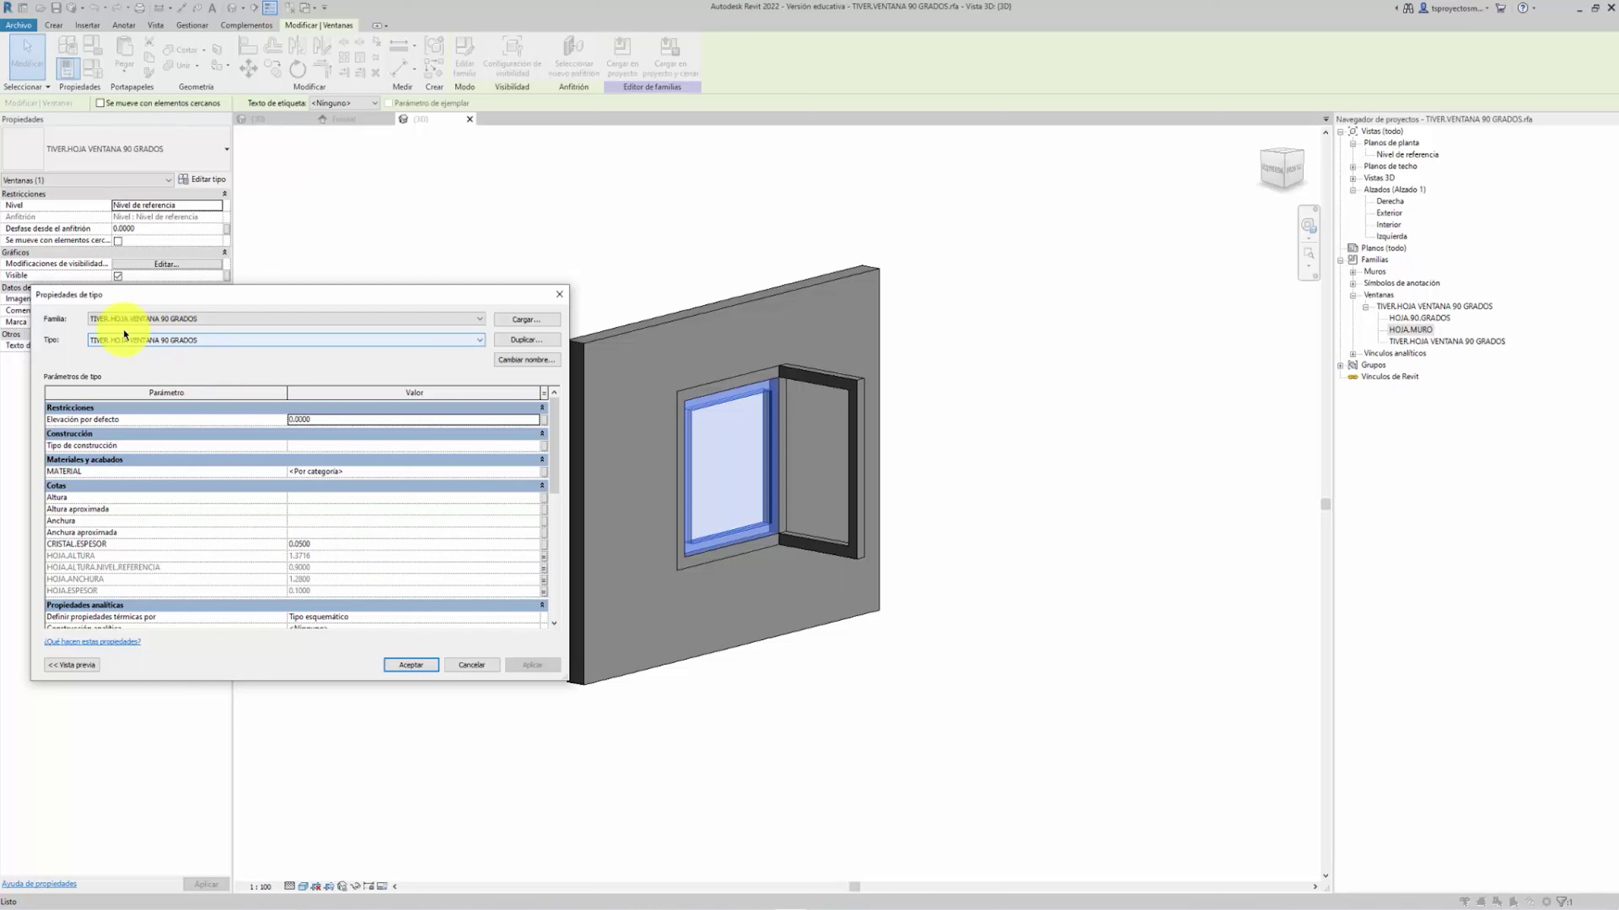
Rename the sash's type to HOJA.MURO.2 and delete the old HOJA.MURO type
{"action": "left_click", "coordinate": [522, 361]}
{"action": "type", "text": "HOJA.MURO.2"}
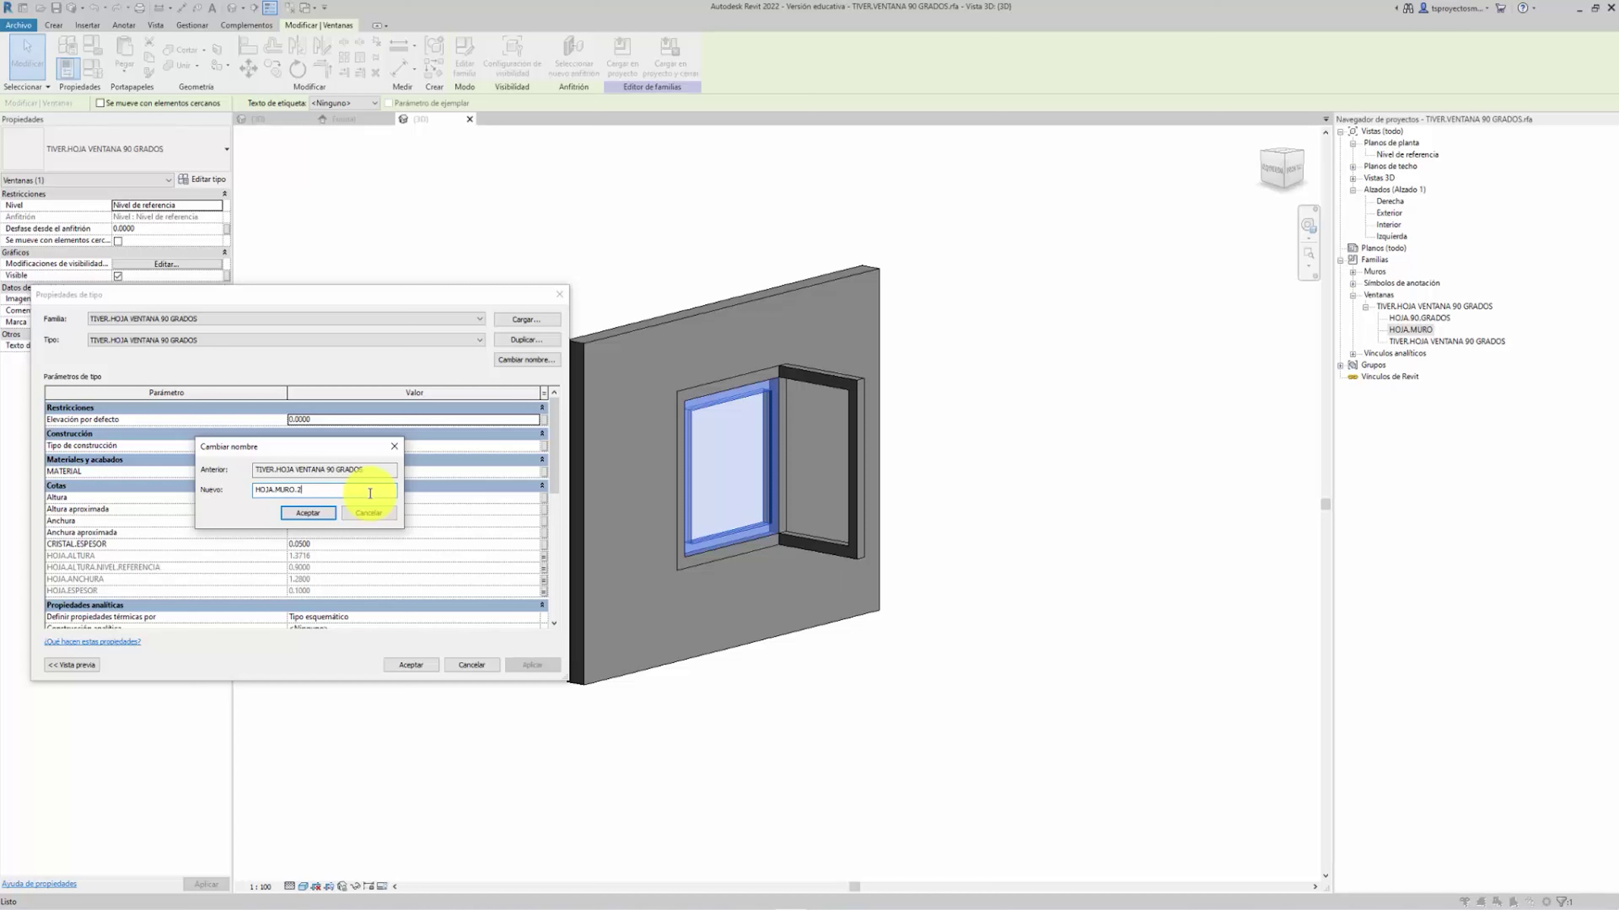
{"action": "left_click", "coordinate": [314, 513]}
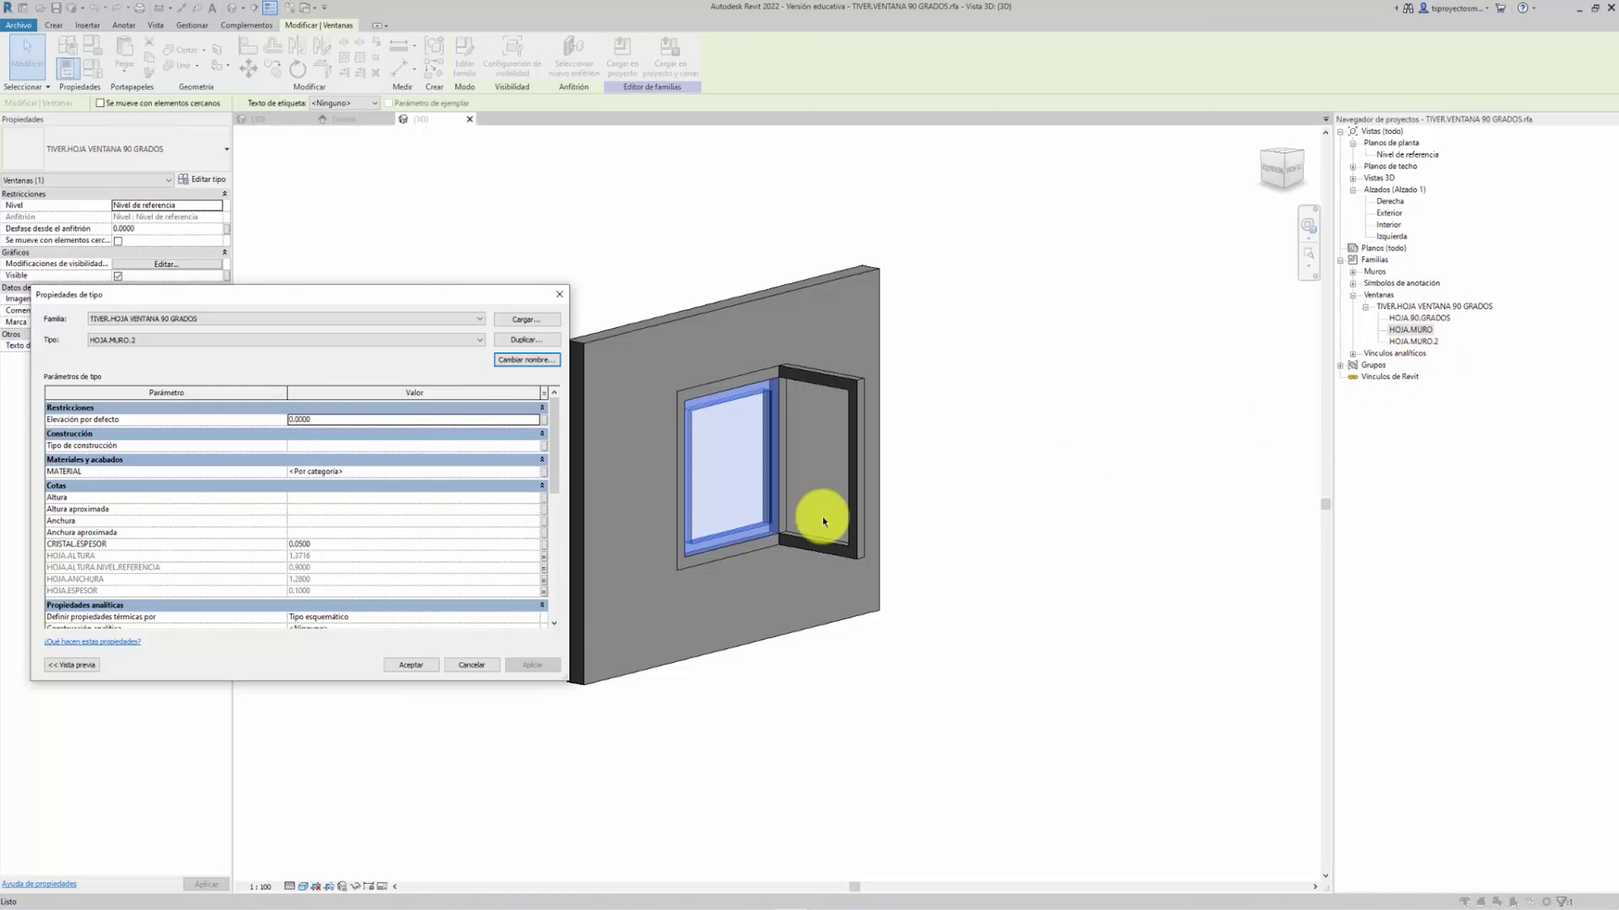
{"action": "left_click", "coordinate": [411, 665]}
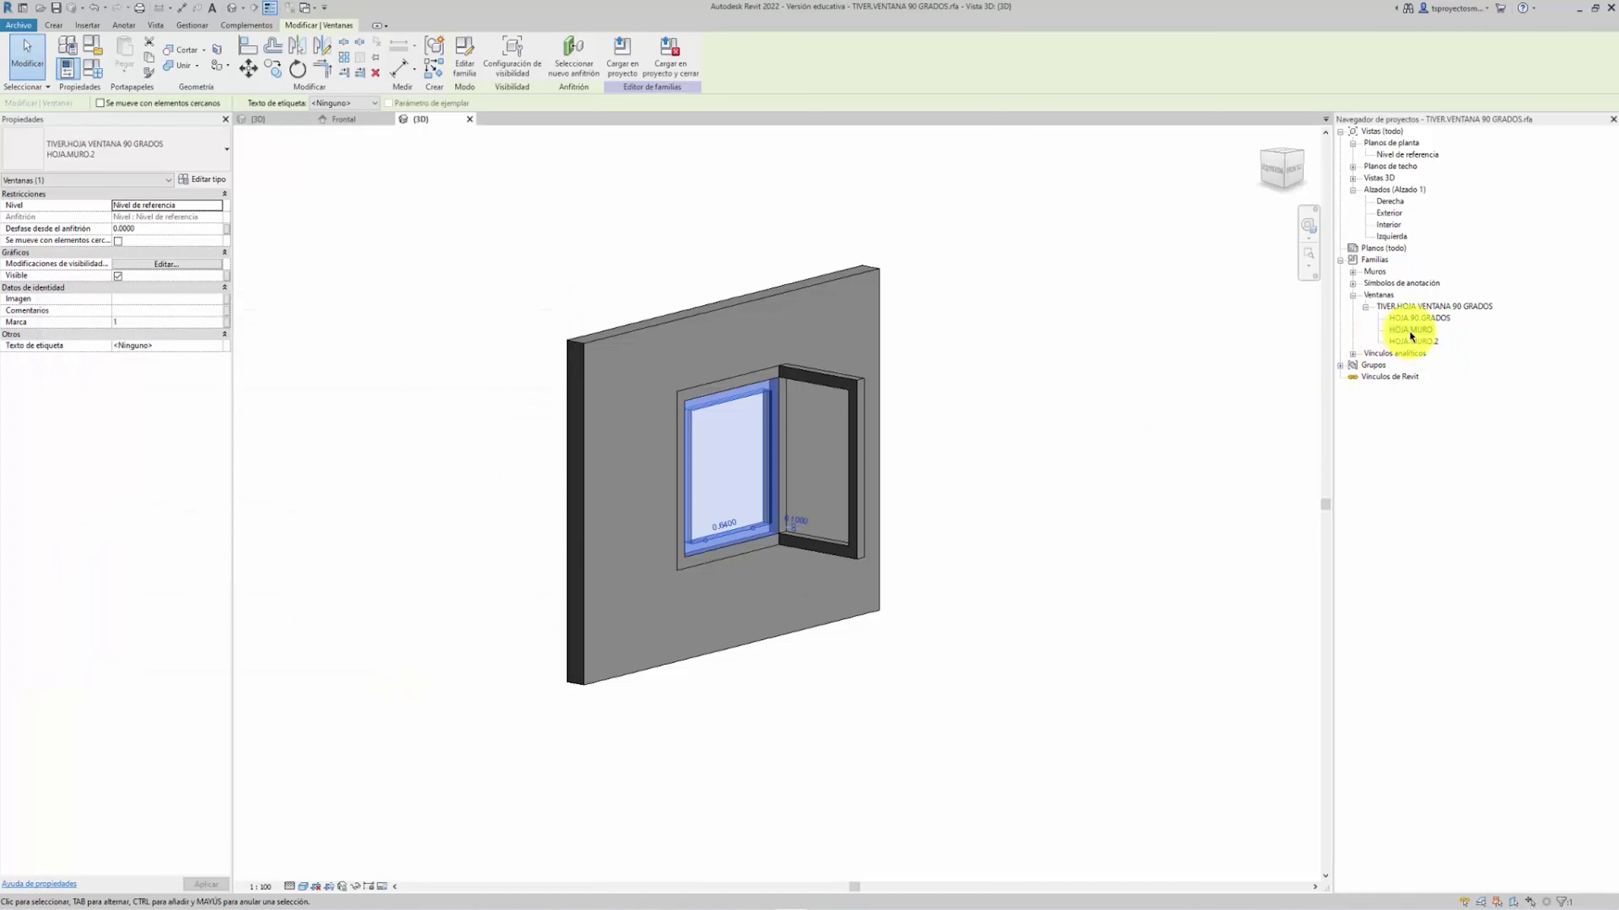
{"action": "left_click", "coordinate": [1412, 332]}
{"action": "key", "text": "Delete"}
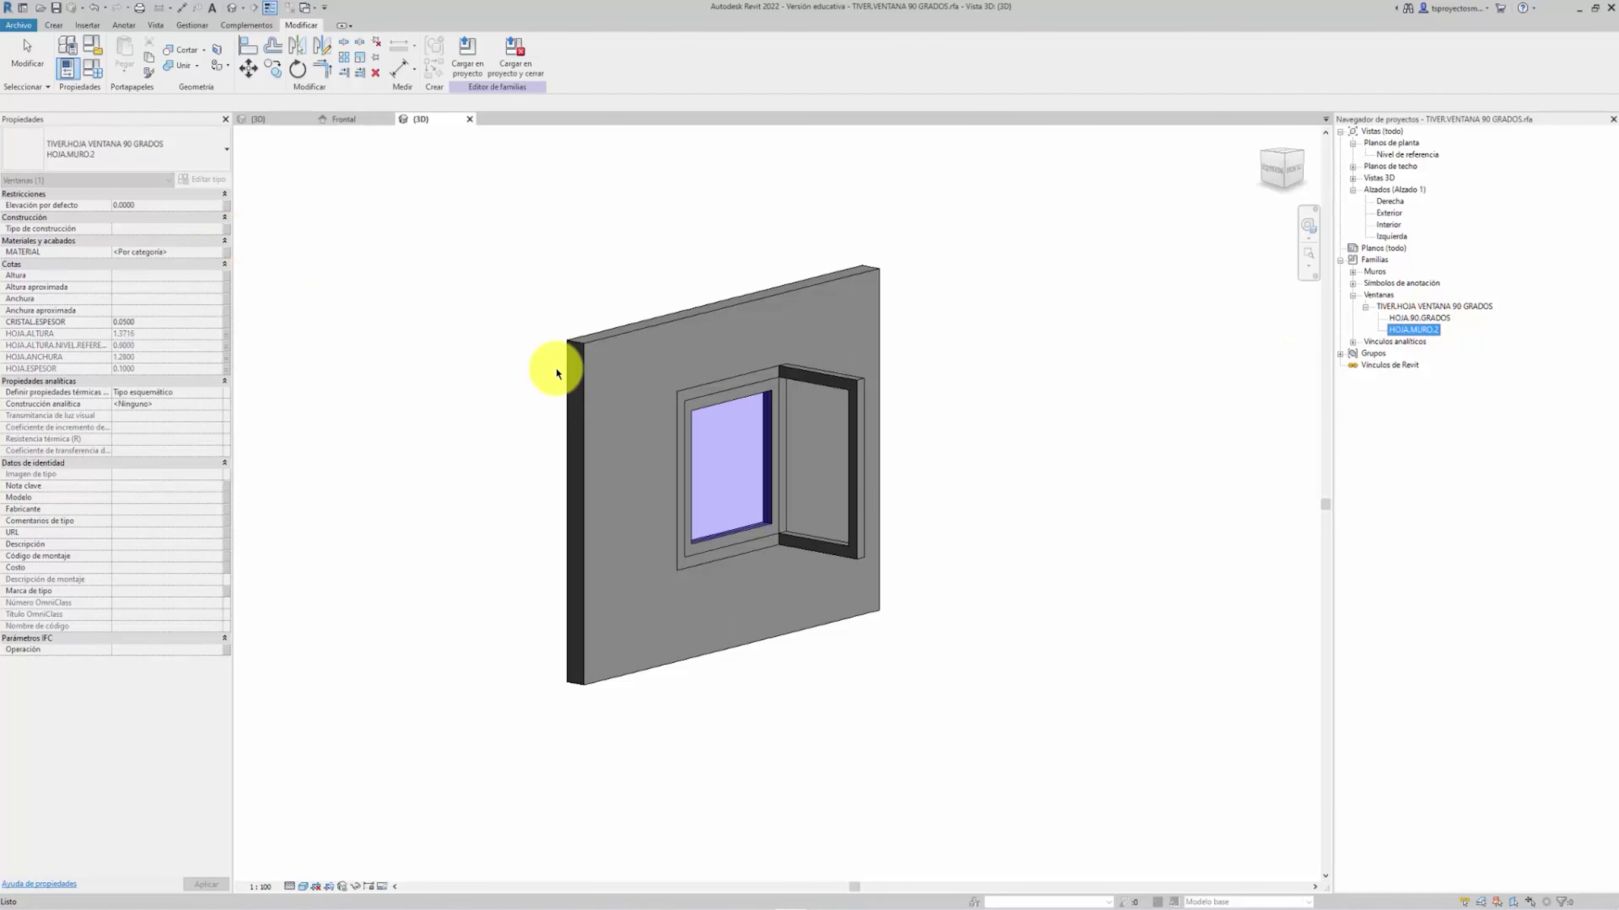
Rename the placed sash's HOJA.MURO.2 type back to HOJA.MURO
{"action": "left_click", "coordinate": [690, 411]}
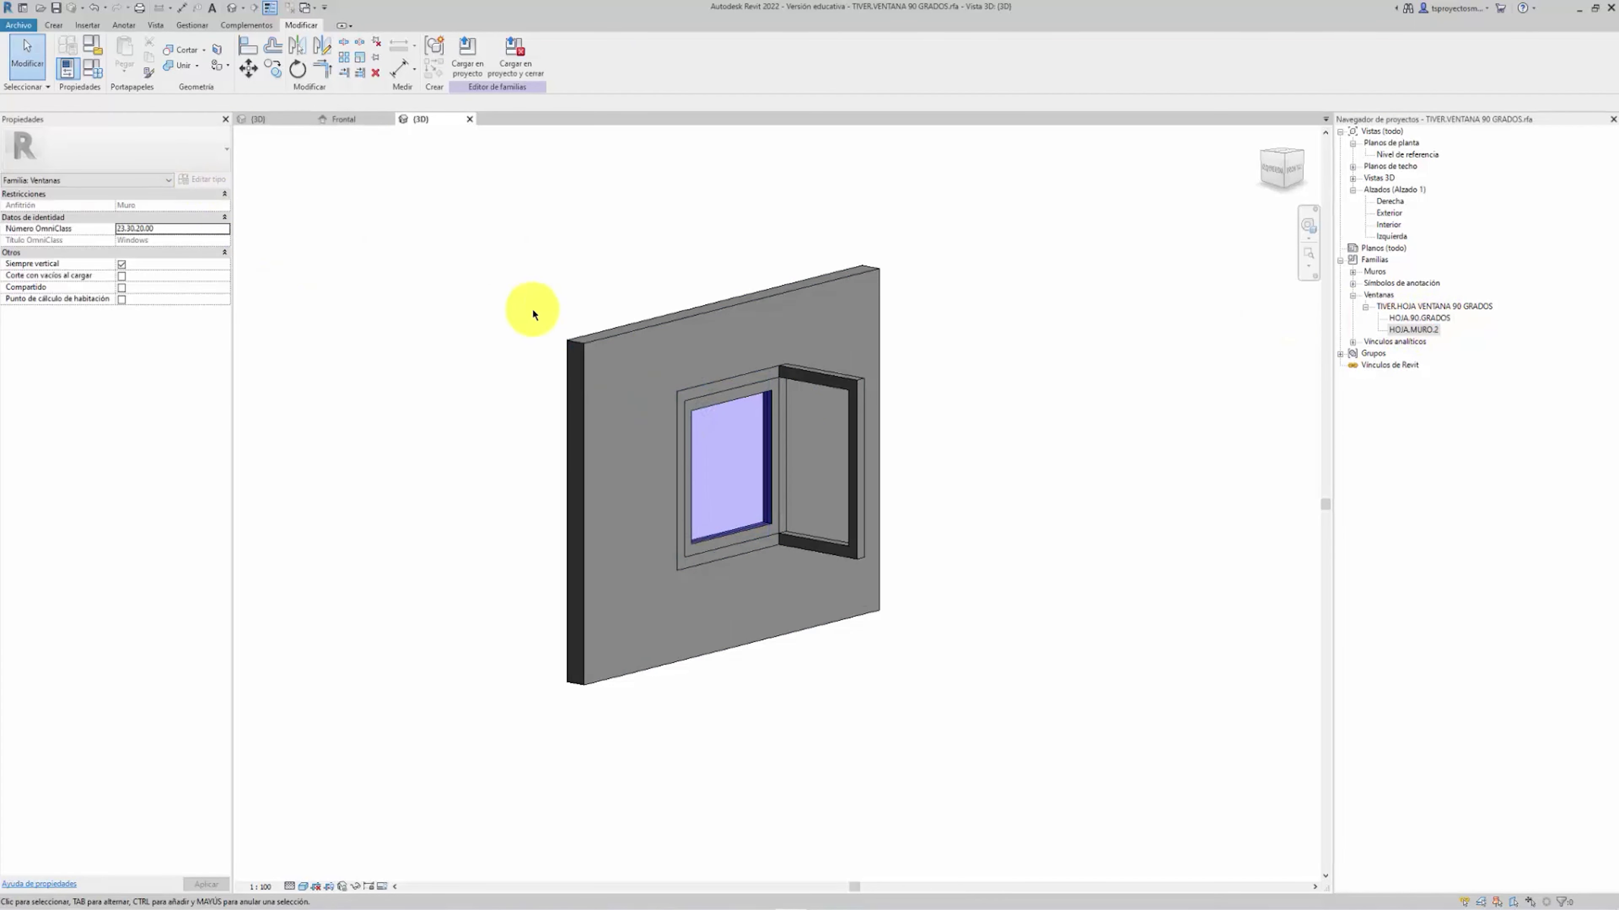
{"action": "left_click", "coordinate": [724, 405]}
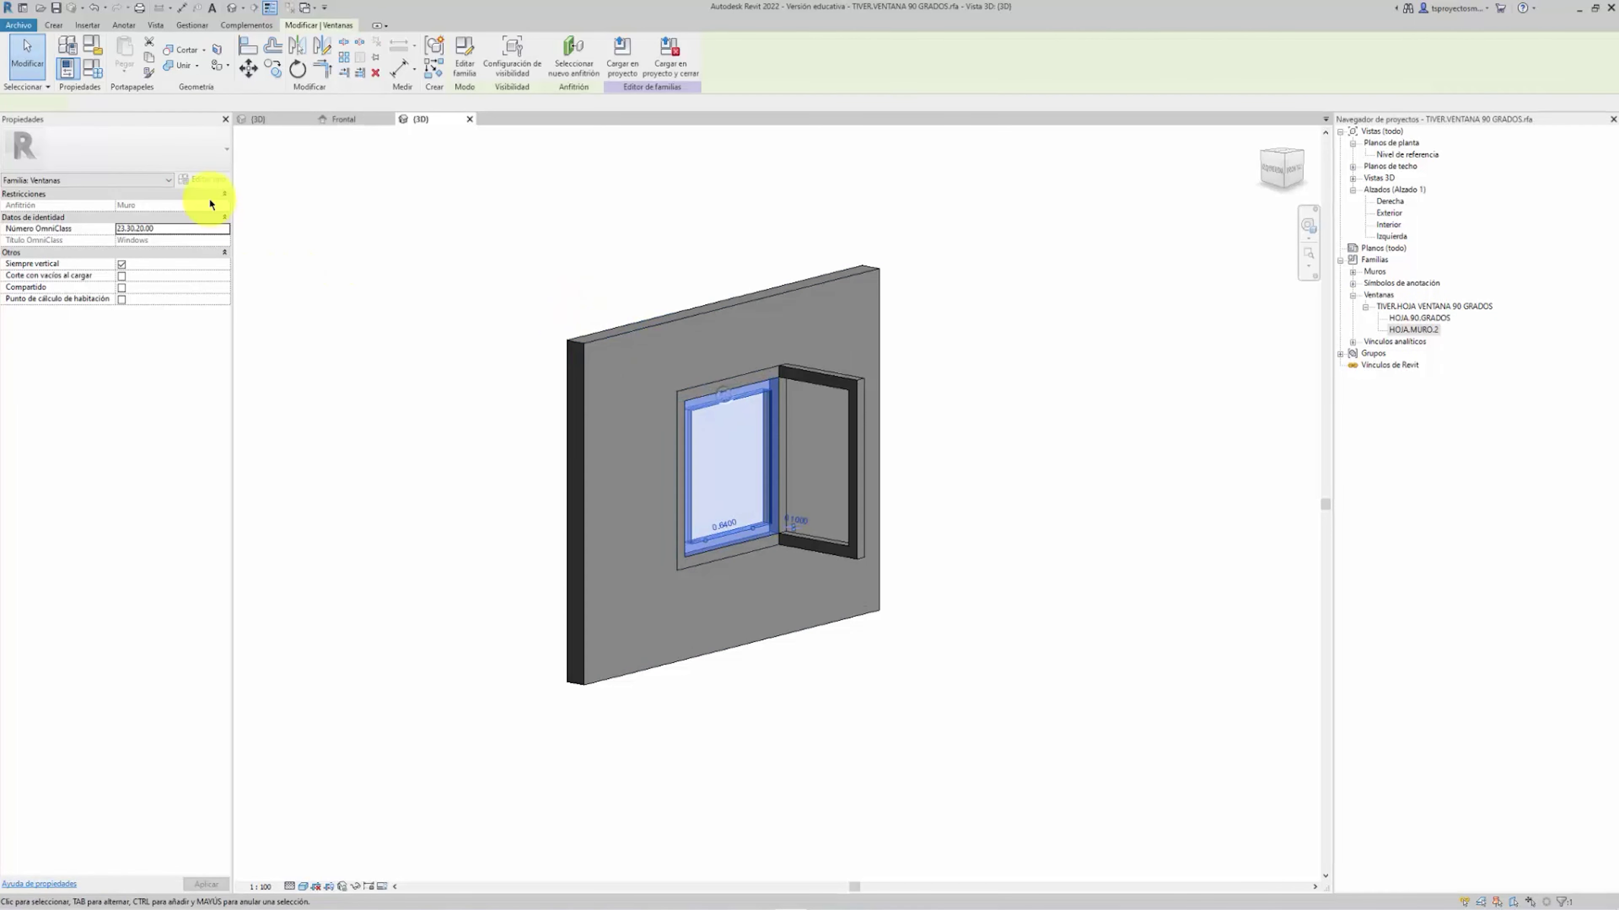
{"action": "left_click", "coordinate": [204, 182]}
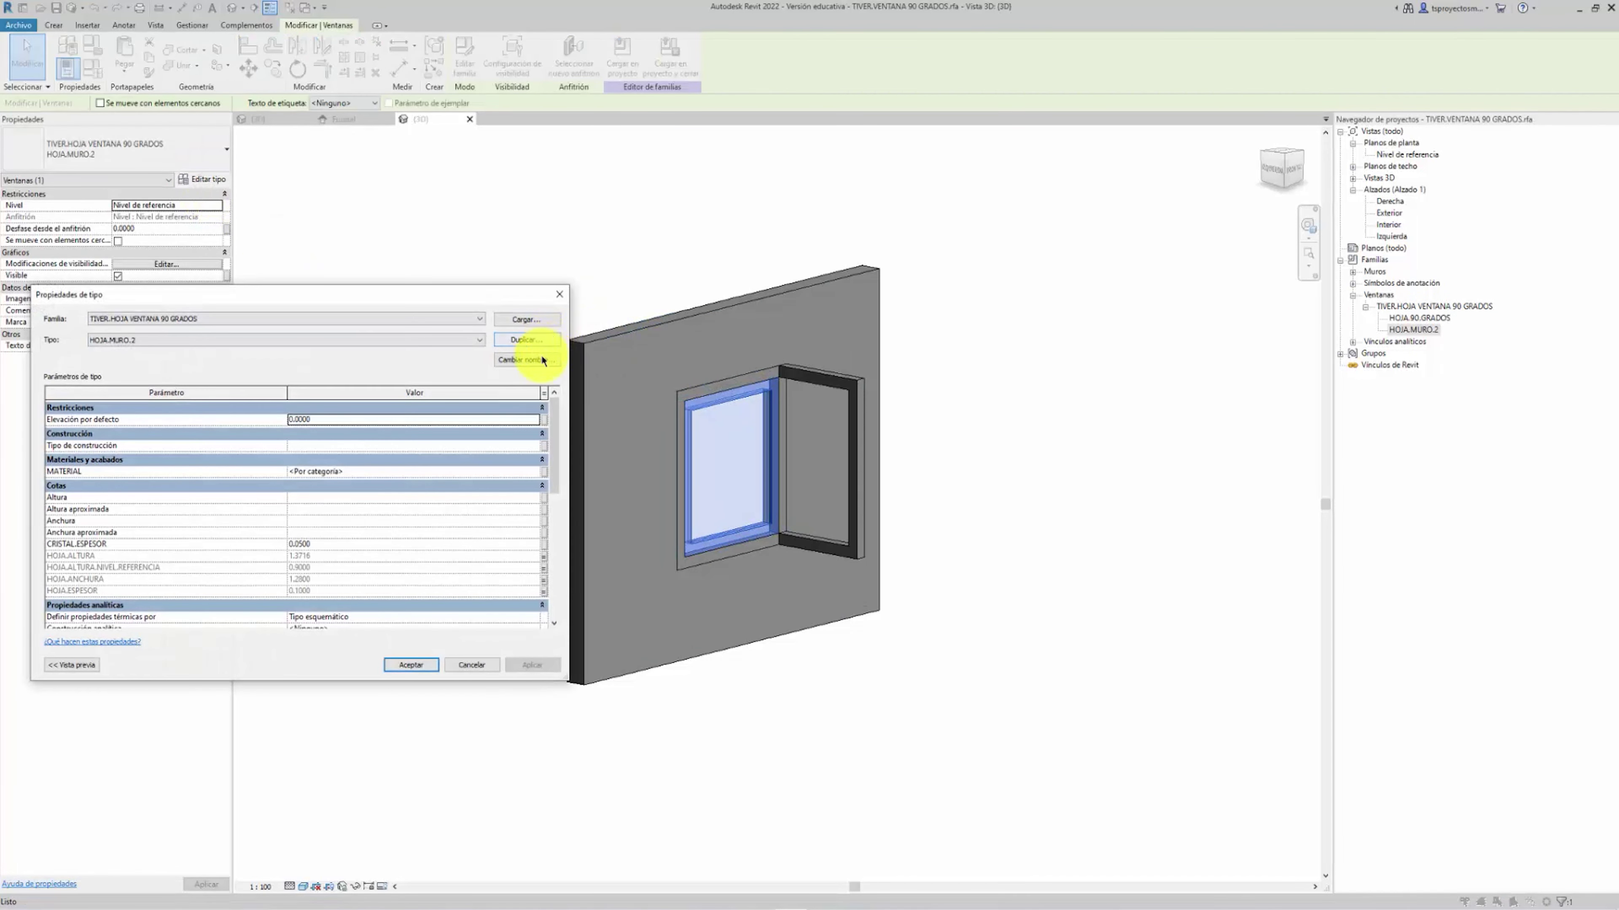
{"action": "left_click", "coordinate": [541, 361]}
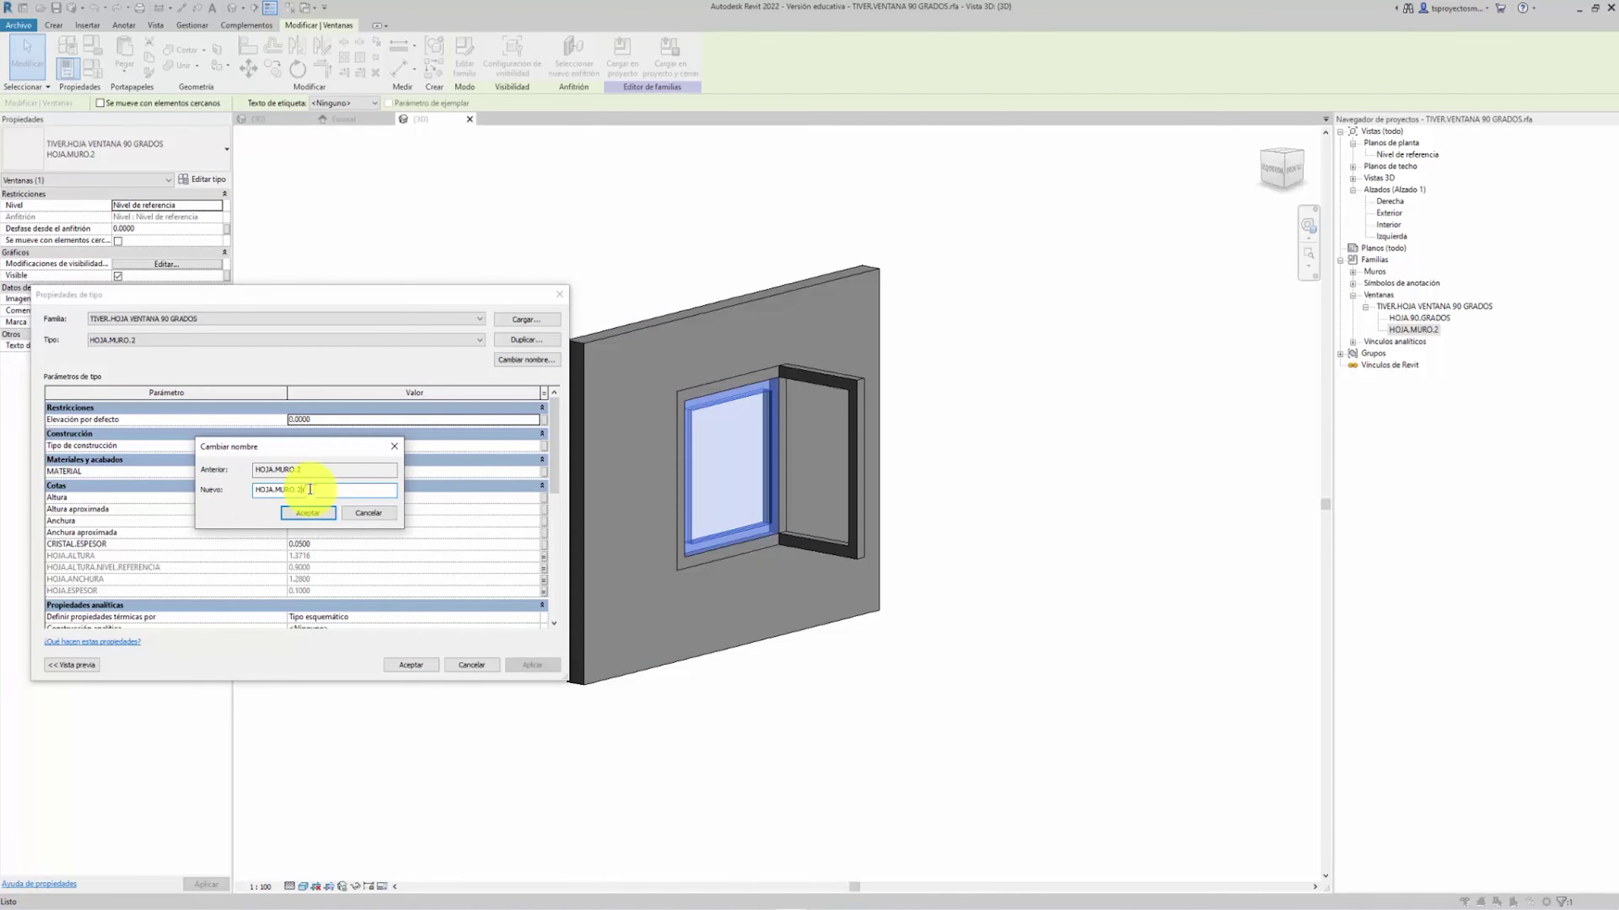
{"action": "left_click", "coordinate": [309, 513]}
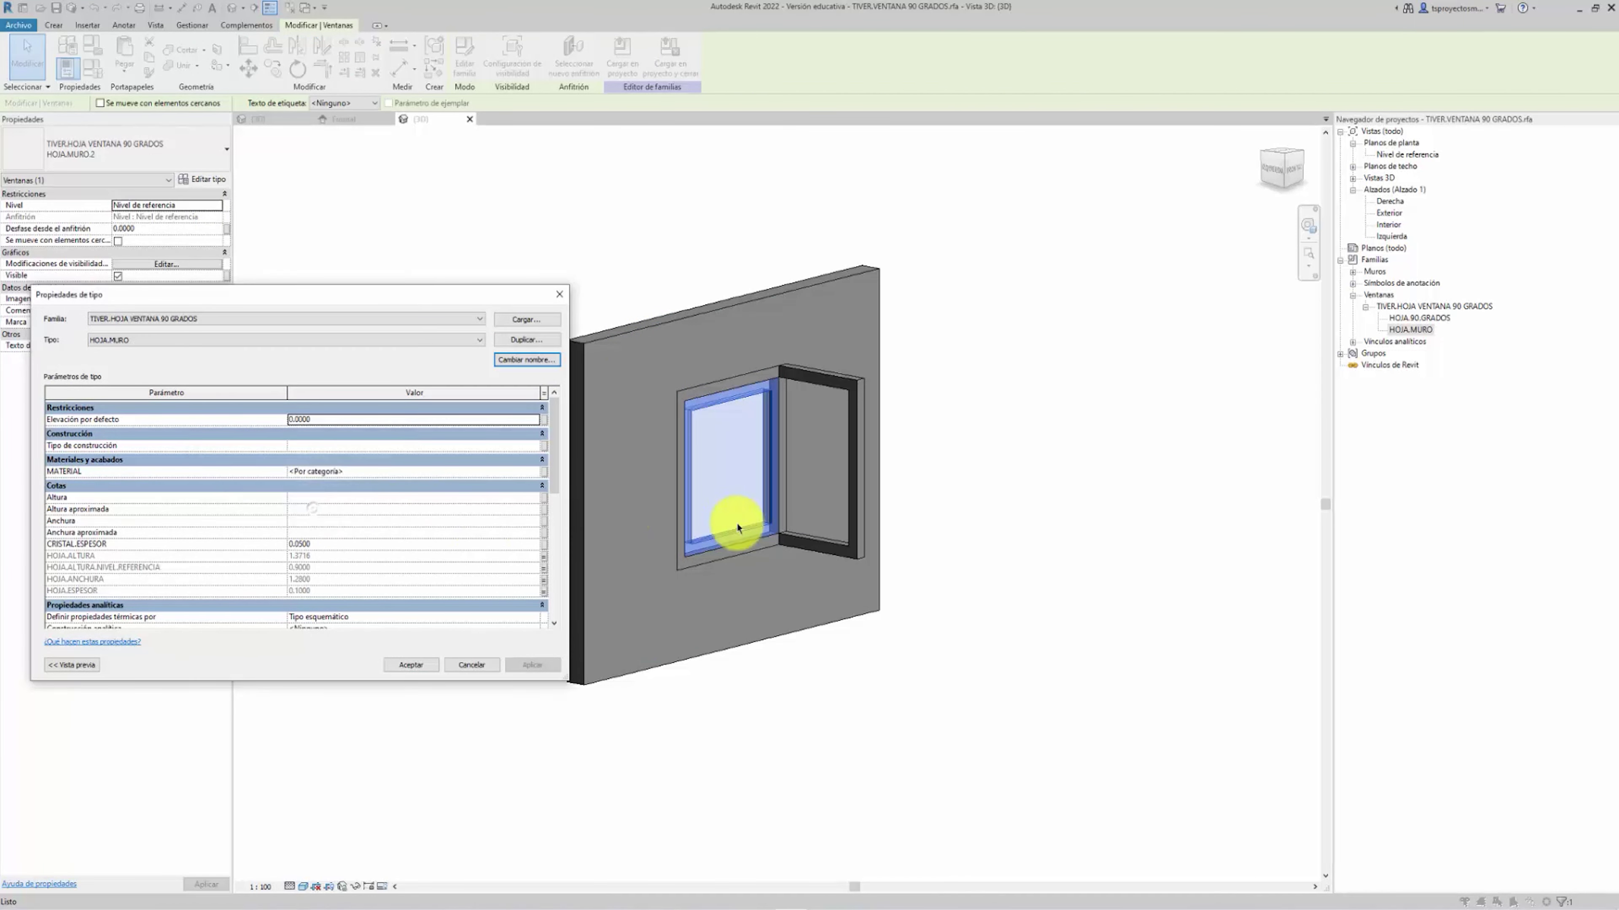
{"action": "left_click", "coordinate": [416, 666]}
{"action": "left_click", "coordinate": [899, 583]}
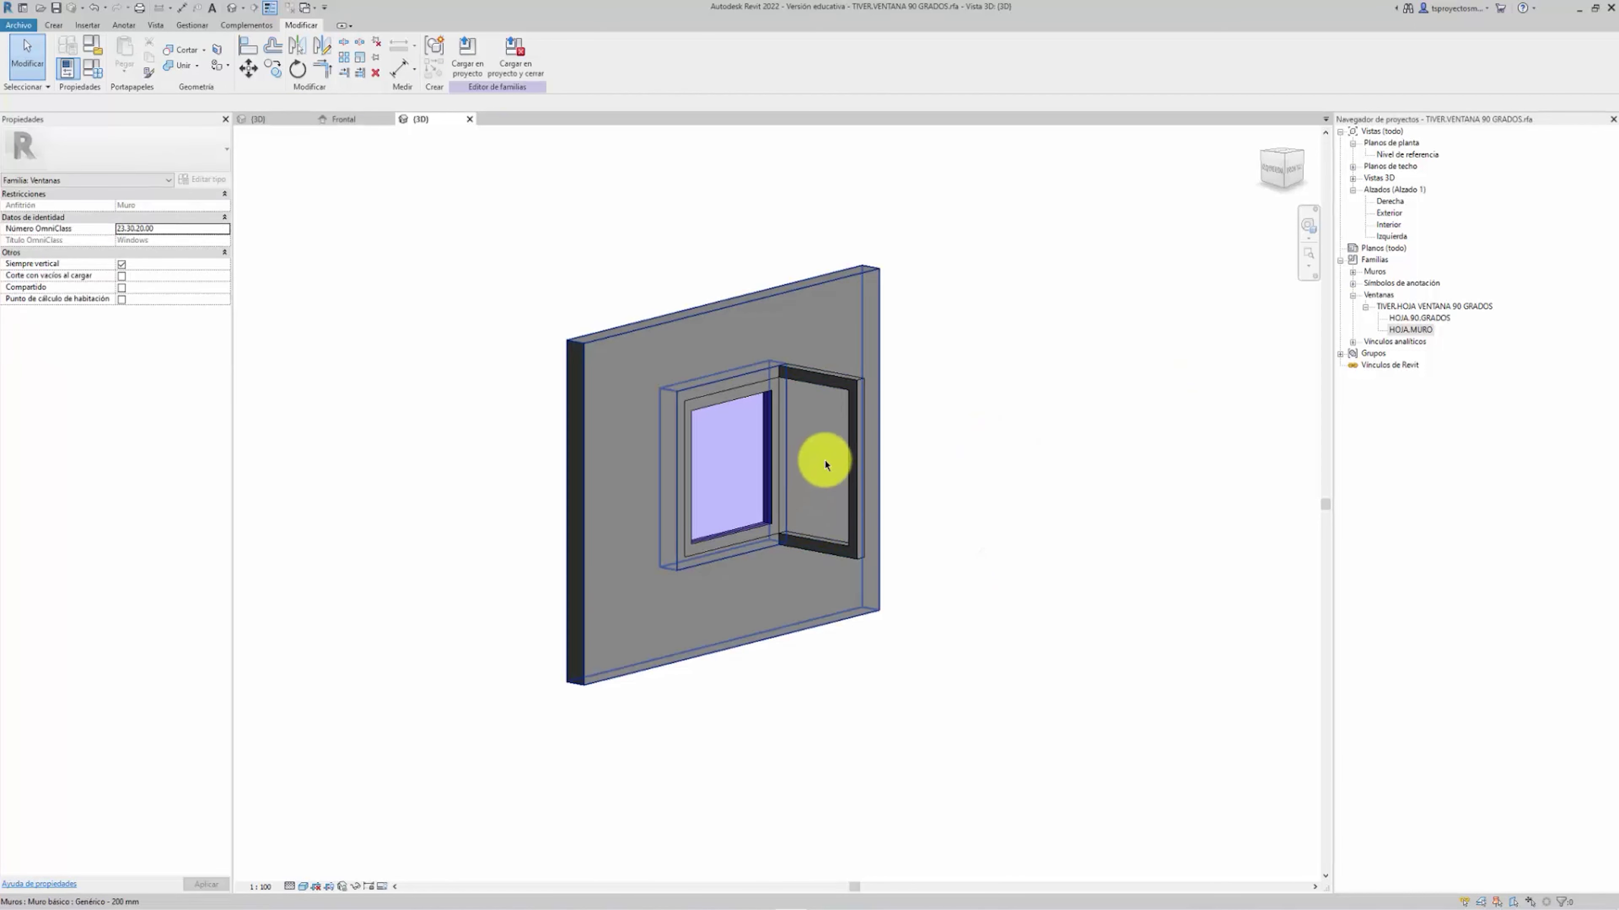
Confirm the HOJA.90.GRADOS type and load the sash into TIVER.VENTANA 90 GRADOS.rfa
{"action": "left_click", "coordinate": [341, 122]}
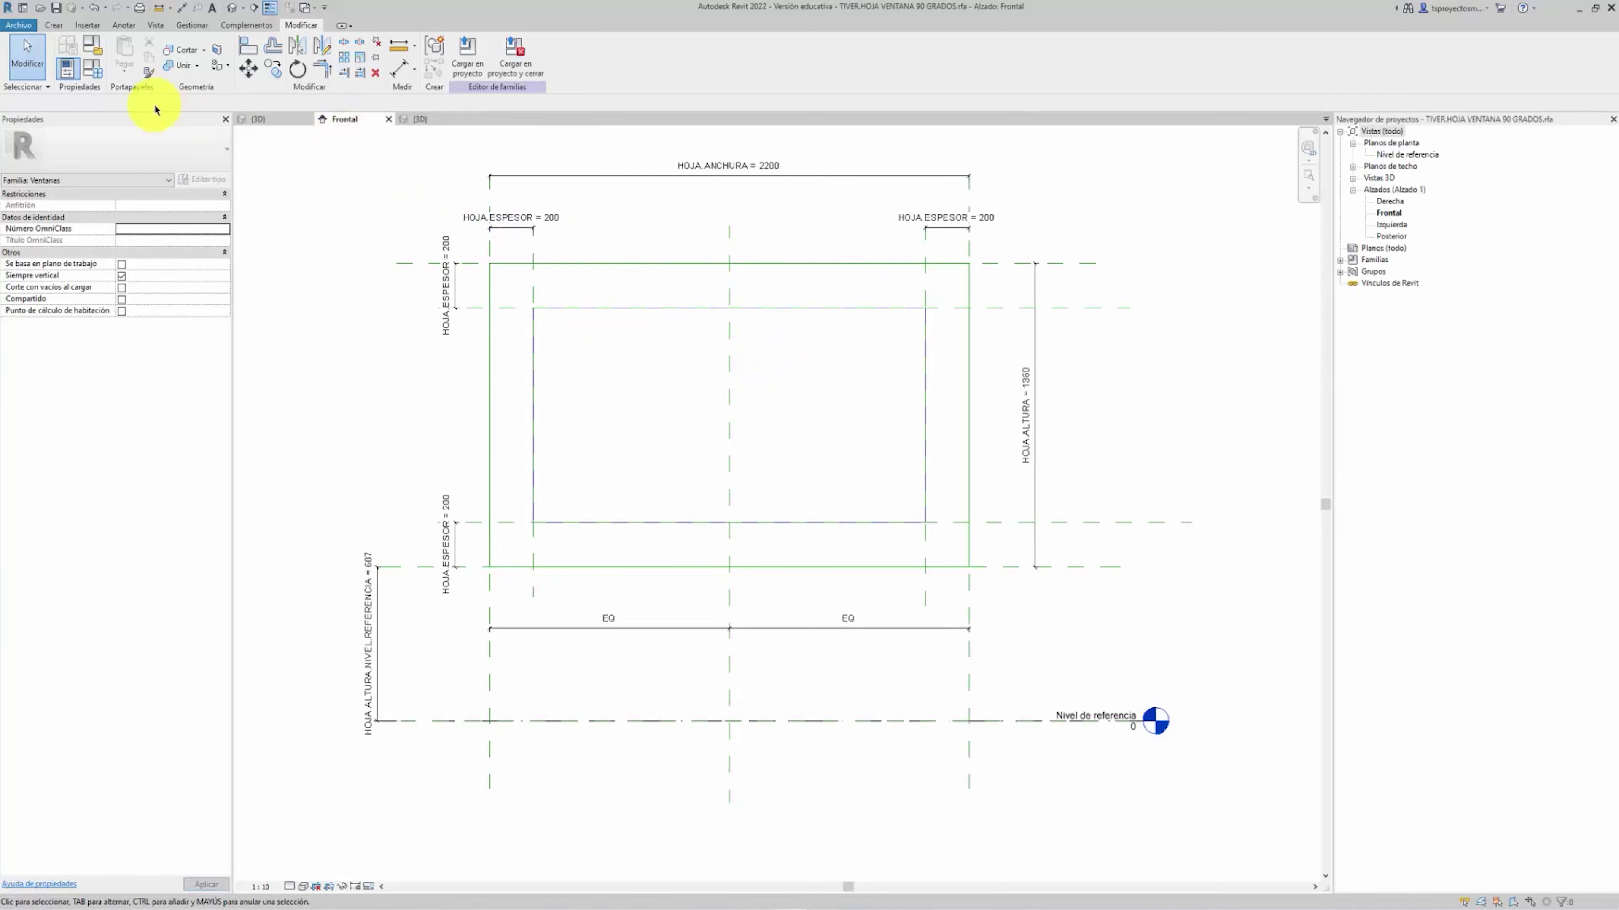
{"action": "left_click", "coordinate": [94, 48]}
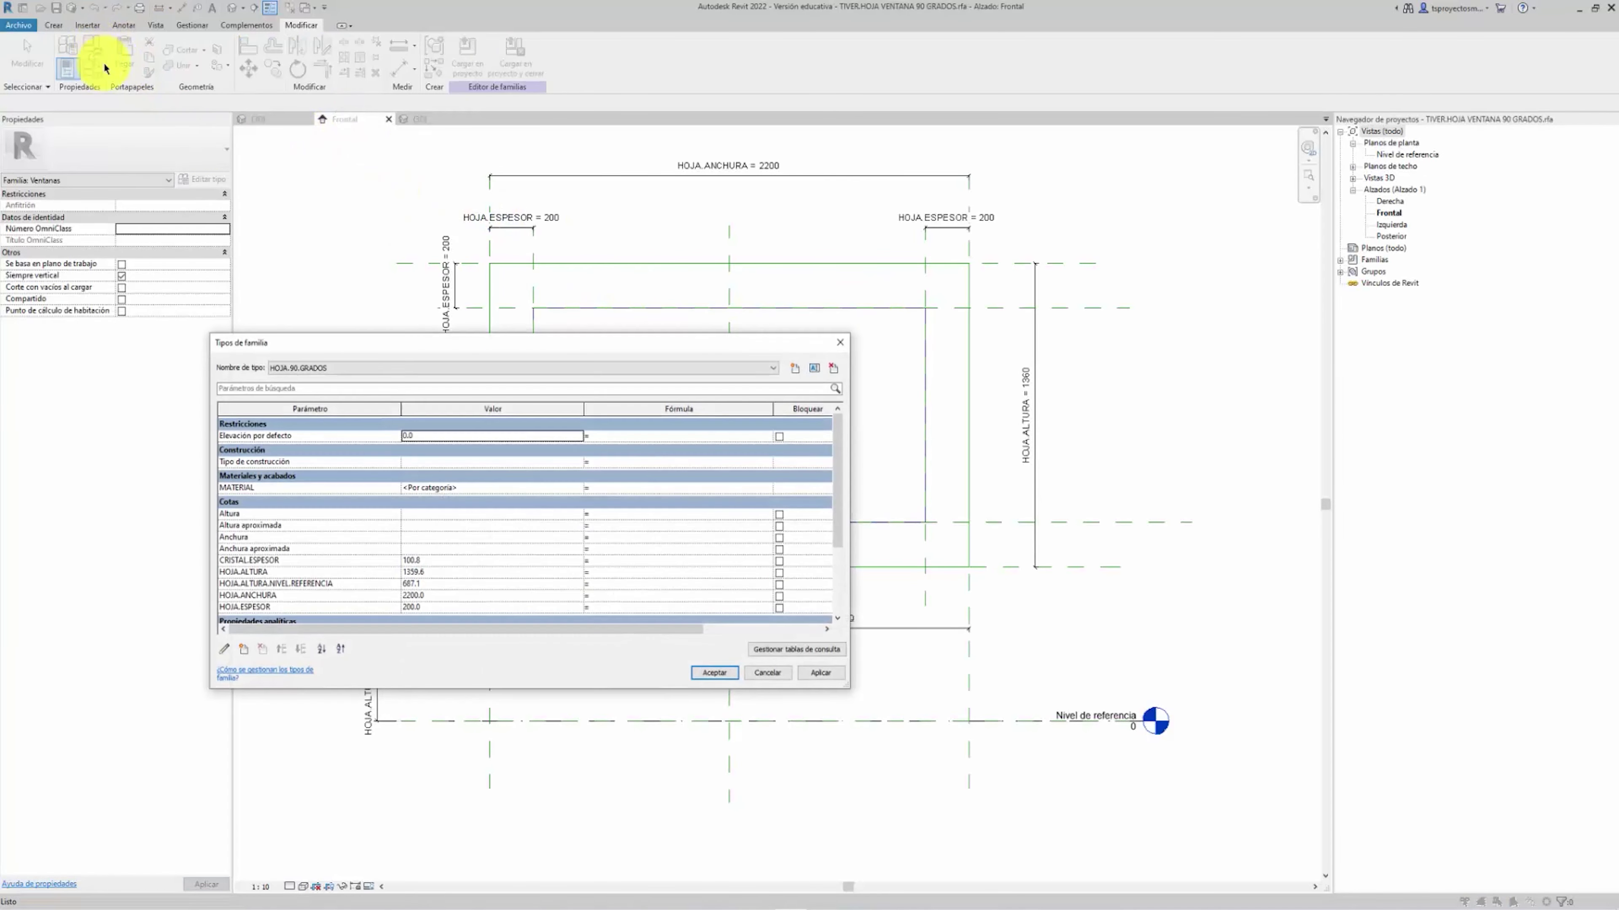
{"action": "left_click", "coordinate": [290, 368]}
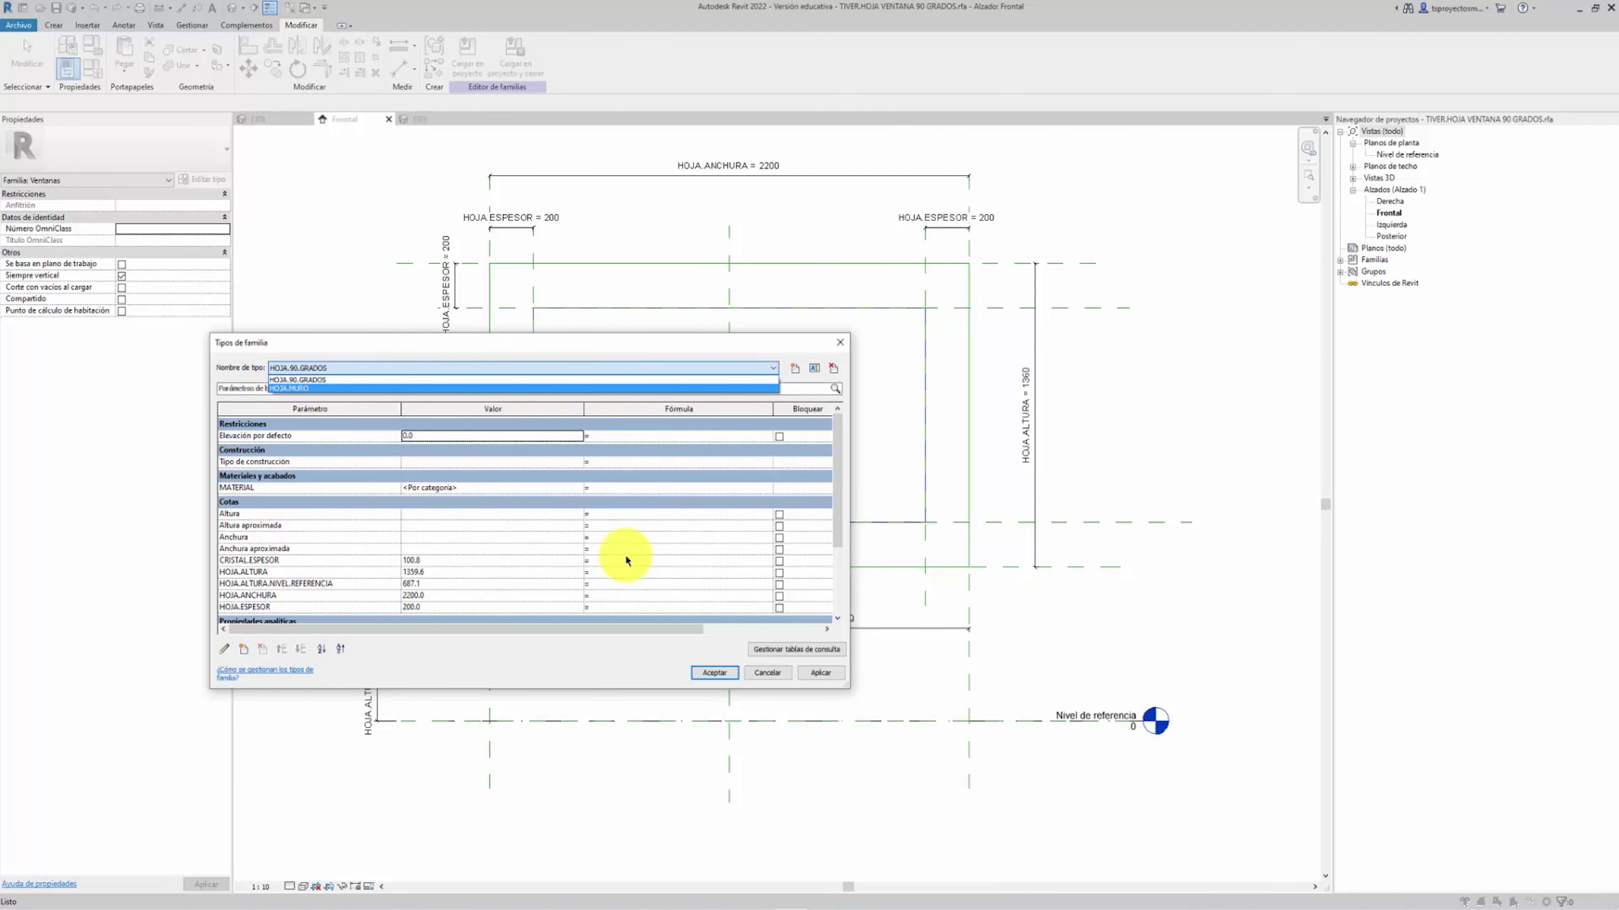
{"action": "left_click", "coordinate": [717, 679]}
{"action": "left_click", "coordinate": [710, 672]}
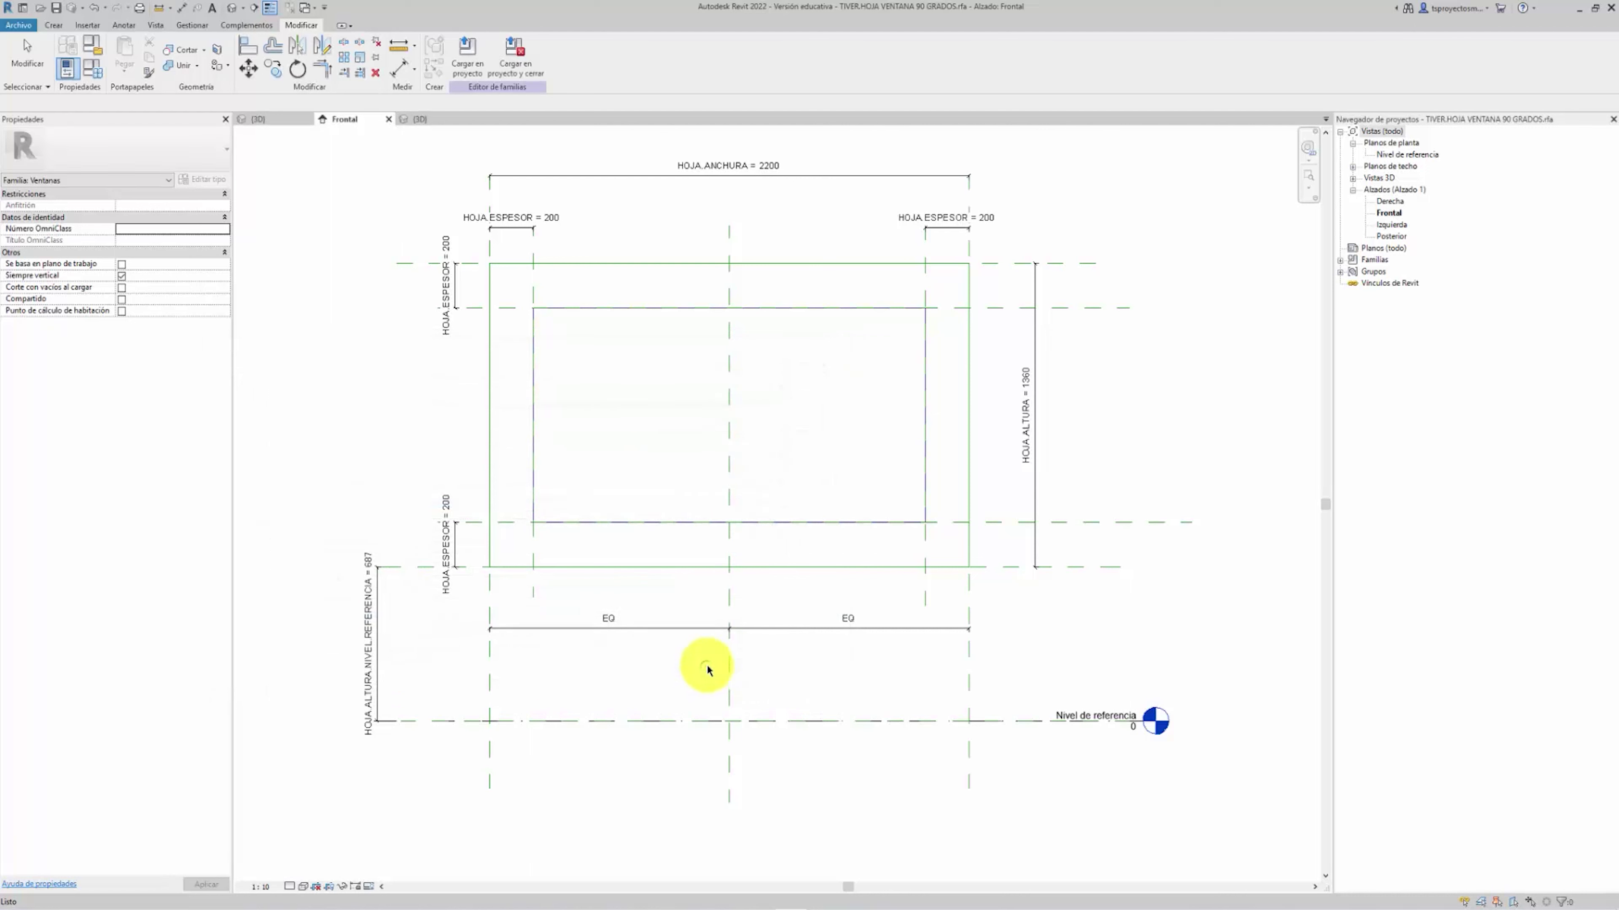
{"action": "left_click", "coordinate": [467, 58]}
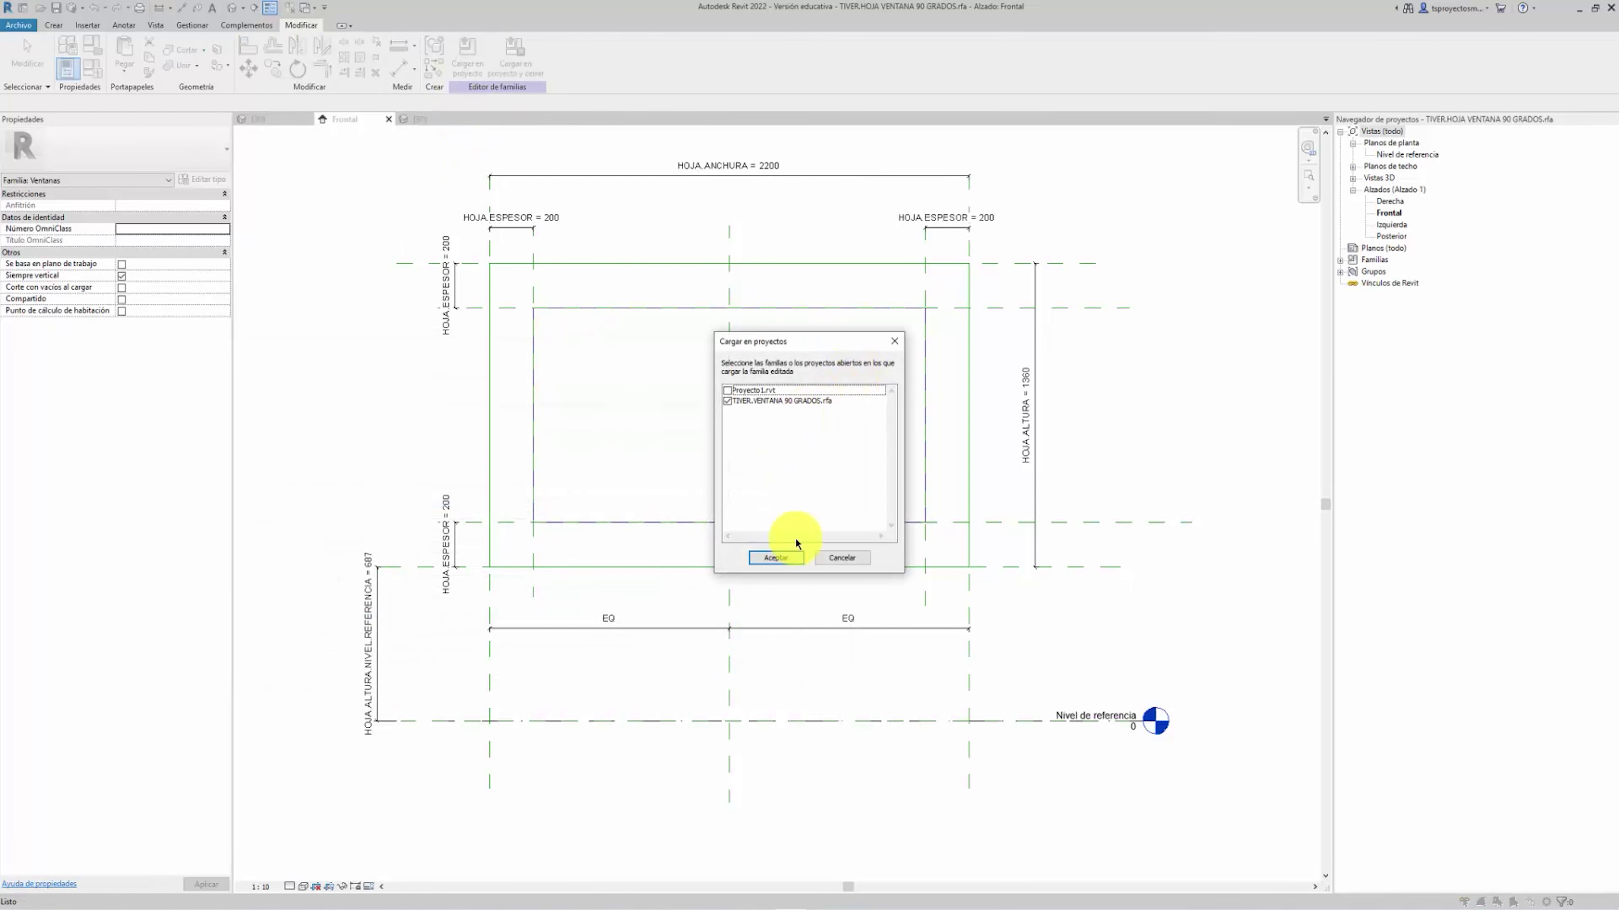
{"action": "left_click", "coordinate": [789, 558]}
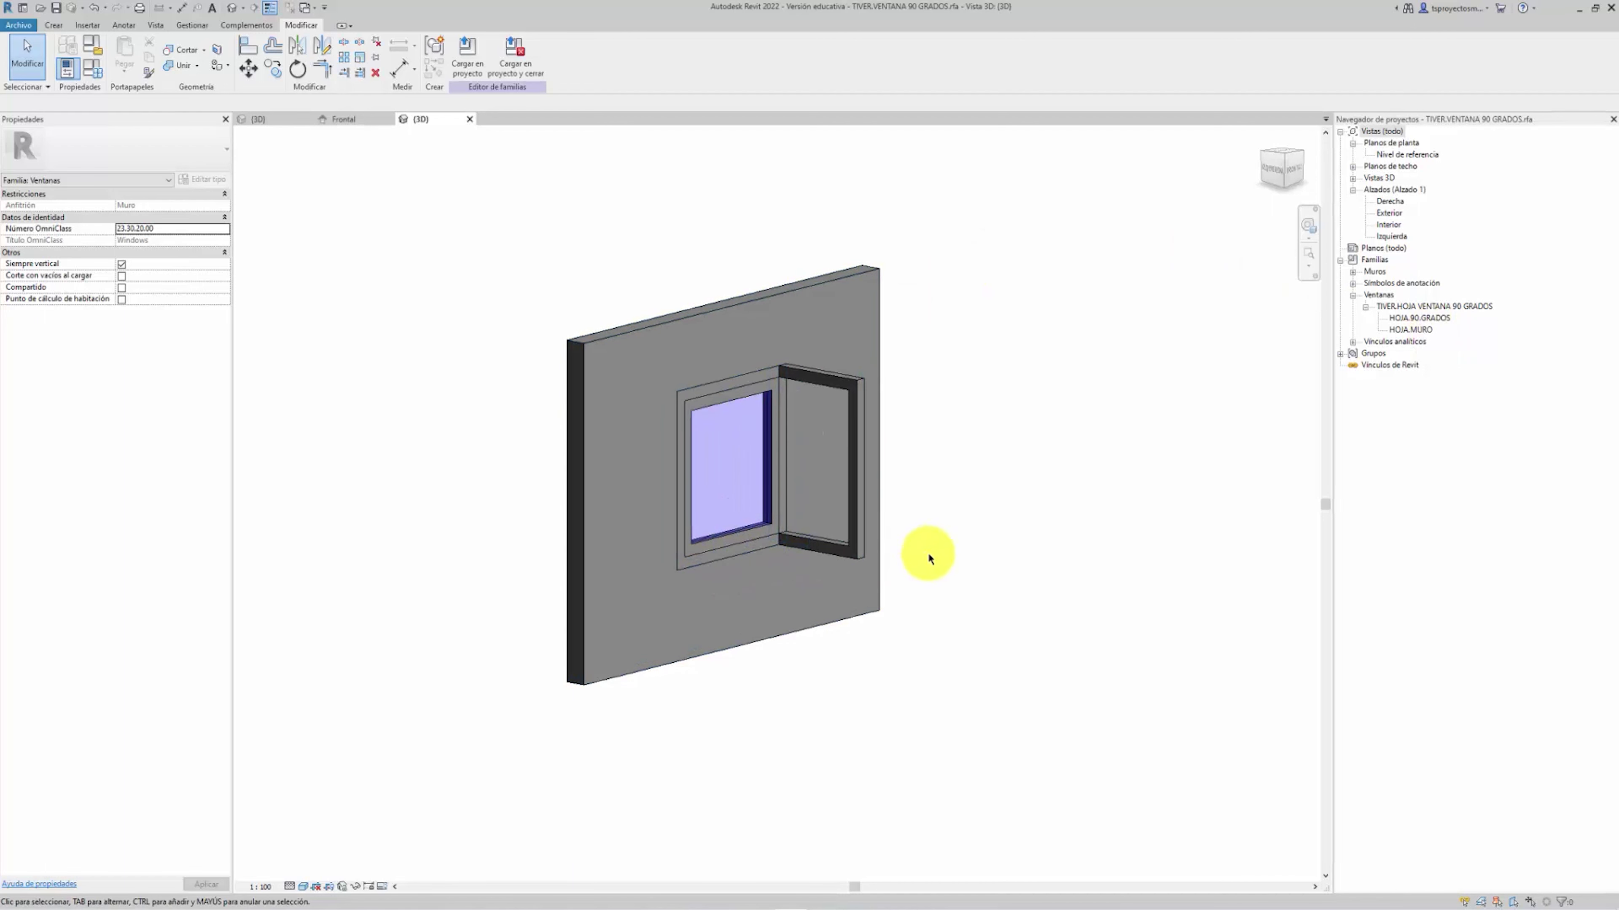
Place a HOJA.90.GRADOS sash instance beside the wall
{"action": "left_click", "coordinate": [1427, 318]}
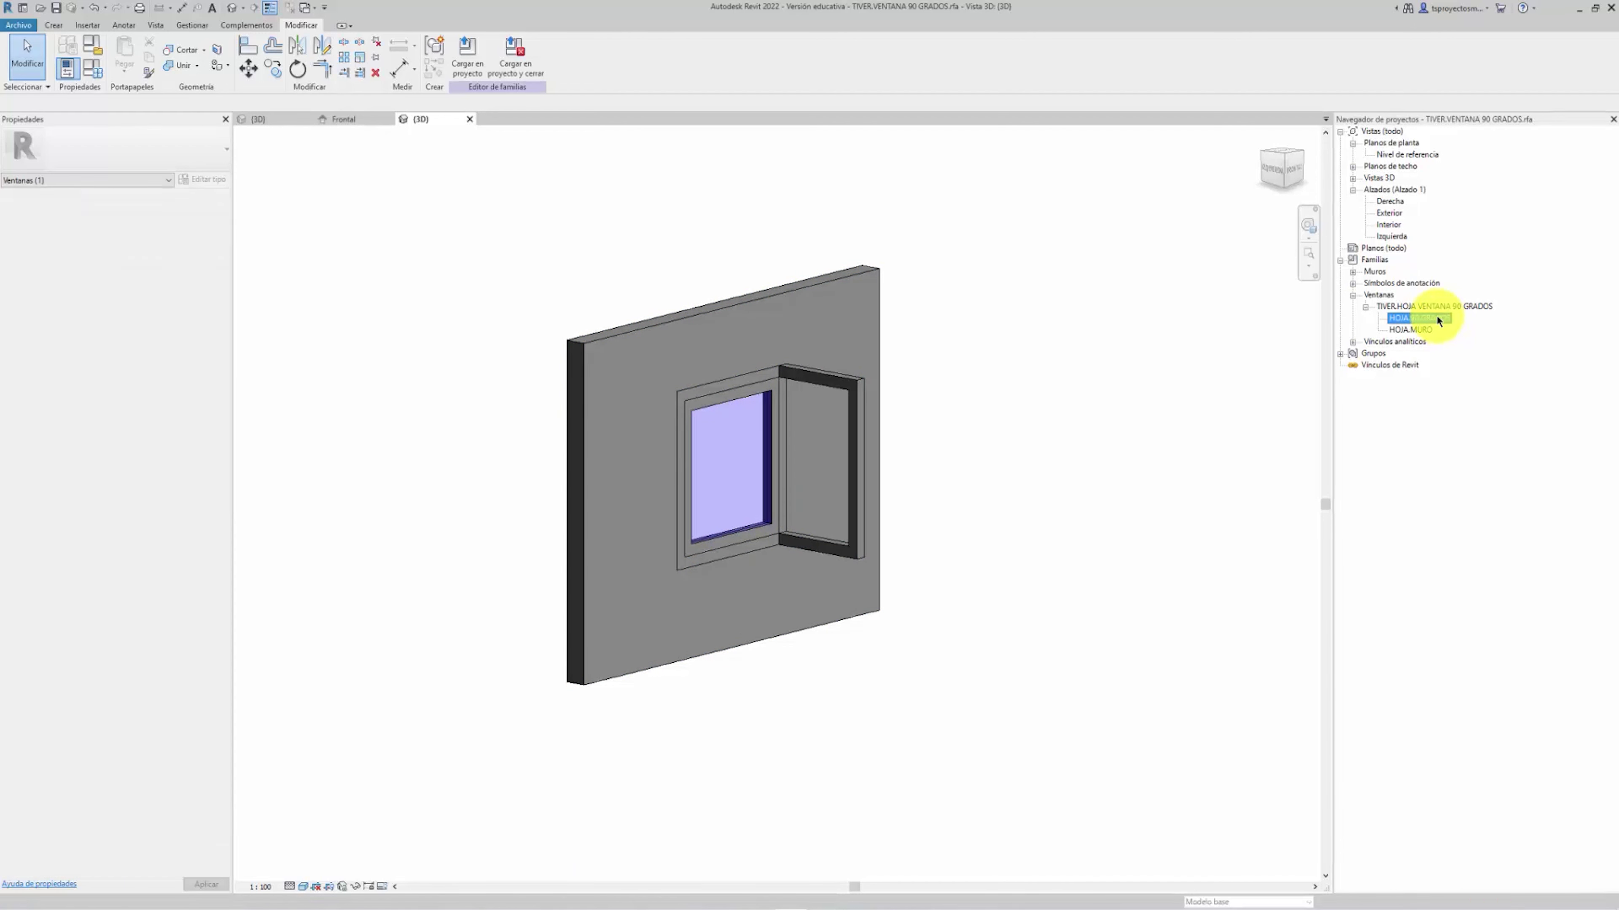
{"action": "left_click_drag", "start_coordinate": [1436, 325], "coordinate": [988, 449]}
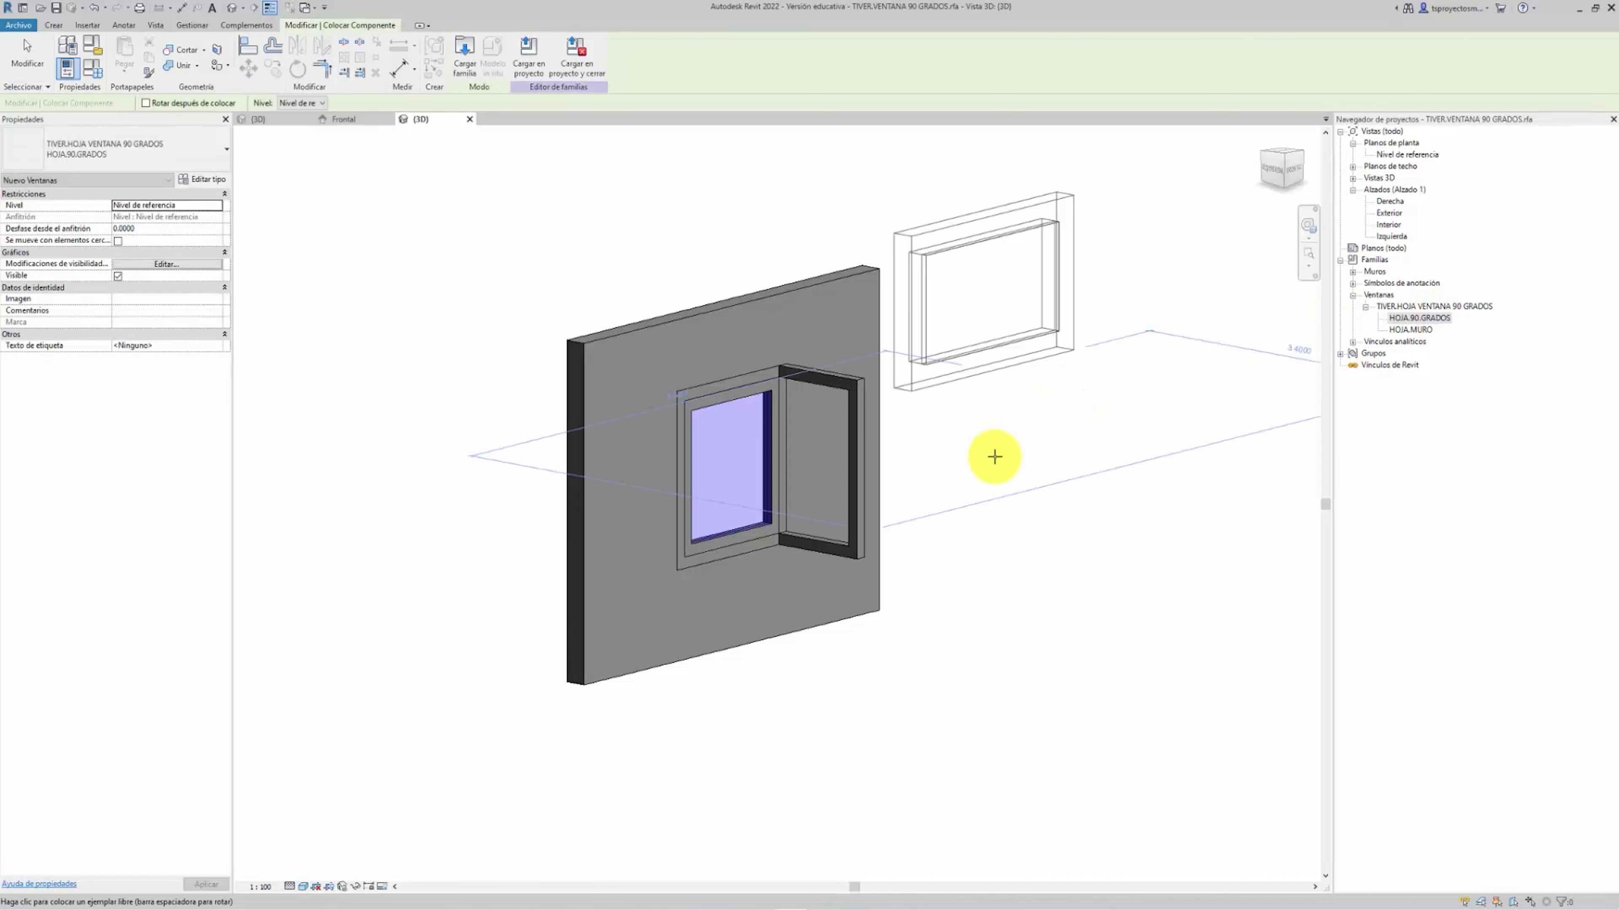
{"action": "left_click", "coordinate": [1029, 604]}
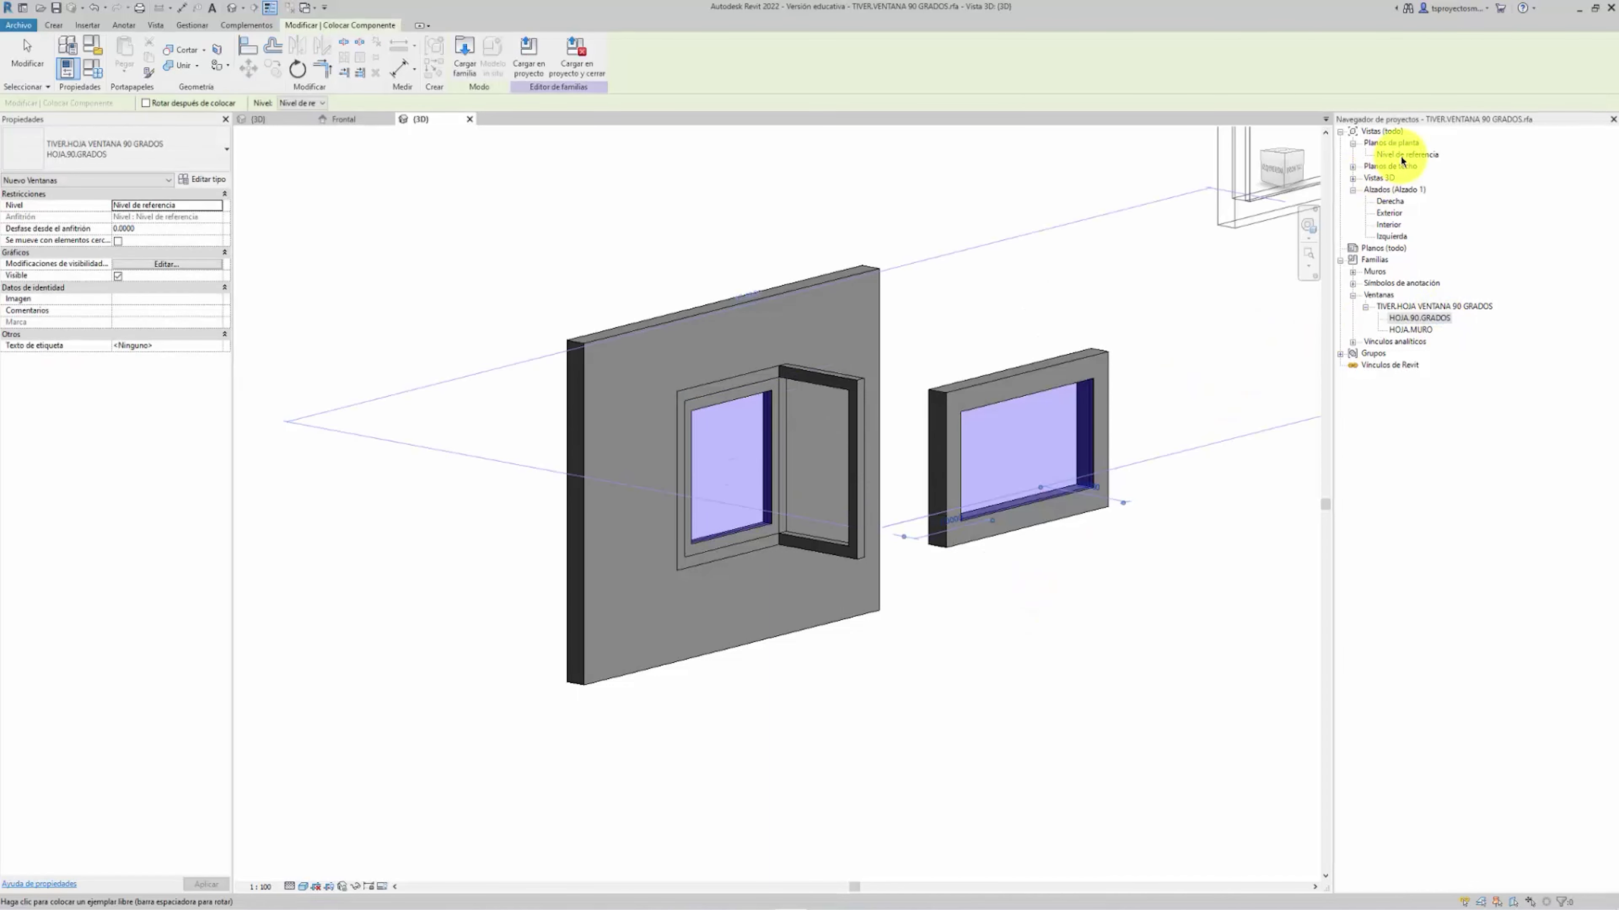
{"action": "double_click", "coordinate": [1400, 160]}
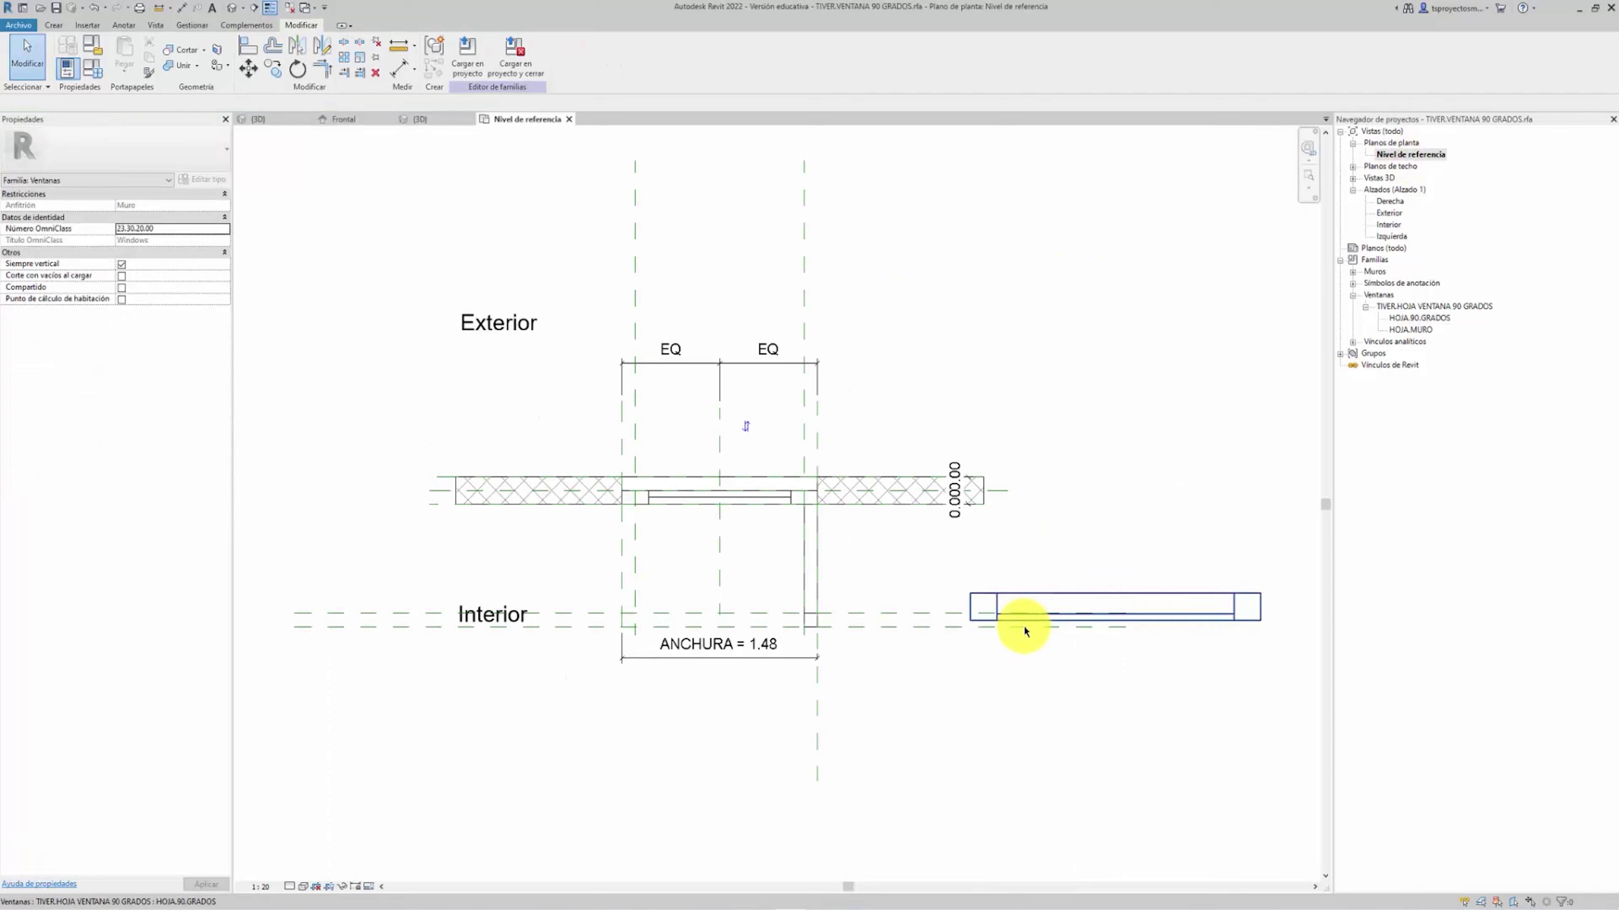
{"action": "scroll", "coordinate": [1051, 574], "scroll_direction": "down", "scroll_amount": 2}
{"action": "middle_click_drag", "start_coordinate": [940, 531], "coordinate": [834, 484]}
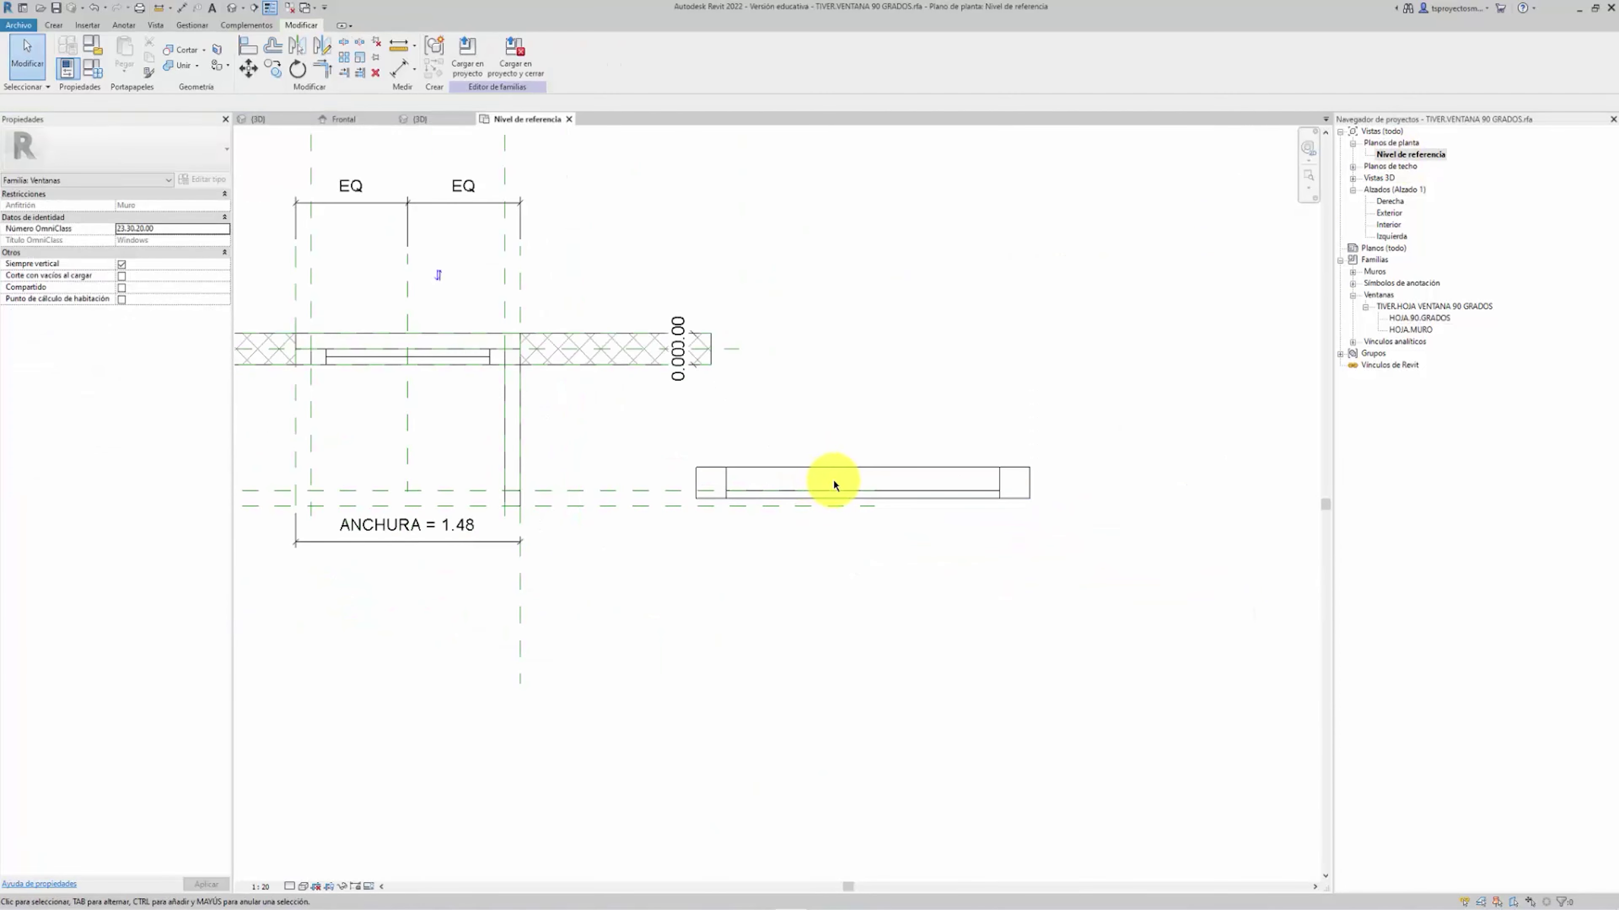
In the Nivel de referencia plan, rotate the placed sash 90° with RO
{"action": "left_click", "coordinate": [831, 468]}
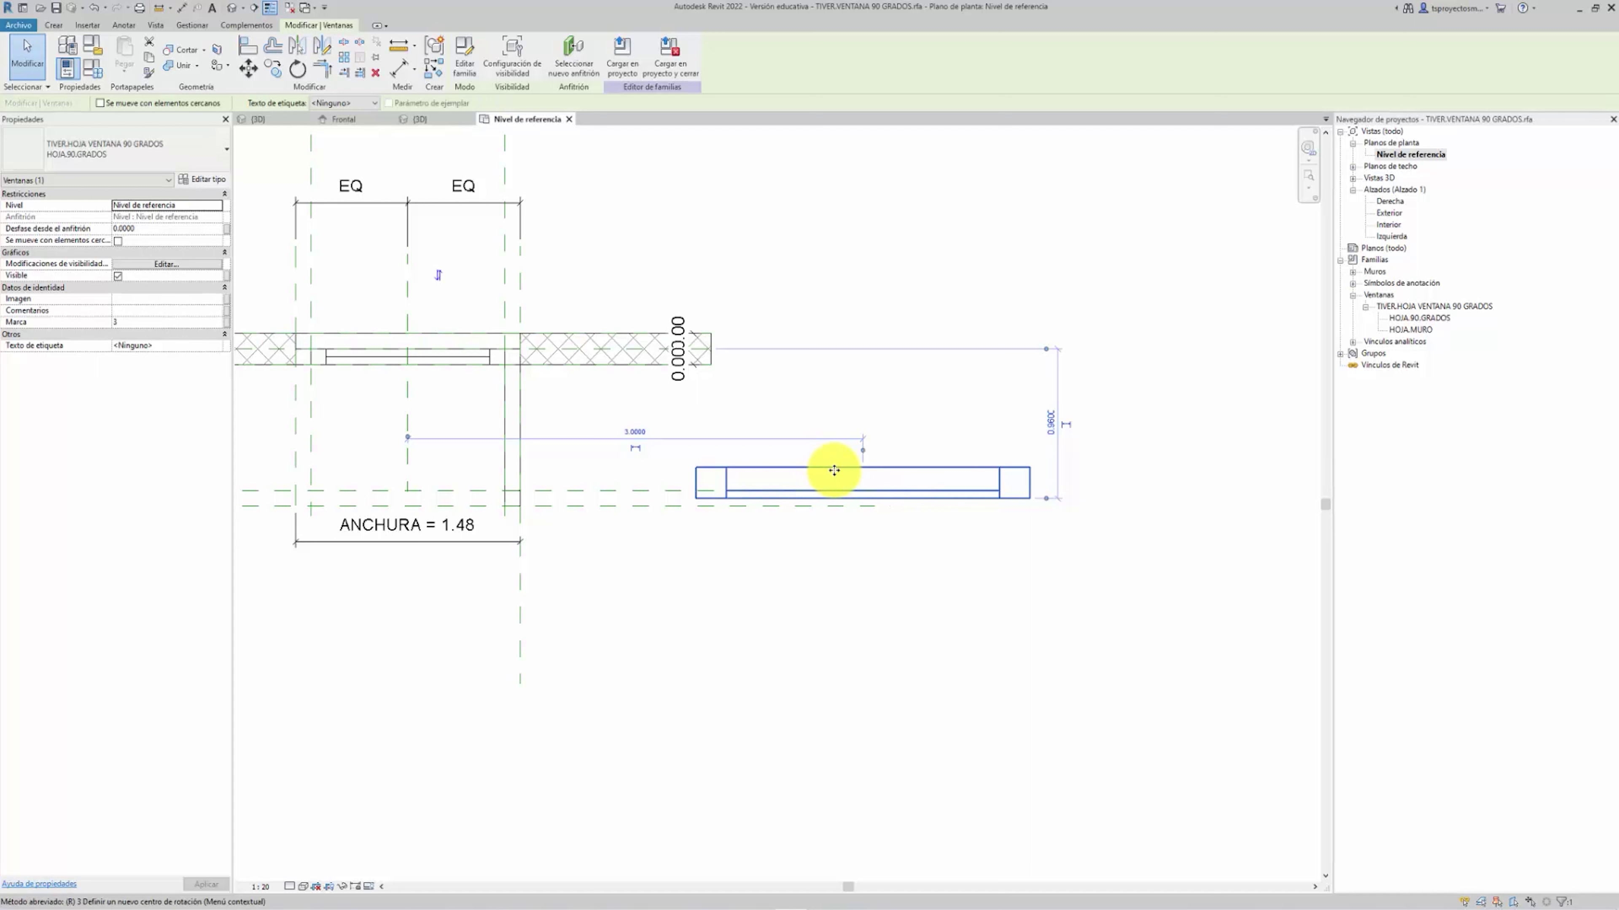
{"action": "key", "text": "r"}
{"action": "key", "text": "o"}
{"action": "left_click", "coordinate": [856, 296]}
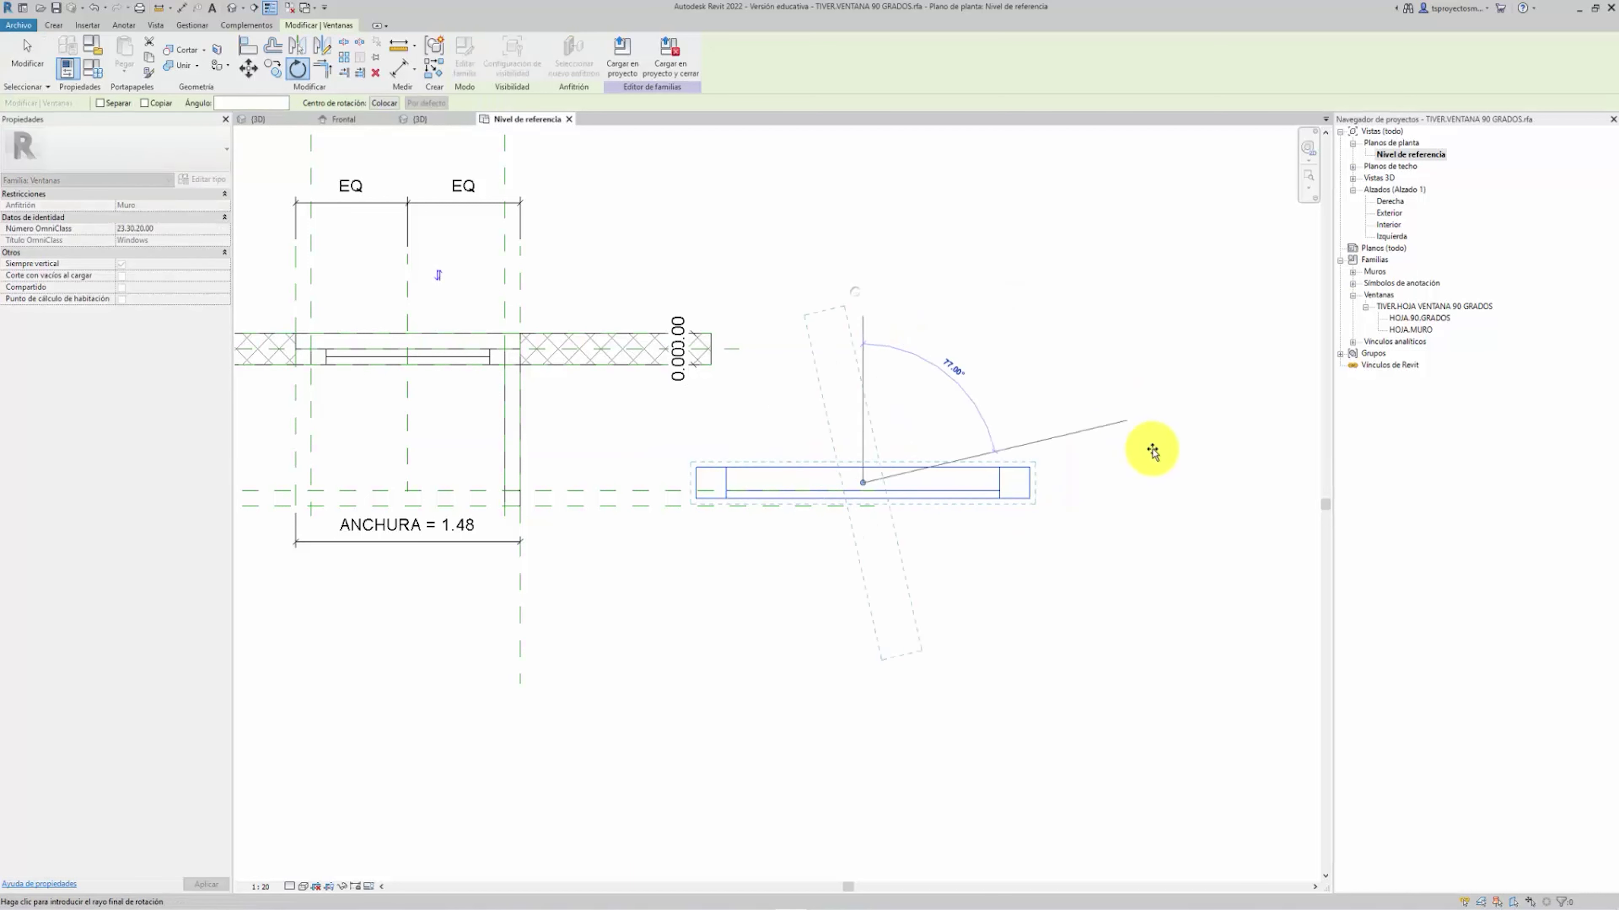
{"action": "left_click", "coordinate": [1168, 489]}
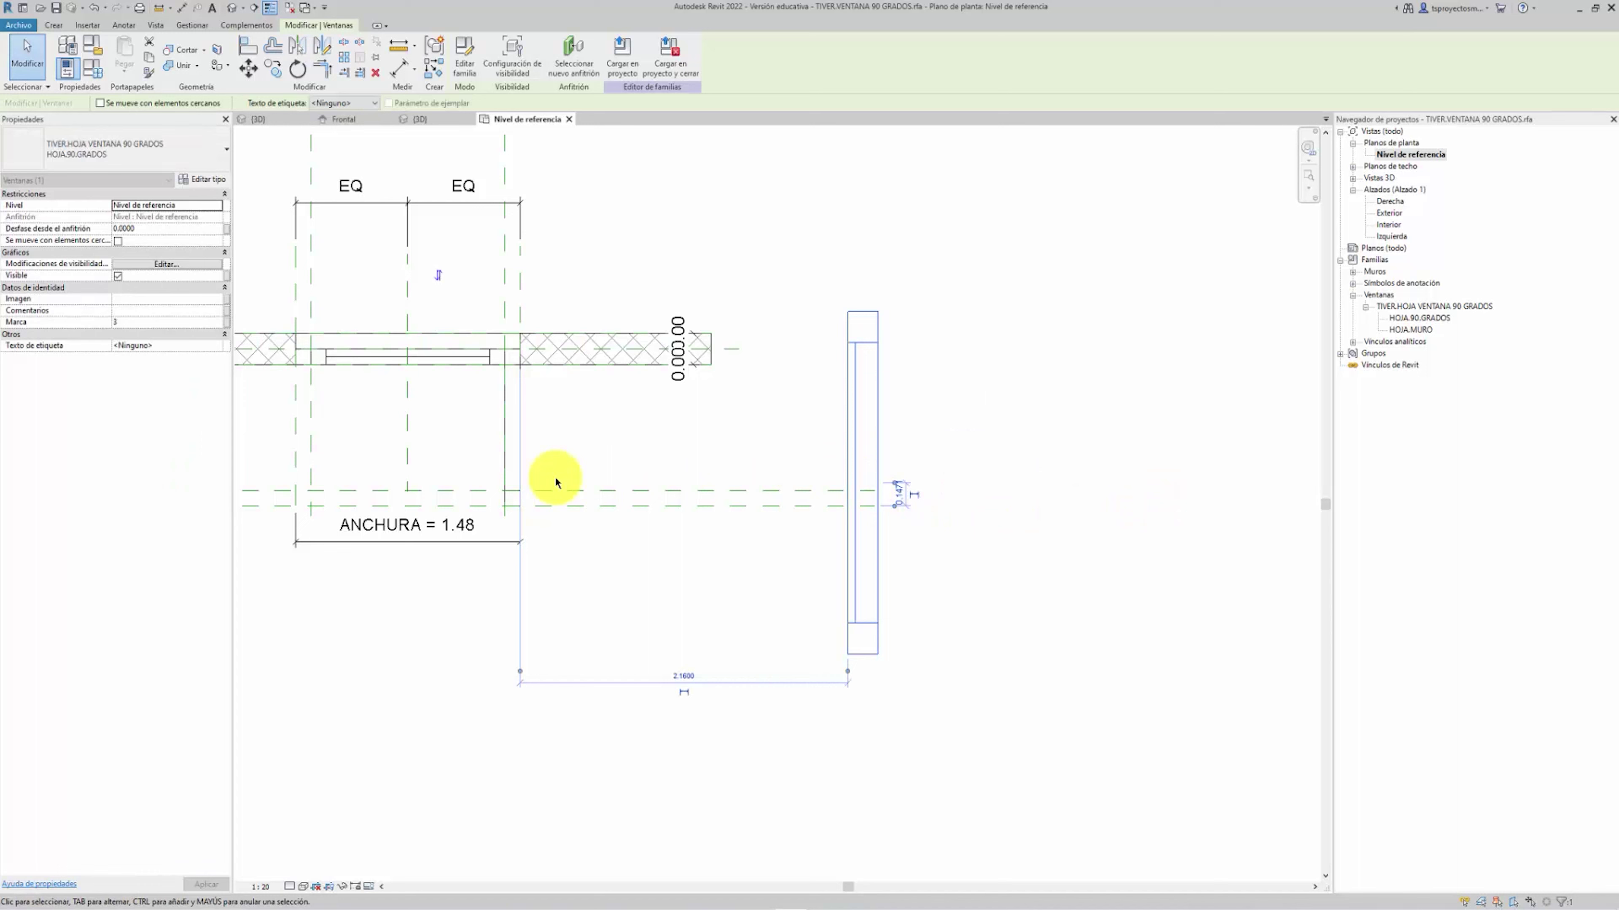
{"action": "scroll", "coordinate": [665, 455], "scroll_direction": "down", "scroll_amount": 1}
{"action": "middle_click_drag", "start_coordinate": [690, 452], "coordinate": [893, 471]}
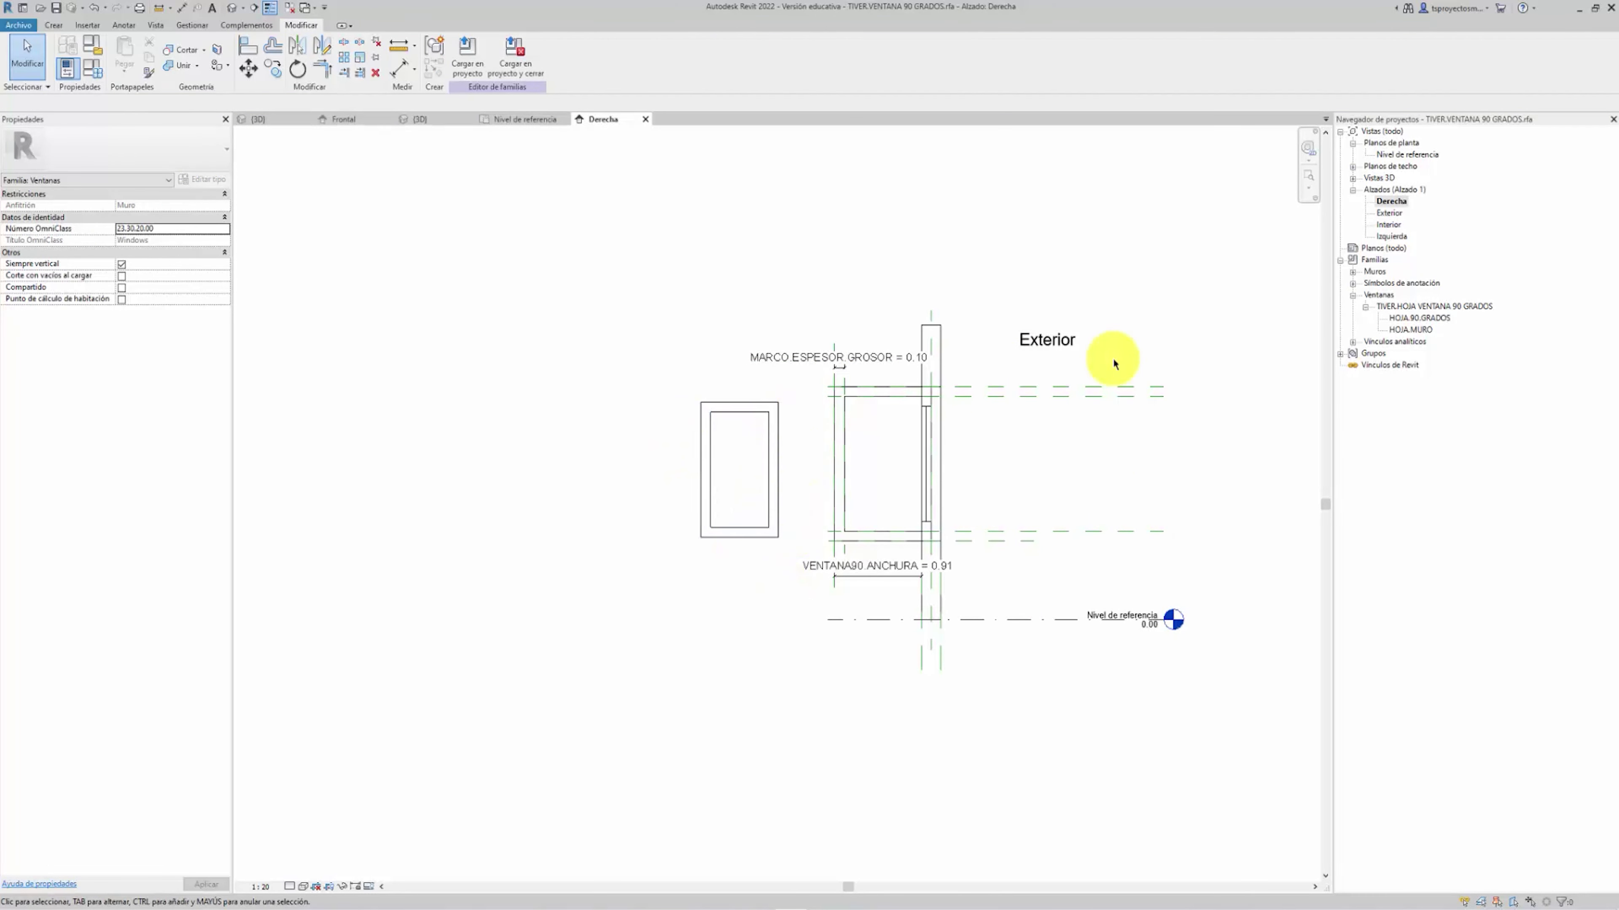
Move the rotated sash beside the opening and align-lock it to the opening's side
{"action": "double_click", "coordinate": [1385, 156]}
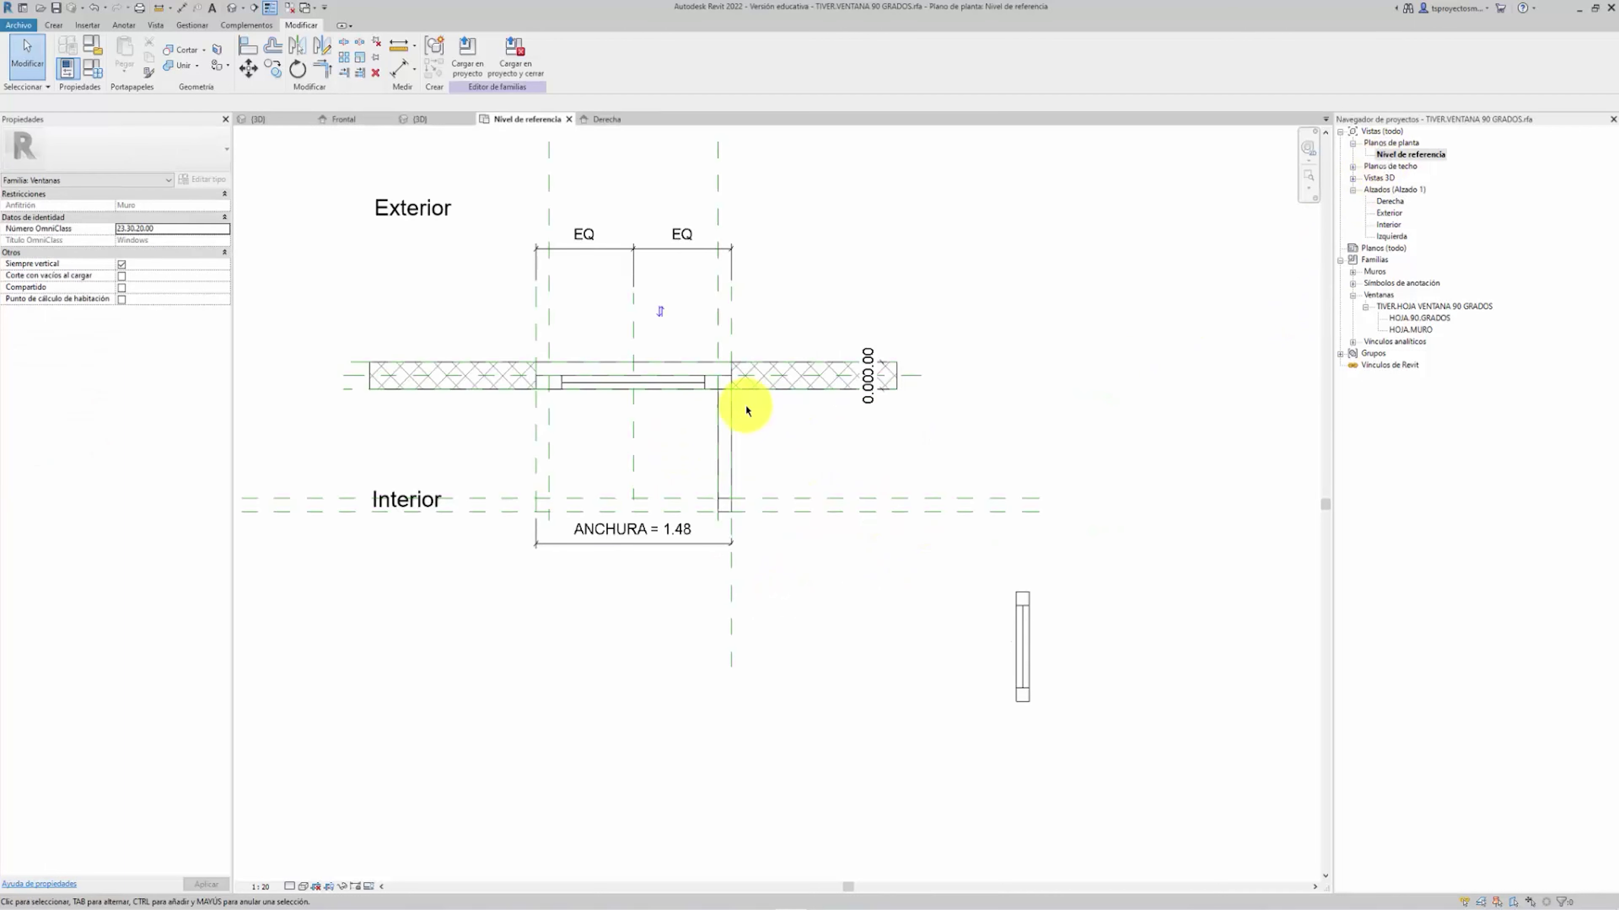
{"action": "left_click_drag", "start_coordinate": [1018, 628], "coordinate": [774, 486]}
{"action": "left_click", "coordinate": [810, 465]}
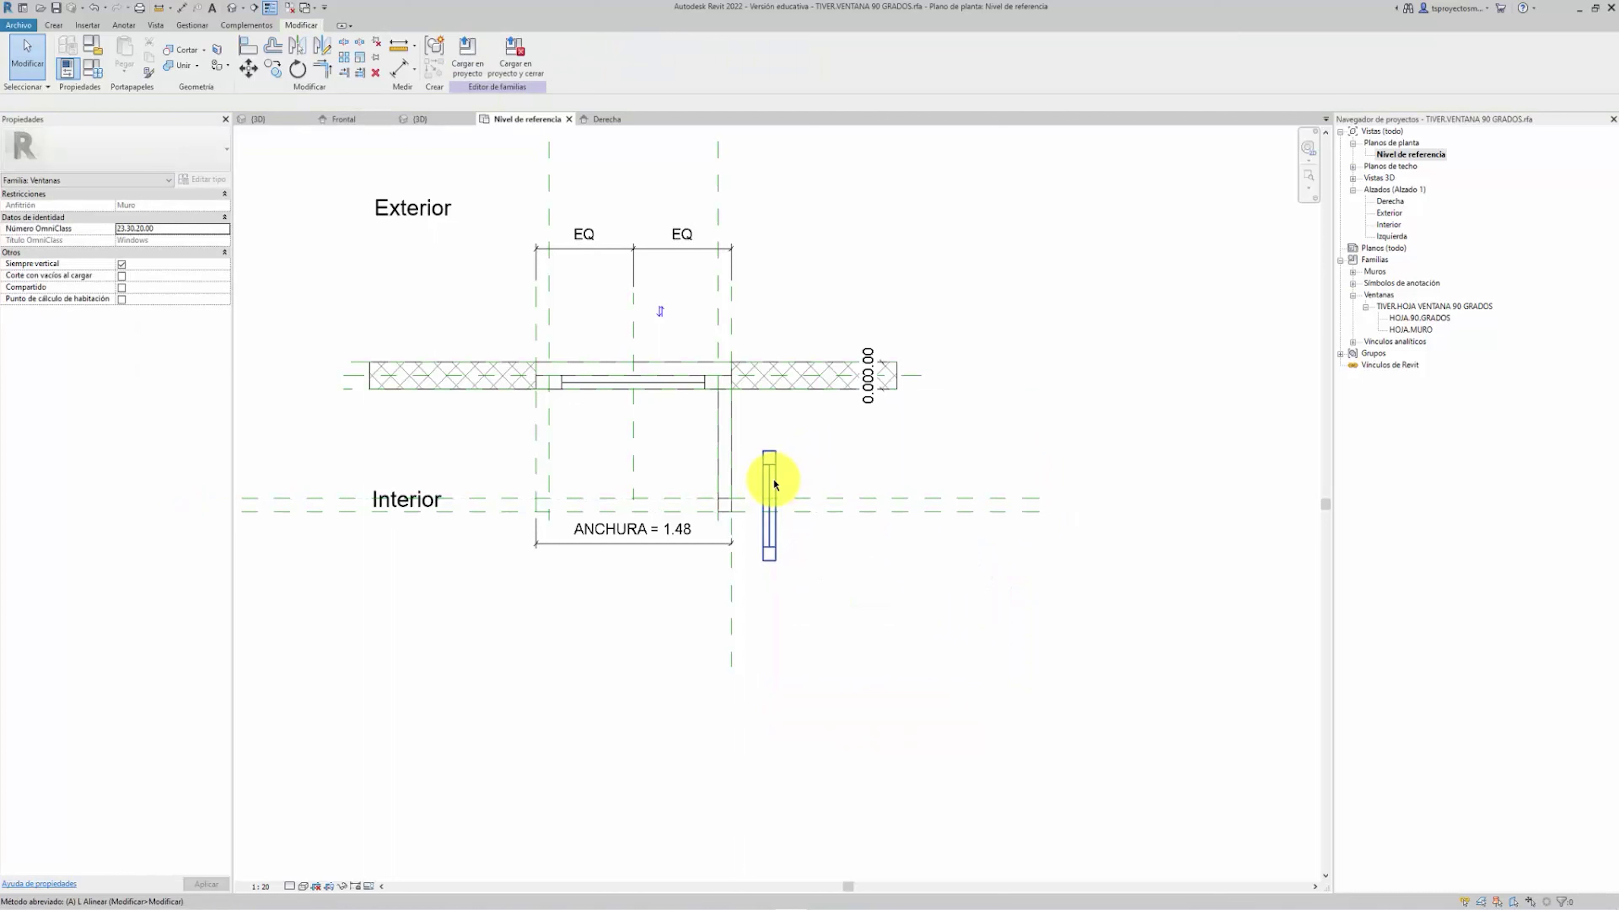
{"action": "key", "text": "a"}
{"action": "key", "text": "l"}
{"action": "left_click", "coordinate": [718, 526]}
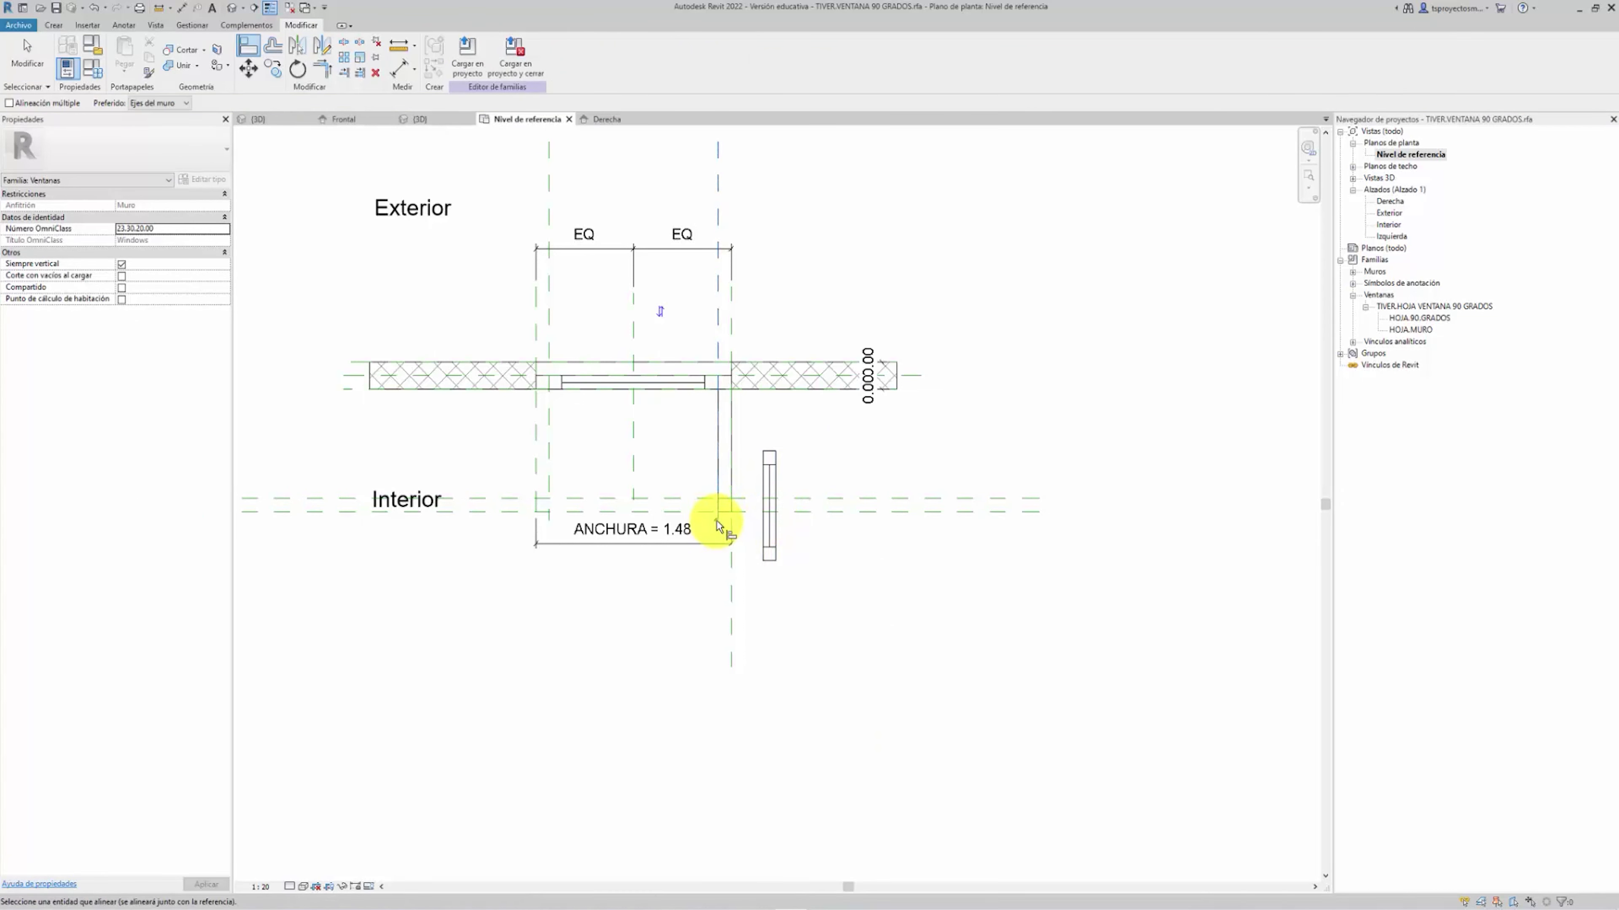
{"action": "left_click", "coordinate": [763, 483]}
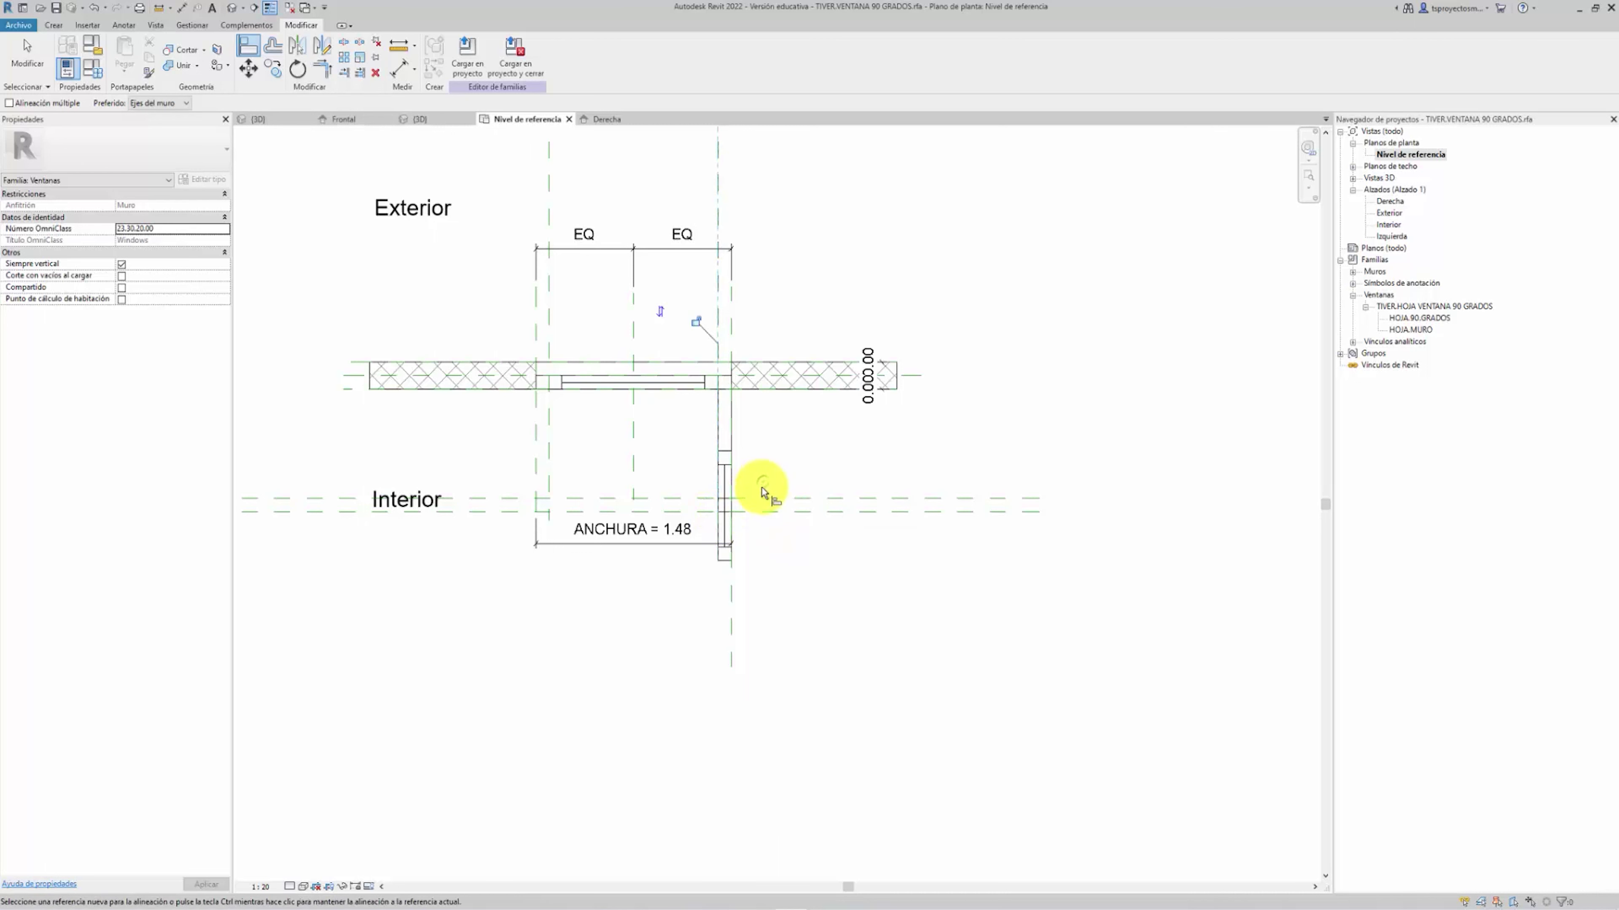
{"action": "left_click", "coordinate": [696, 320]}
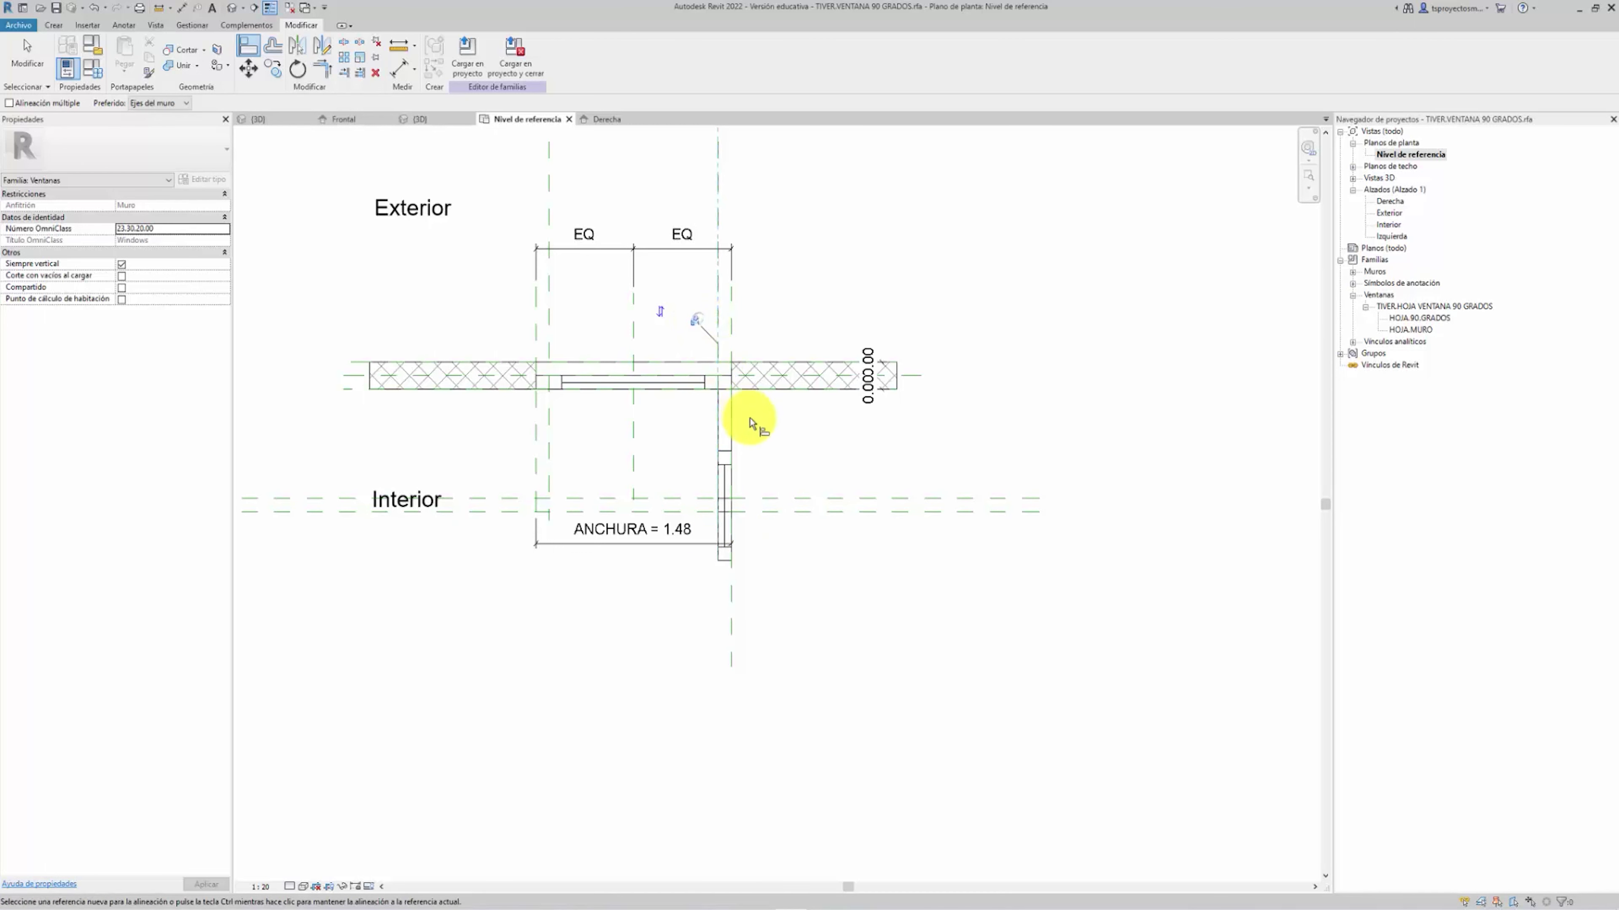
Align the sash's end to the wall's Interior reference plane and check it in 3D
{"action": "left_click", "coordinate": [698, 421]}
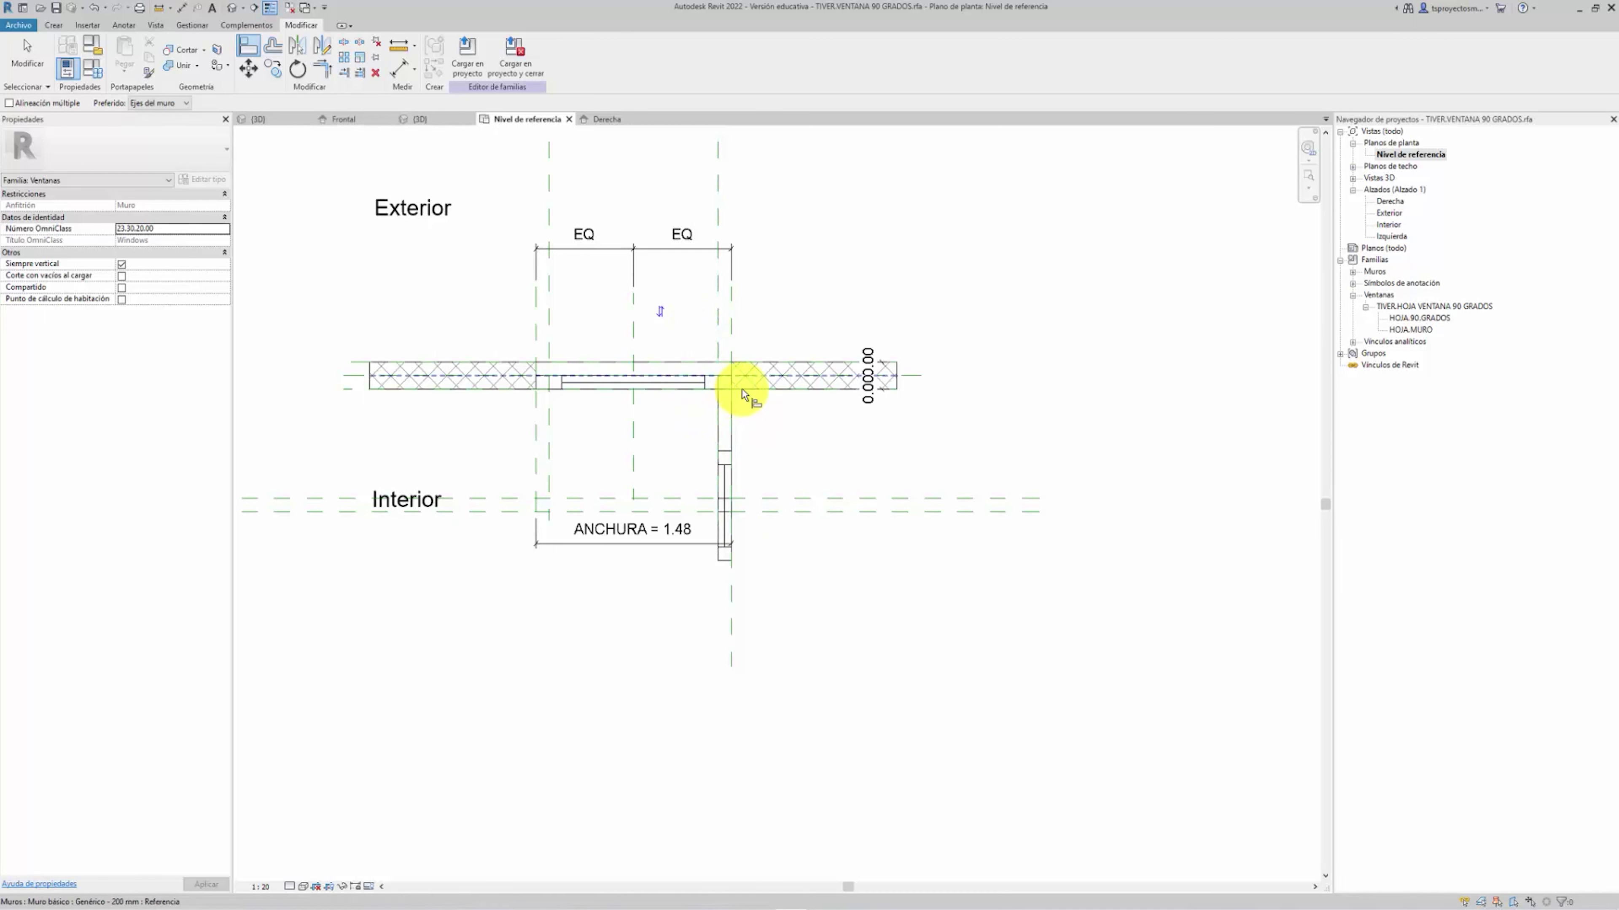
{"action": "key", "text": "Tab"}
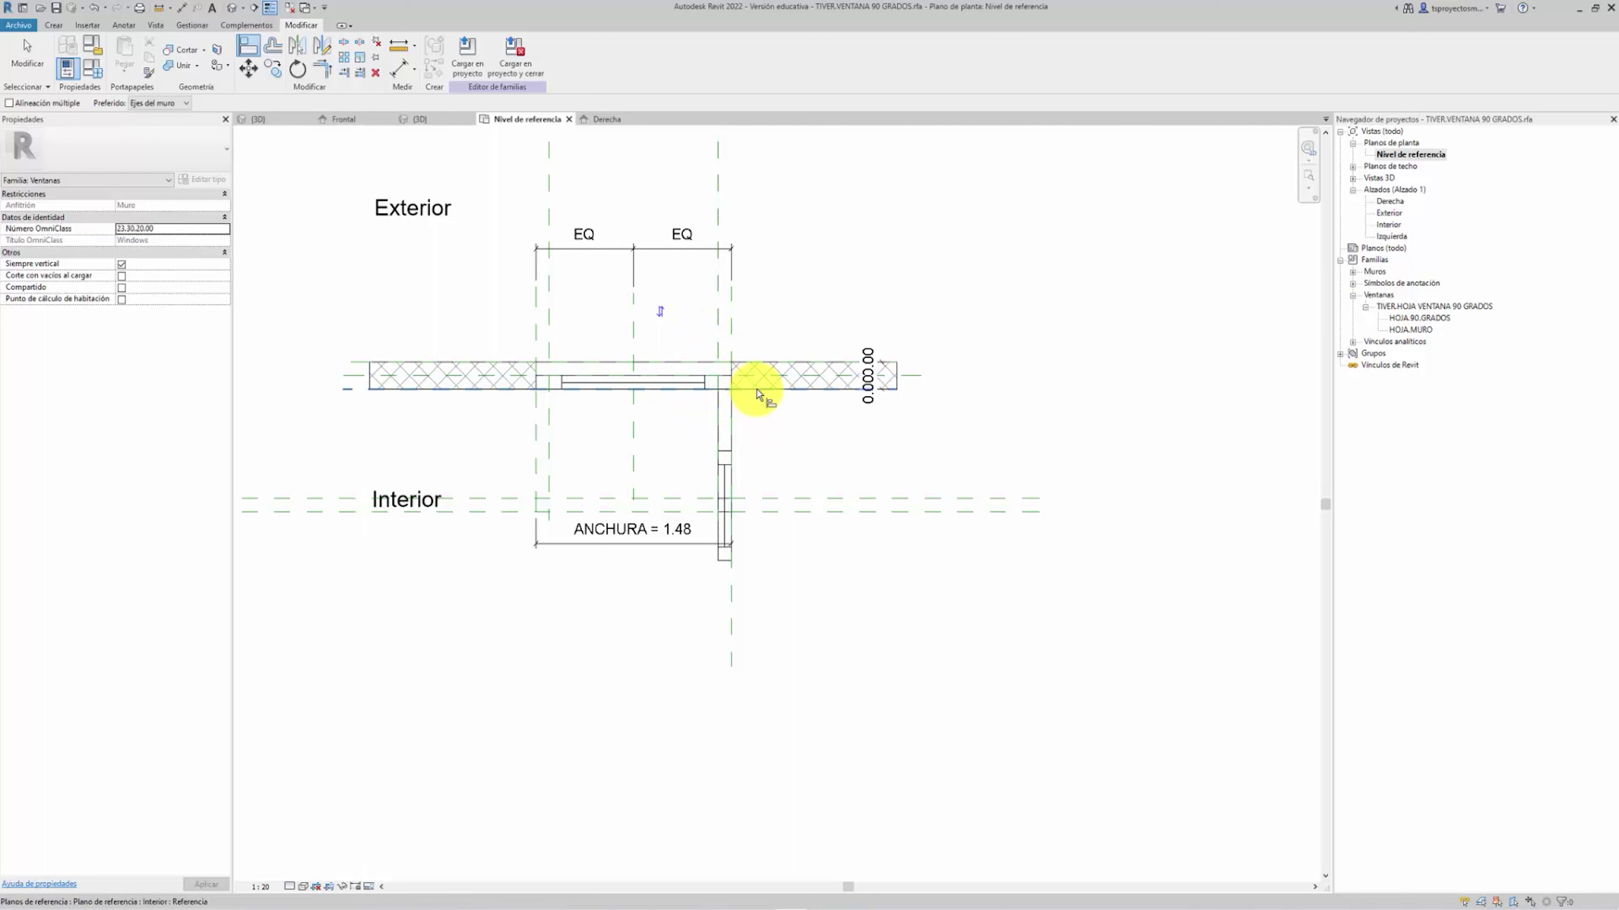
{"action": "left_click", "coordinate": [757, 393]}
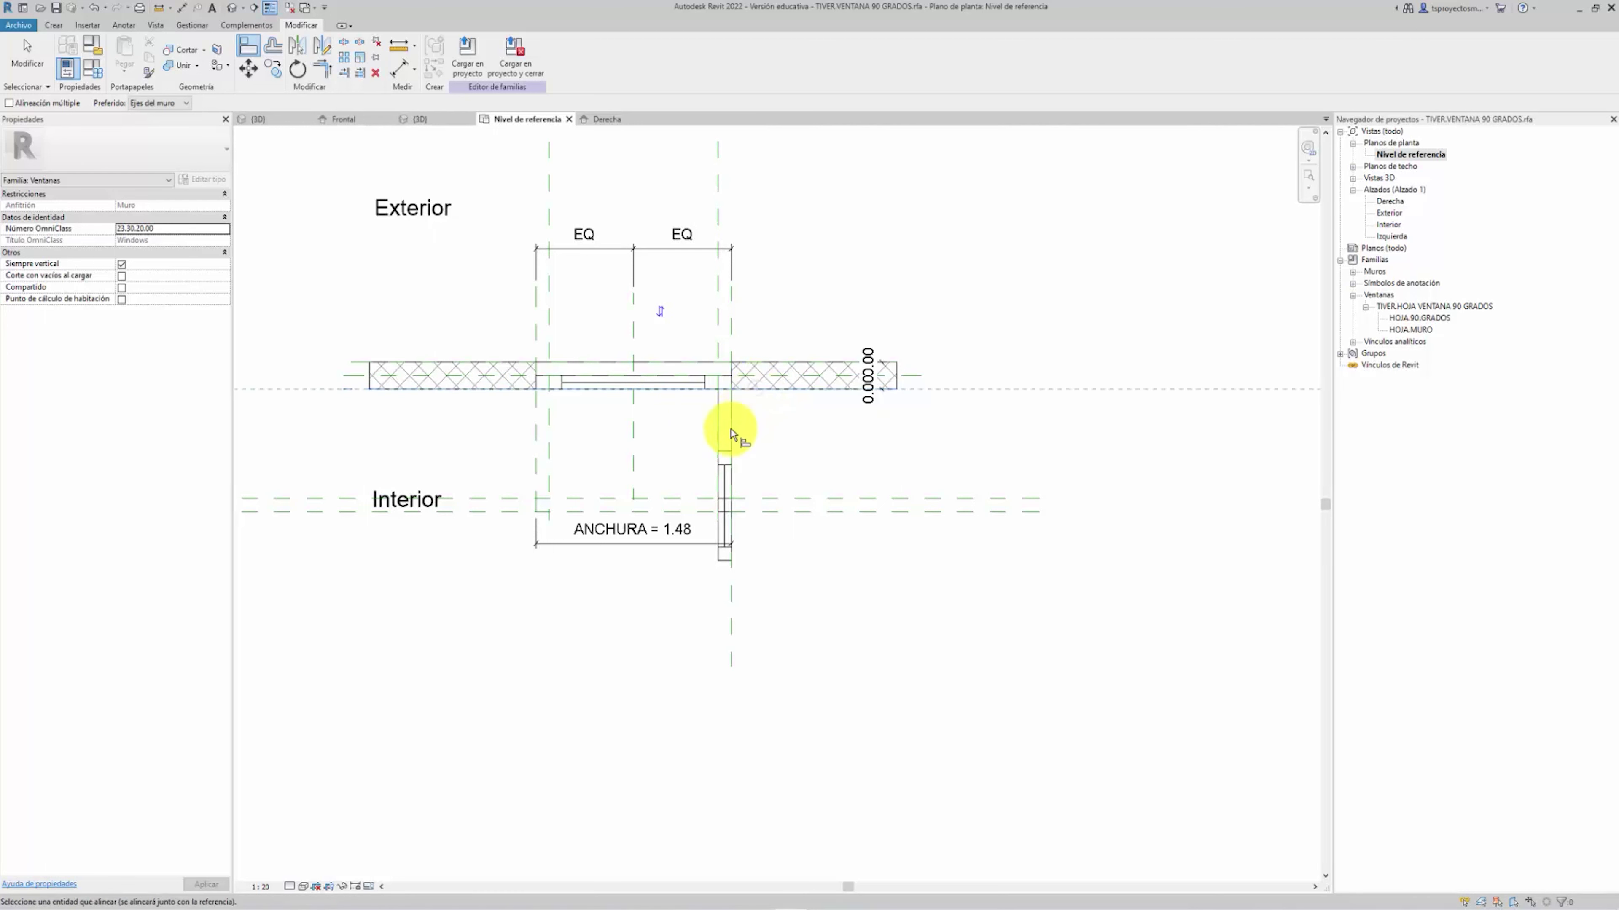
{"action": "left_click", "coordinate": [726, 453]}
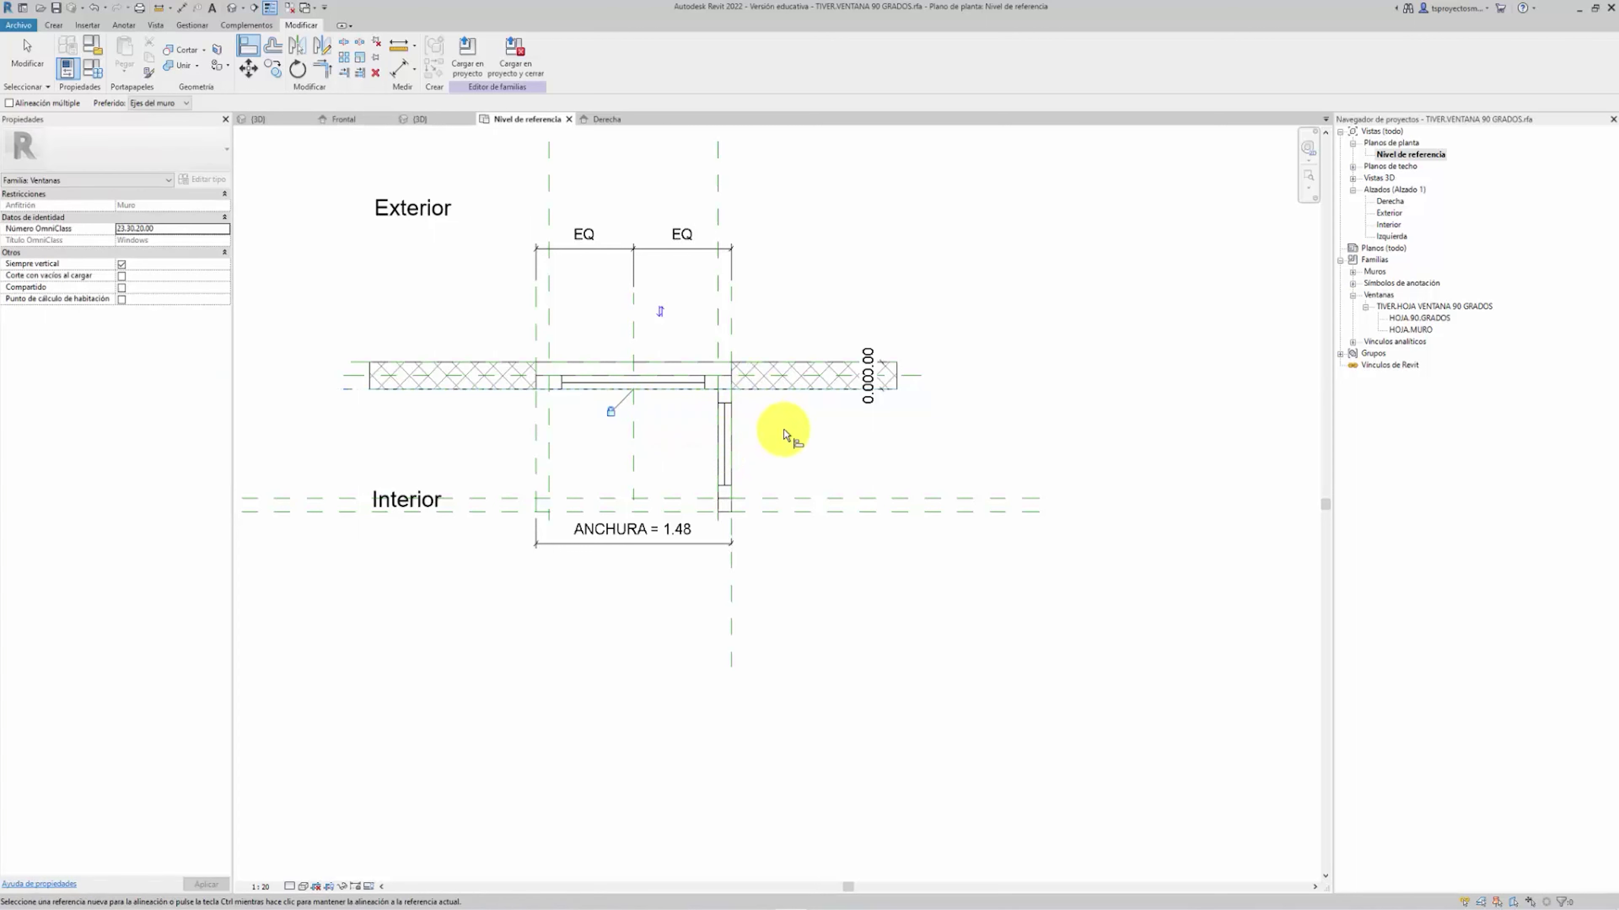
{"action": "key", "text": "Escape"}
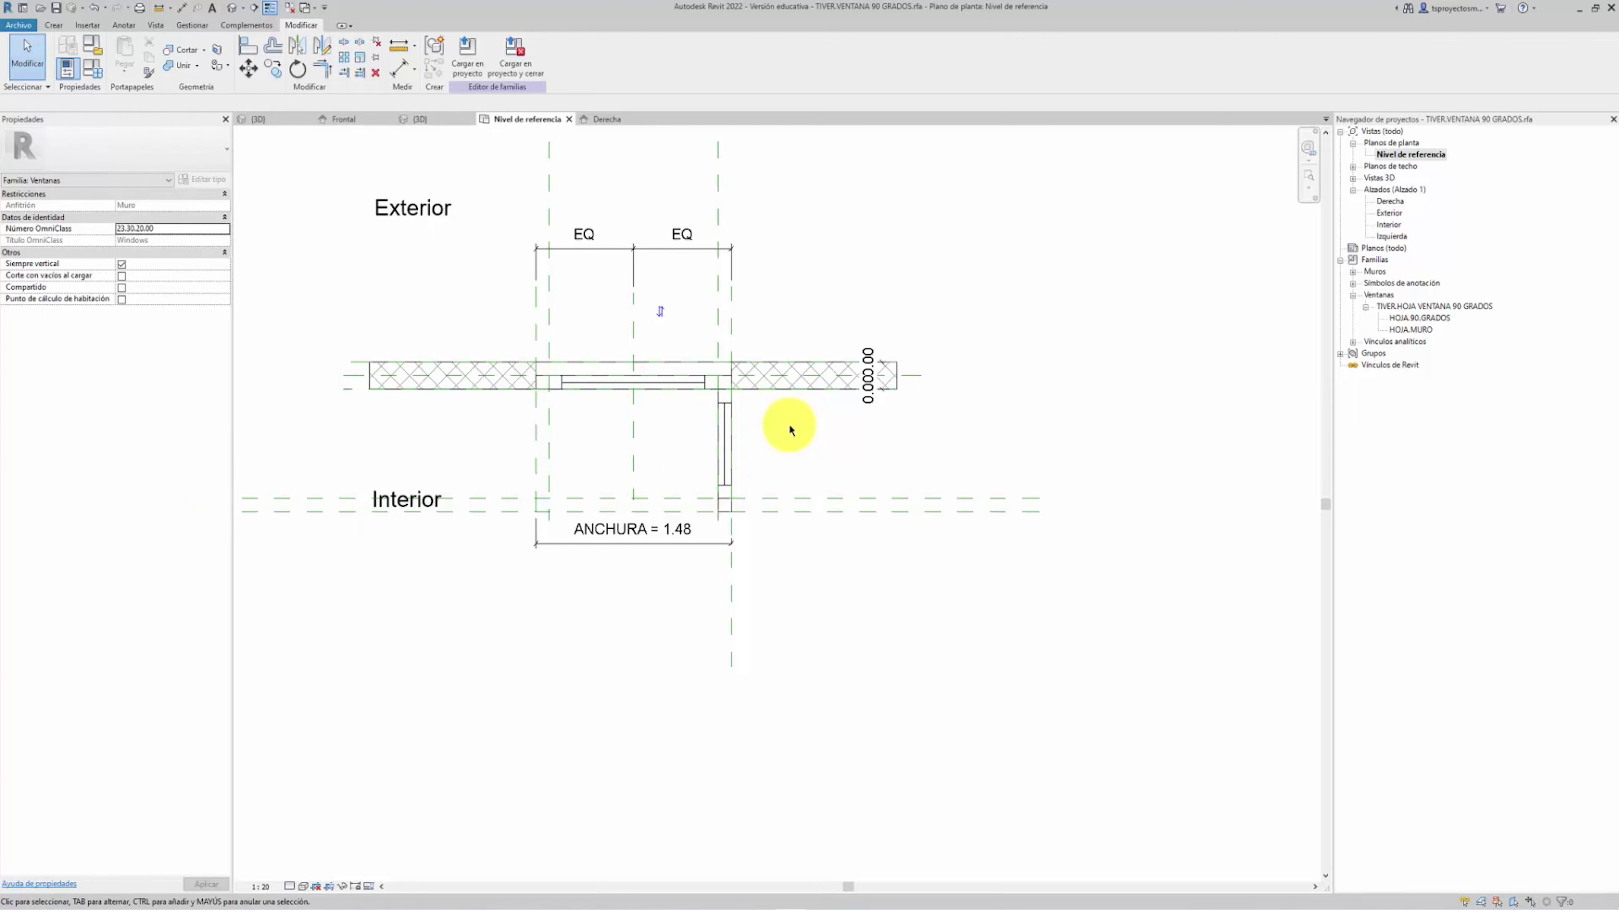
{"action": "key", "text": "ctrl+Tab"}
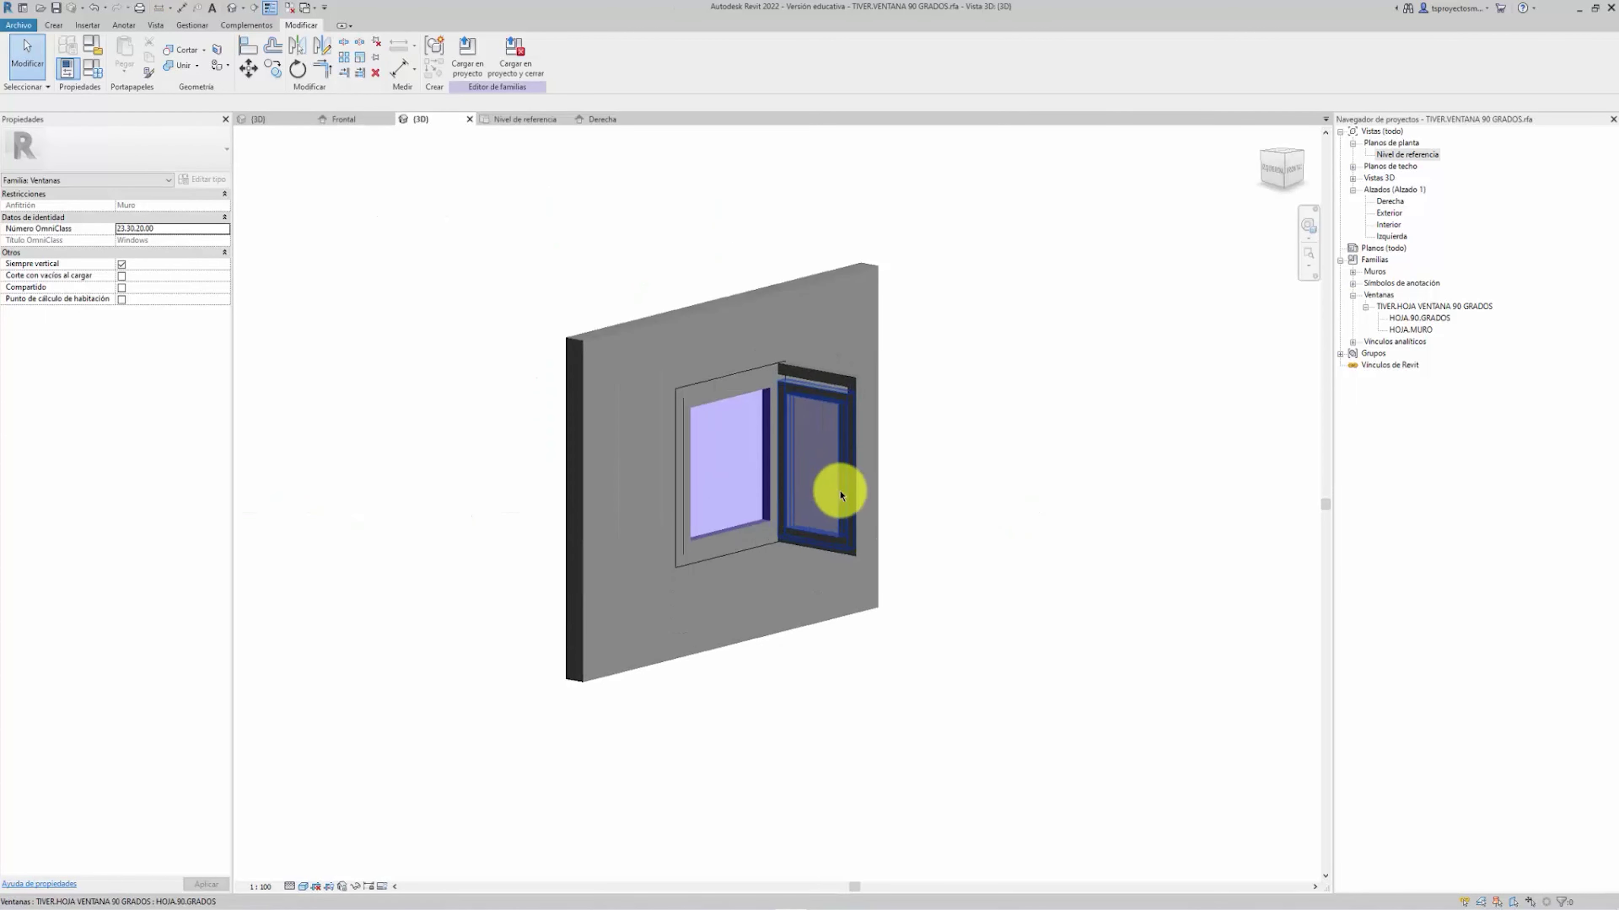
Set the placed sash's Desfase desde el anfitrión (offset from host) to 0
{"action": "mouse_move", "coordinate": [1026, 474]}
{"action": "middle_mouse_down", "text": "shift"}
{"action": "mouse_move", "coordinate": [632, 542]}
{"action": "mouse_move", "coordinate": [794, 574]}
{"action": "mouse_move", "coordinate": [741, 459]}
{"action": "middle_mouse_up", "text": "shift"}
{"action": "left_click", "coordinate": [741, 420]}
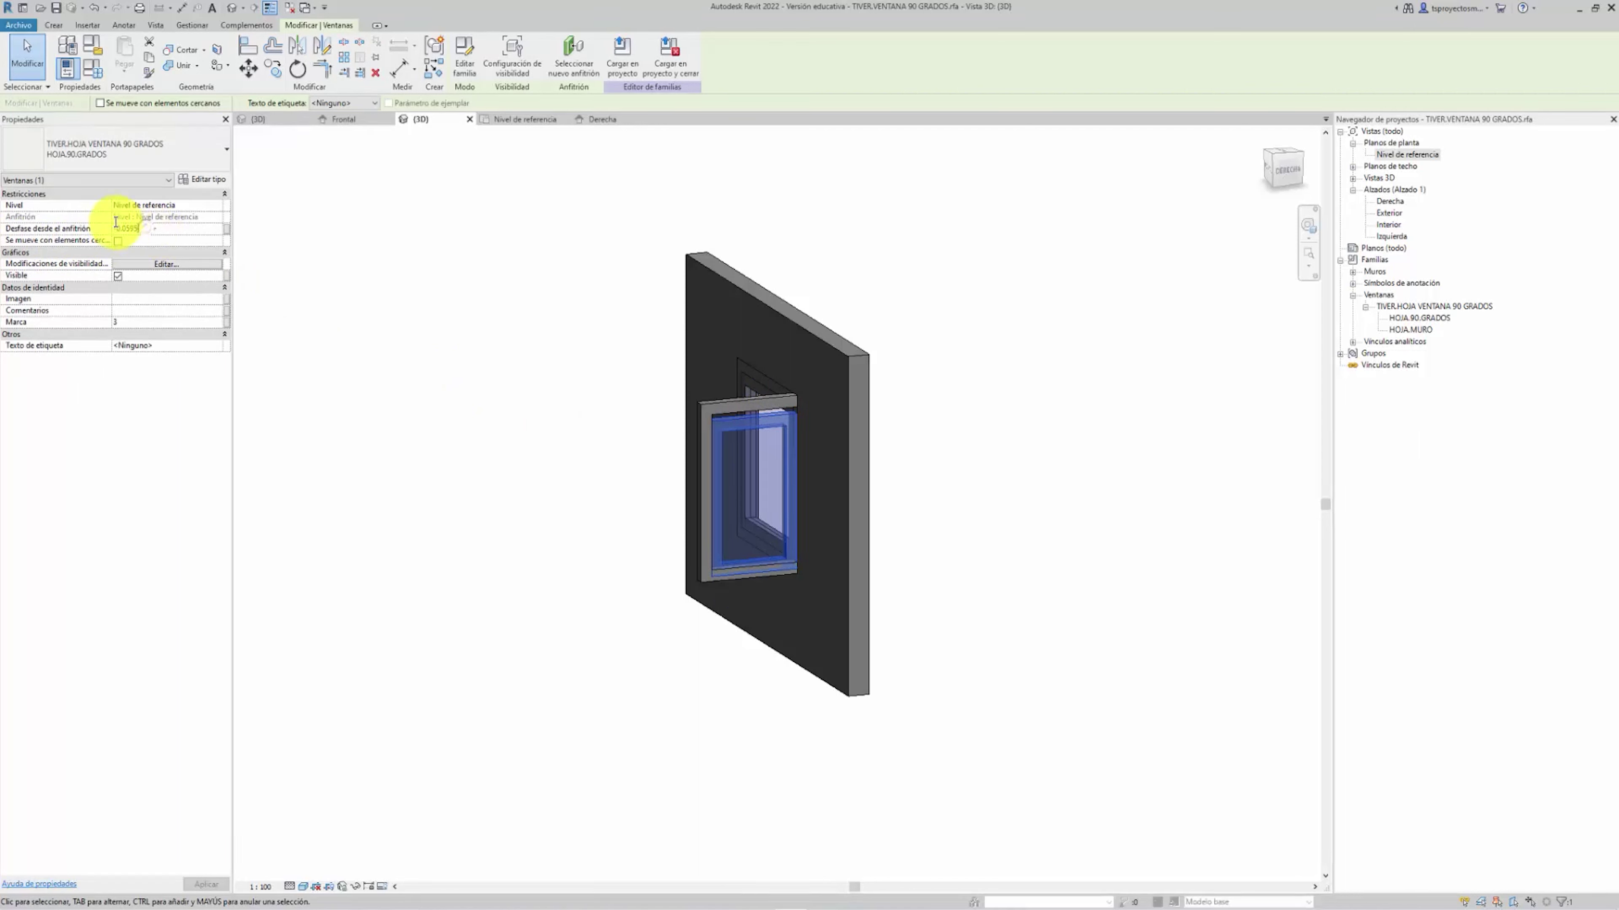
{"action": "type", "text": "000"}
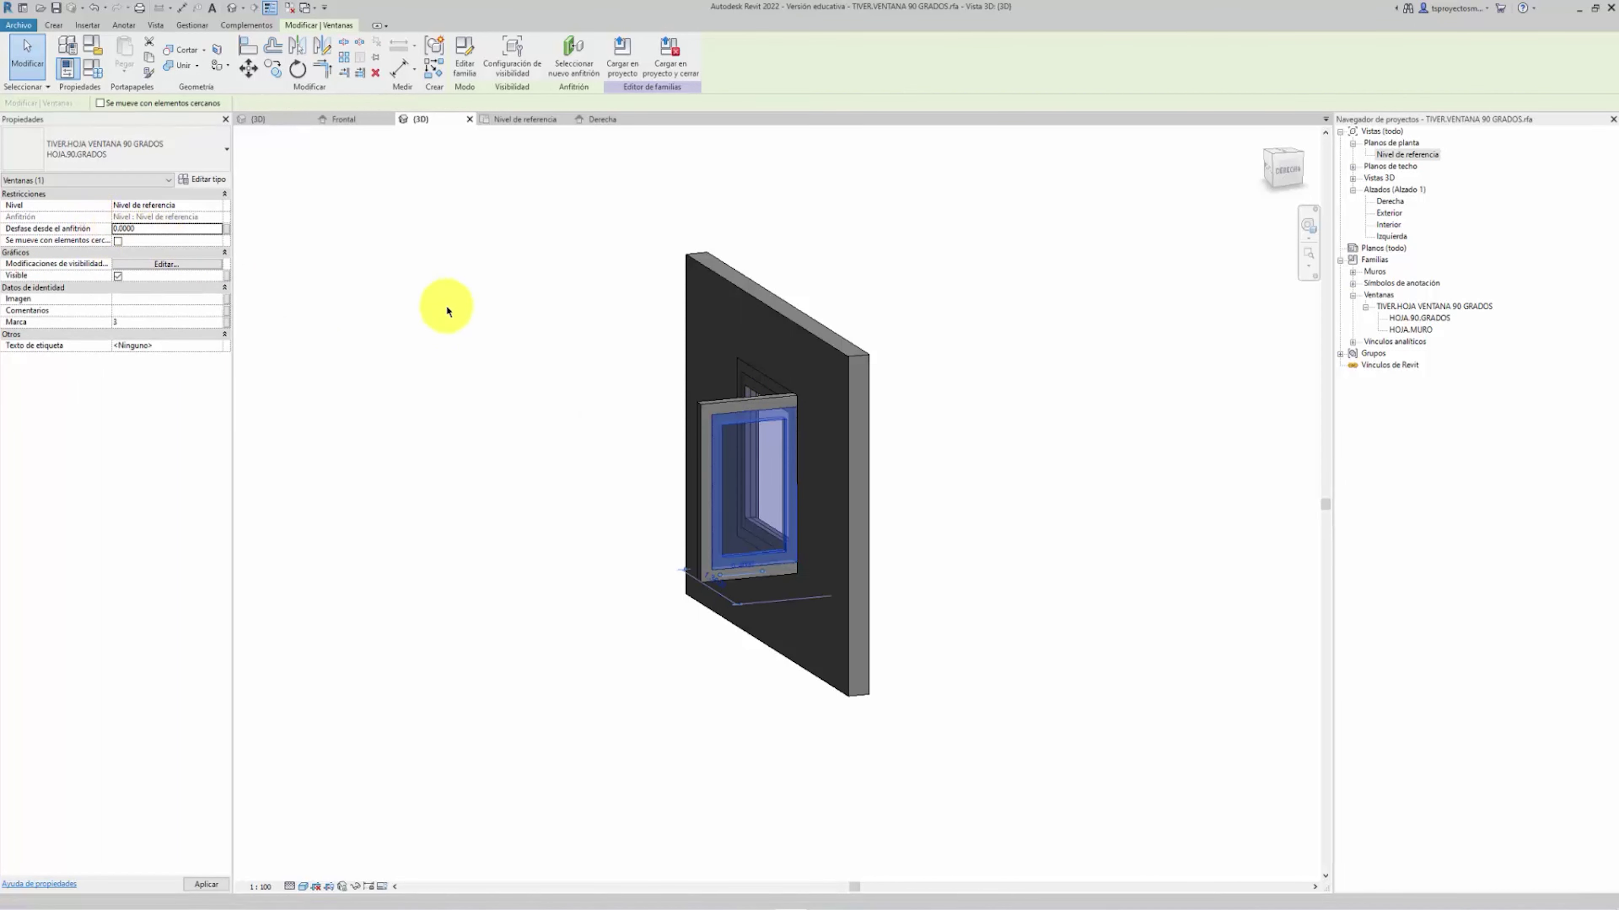
{"action": "middle_click_drag", "start_coordinate": [947, 535], "coordinate": [926, 522], "text": "shift"}
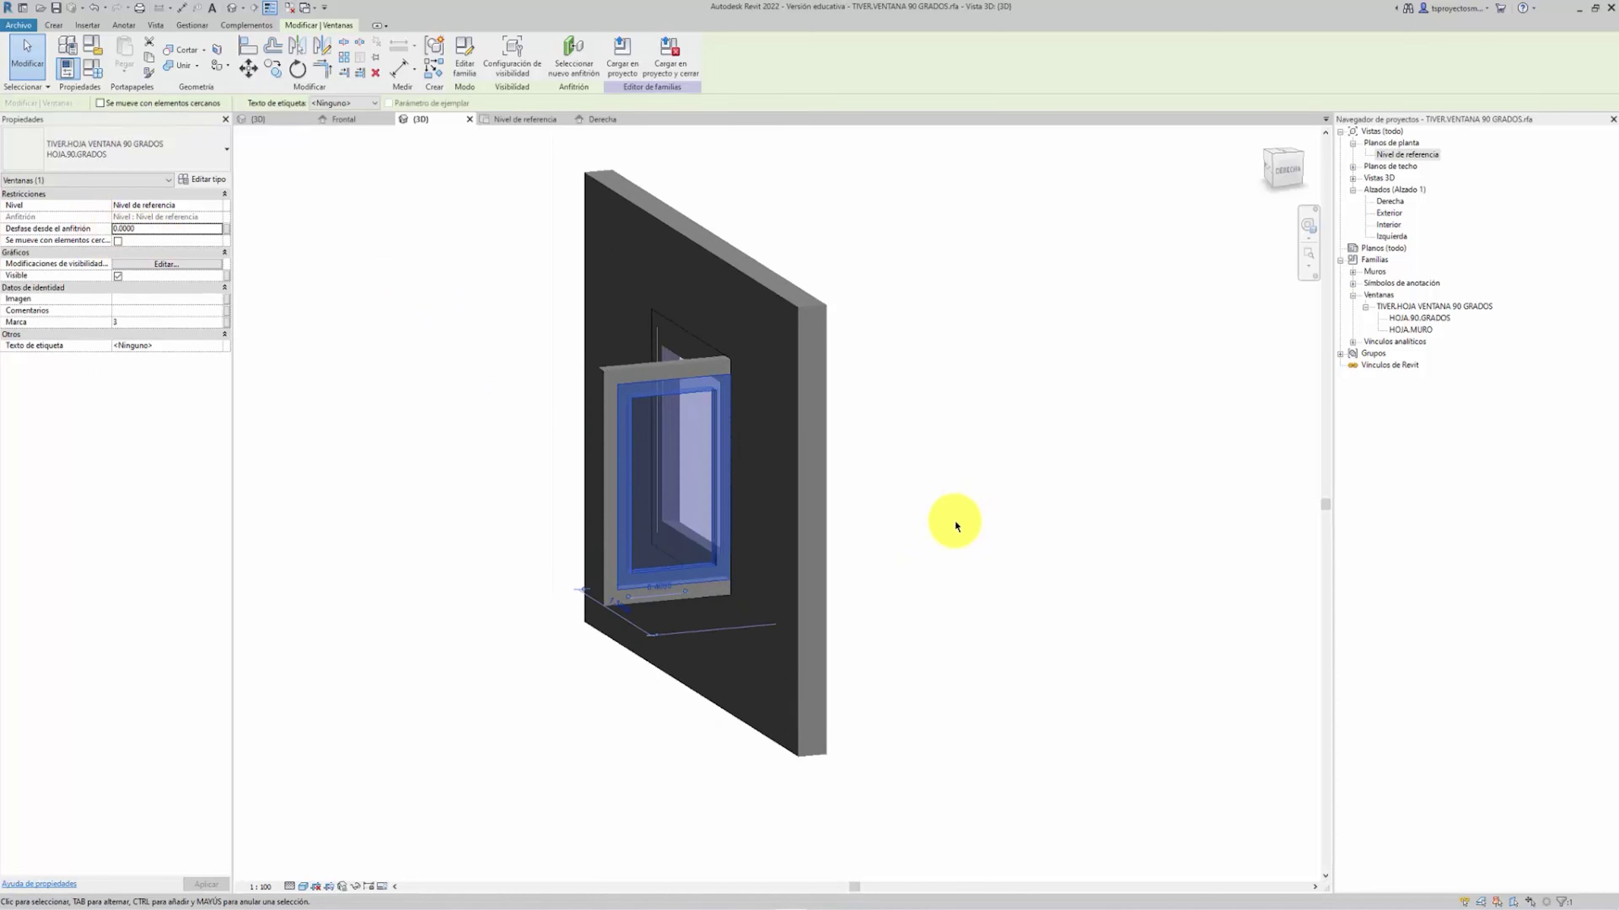
Switch the 3D view to the Línea oculta visual style and deselect the sash
{"action": "left_click", "coordinate": [304, 887]}
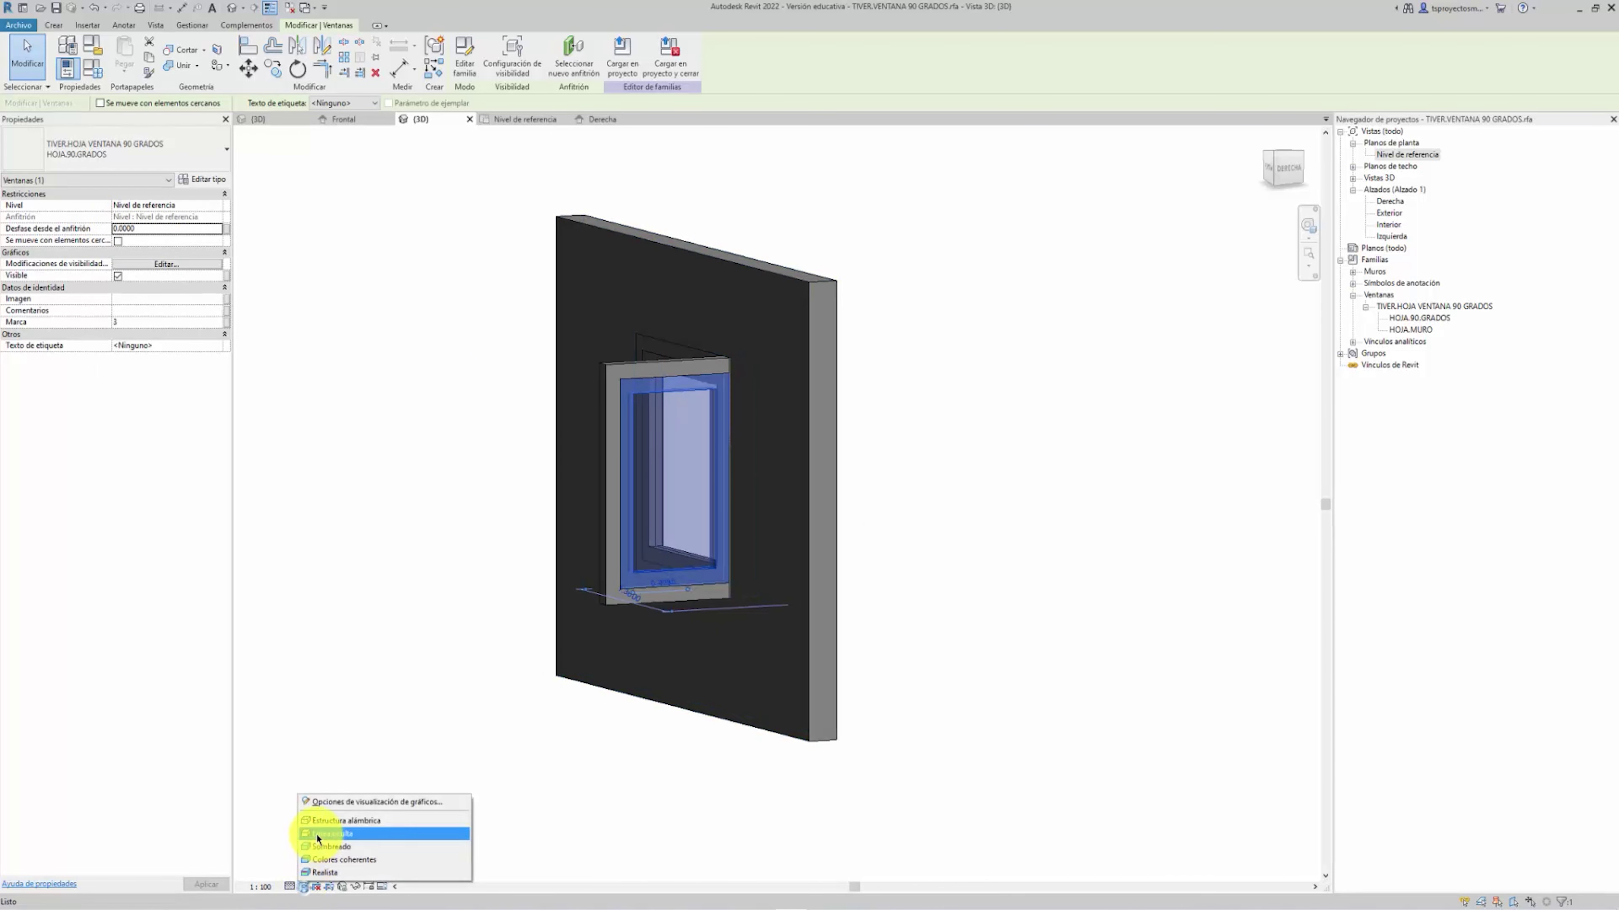
{"action": "left_click", "coordinate": [331, 833]}
{"action": "mouse_move", "coordinate": [987, 459]}
{"action": "middle_mouse_down", "text": "shift"}
{"action": "mouse_move", "coordinate": [961, 485]}
{"action": "mouse_move", "coordinate": [1177, 479]}
{"action": "mouse_move", "coordinate": [1012, 553]}
{"action": "mouse_move", "coordinate": [1246, 531]}
{"action": "mouse_move", "coordinate": [787, 589]}
{"action": "mouse_move", "coordinate": [945, 562]}
{"action": "mouse_move", "coordinate": [541, 600]}
{"action": "mouse_move", "coordinate": [1012, 531]}
{"action": "mouse_move", "coordinate": [718, 563]}
{"action": "mouse_move", "coordinate": [994, 535]}
{"action": "mouse_move", "coordinate": [948, 553]}
{"action": "mouse_move", "coordinate": [1033, 568]}
{"action": "mouse_move", "coordinate": [907, 602]}
{"action": "middle_mouse_up", "text": "shift"}
{"action": "left_click", "coordinate": [959, 491]}
{"action": "mouse_move", "coordinate": [987, 561]}
{"action": "middle_mouse_down", "text": "shift"}
{"action": "mouse_move", "coordinate": [1127, 542]}
{"action": "mouse_move", "coordinate": [1102, 517]}
{"action": "middle_mouse_up", "text": "shift"}
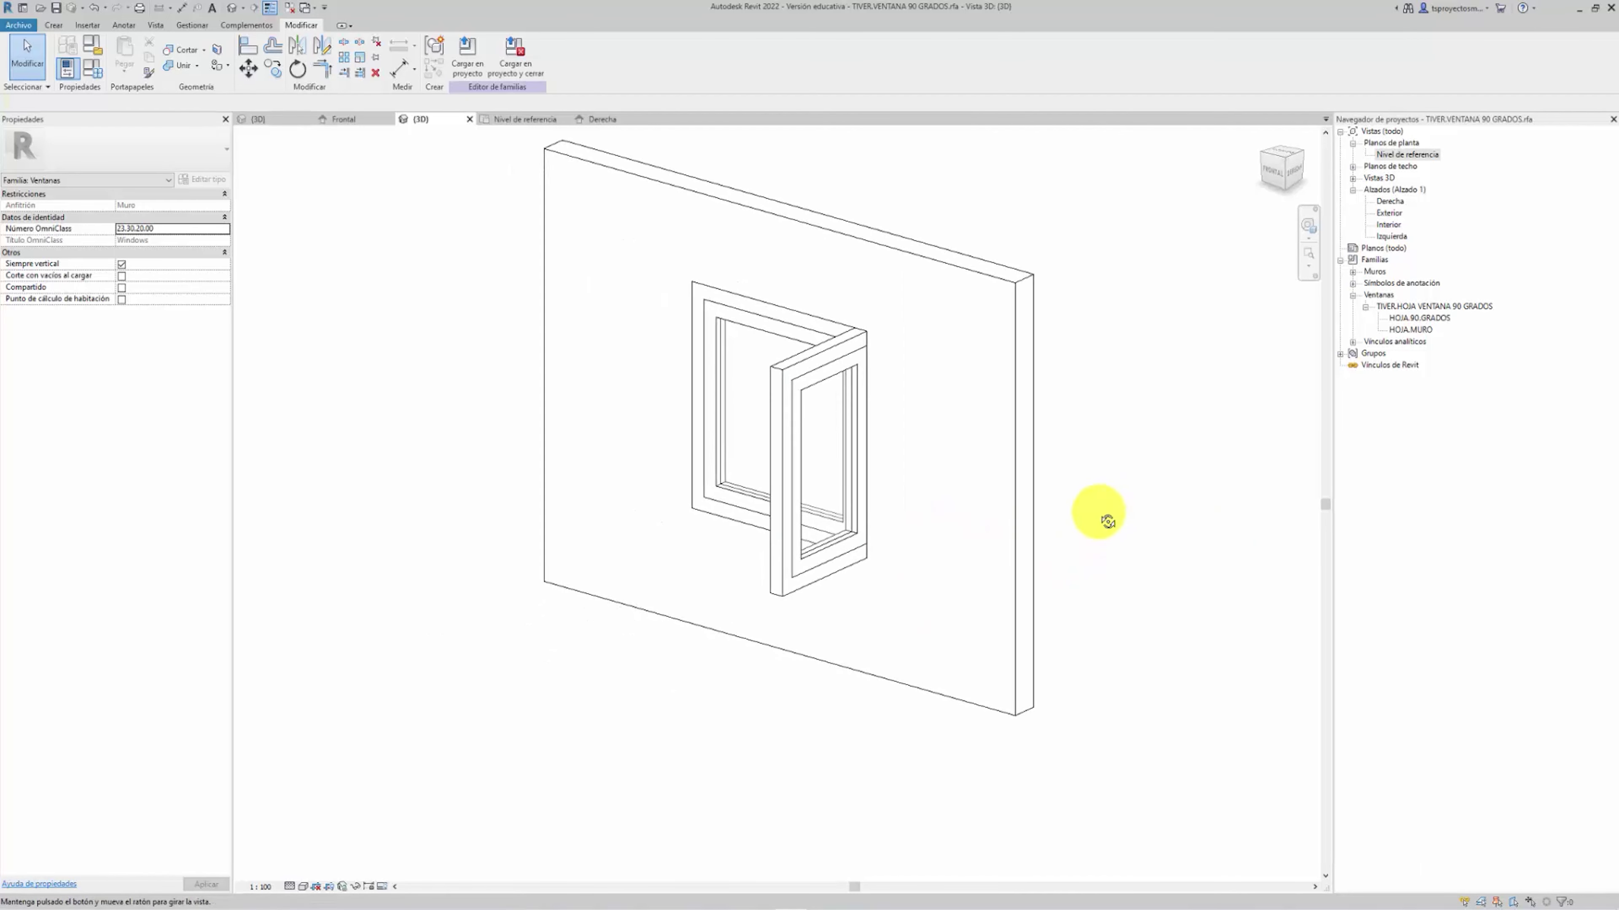
{"action": "middle_click_drag", "start_coordinate": [827, 333], "coordinate": [929, 346]}
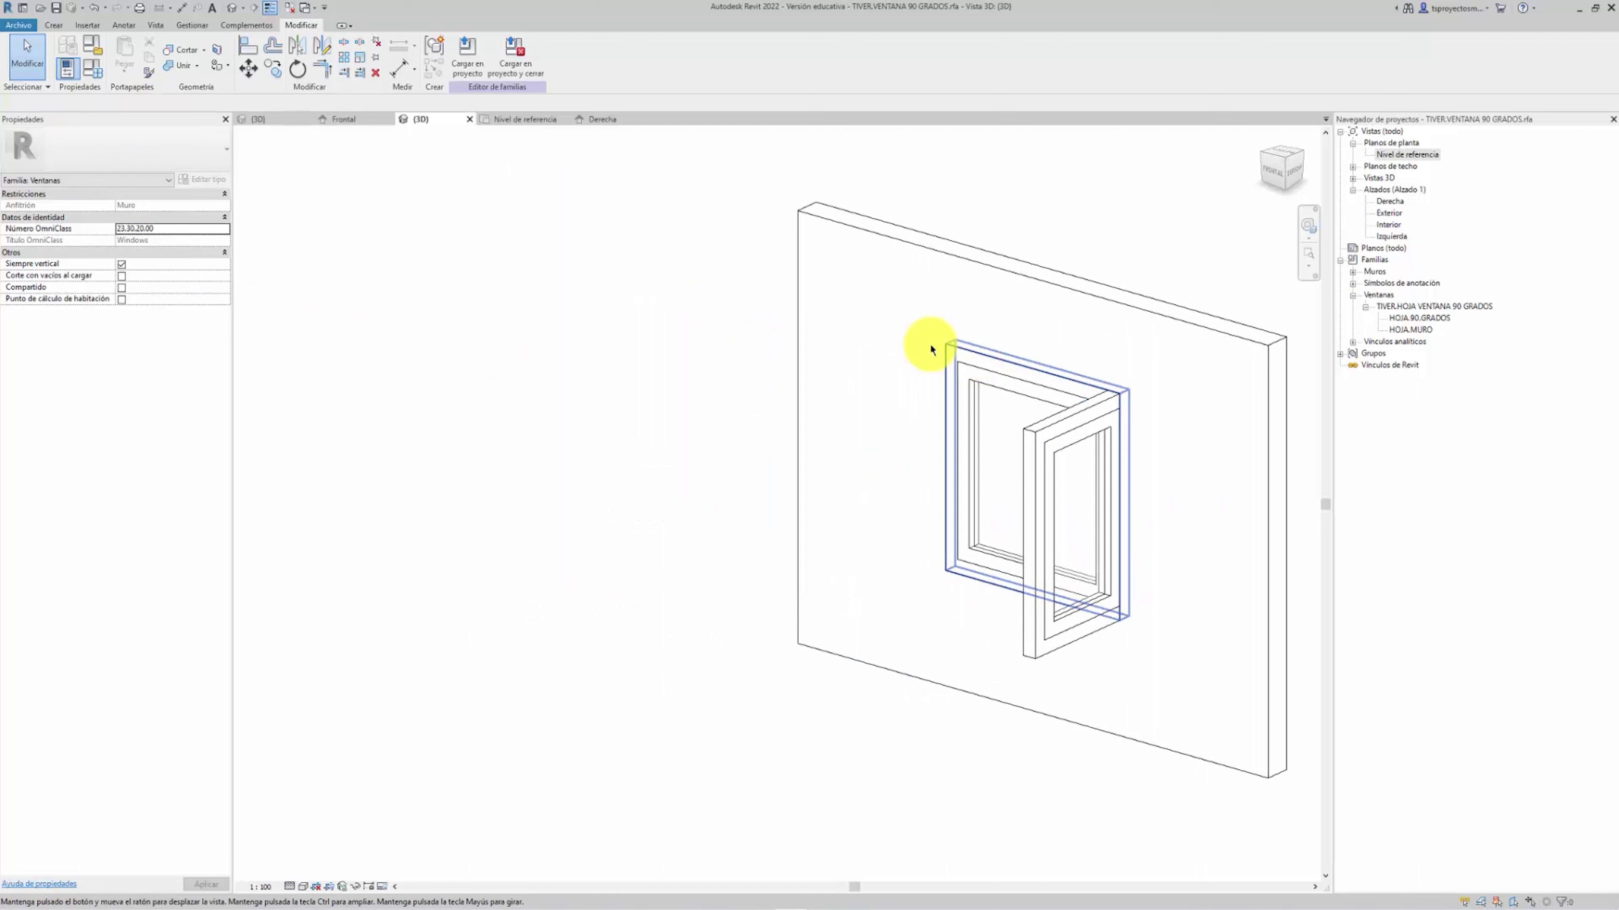
In Tipos de familia, set ALTURA and ANCHURA to 2, Altura and Anchura to 0
{"action": "left_click", "coordinate": [95, 66]}
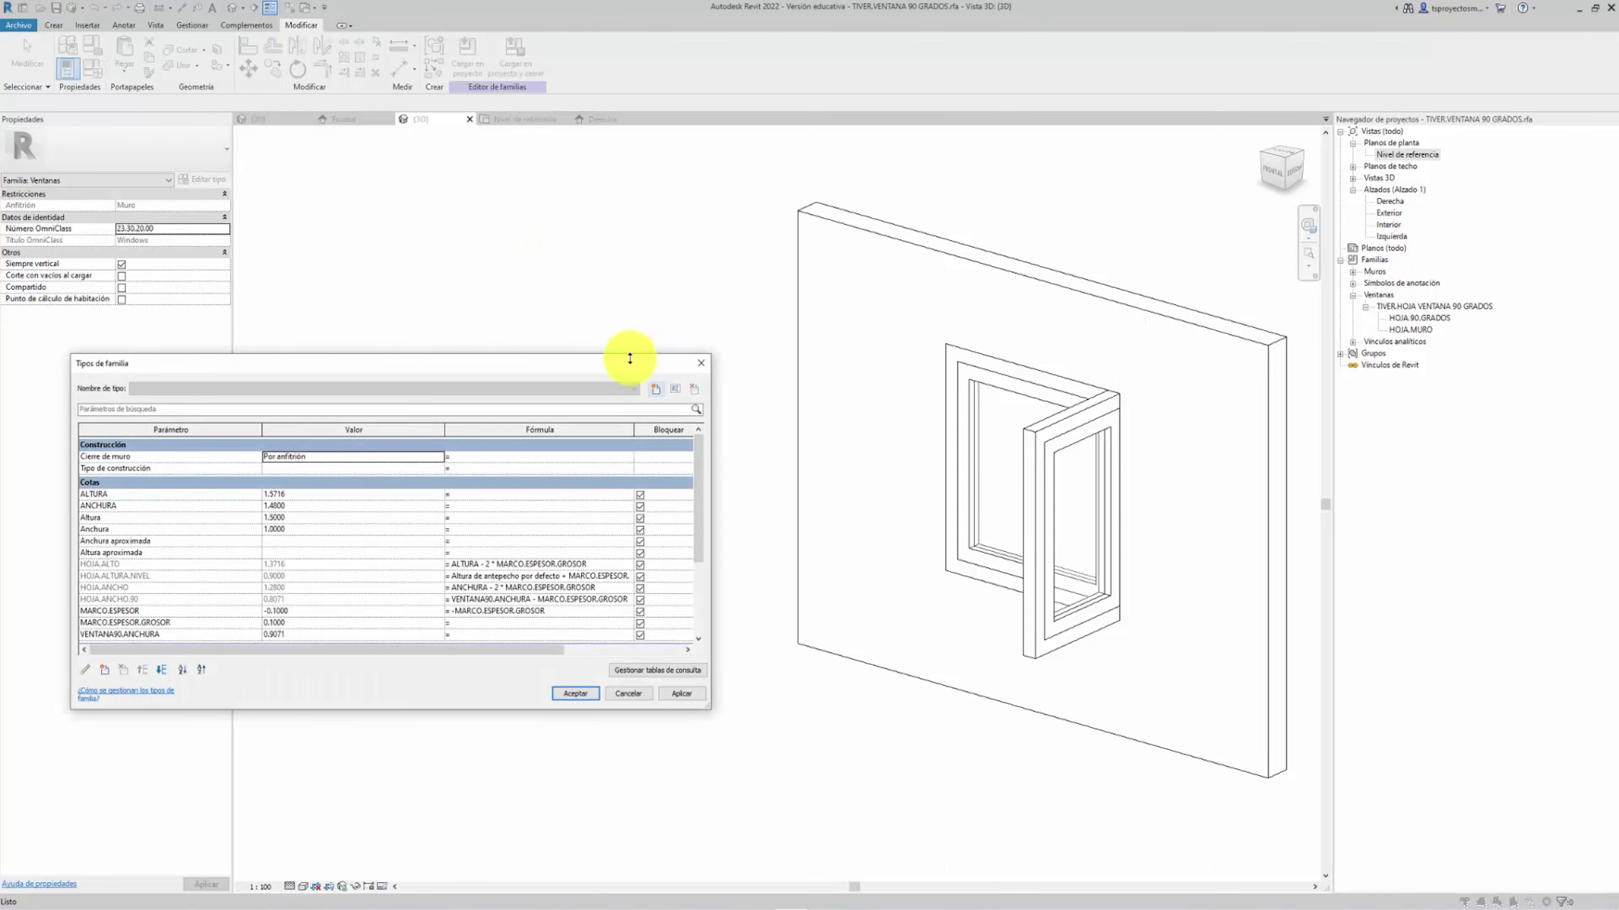
{"action": "left_click_drag", "start_coordinate": [601, 310], "coordinate": [579, 279]}
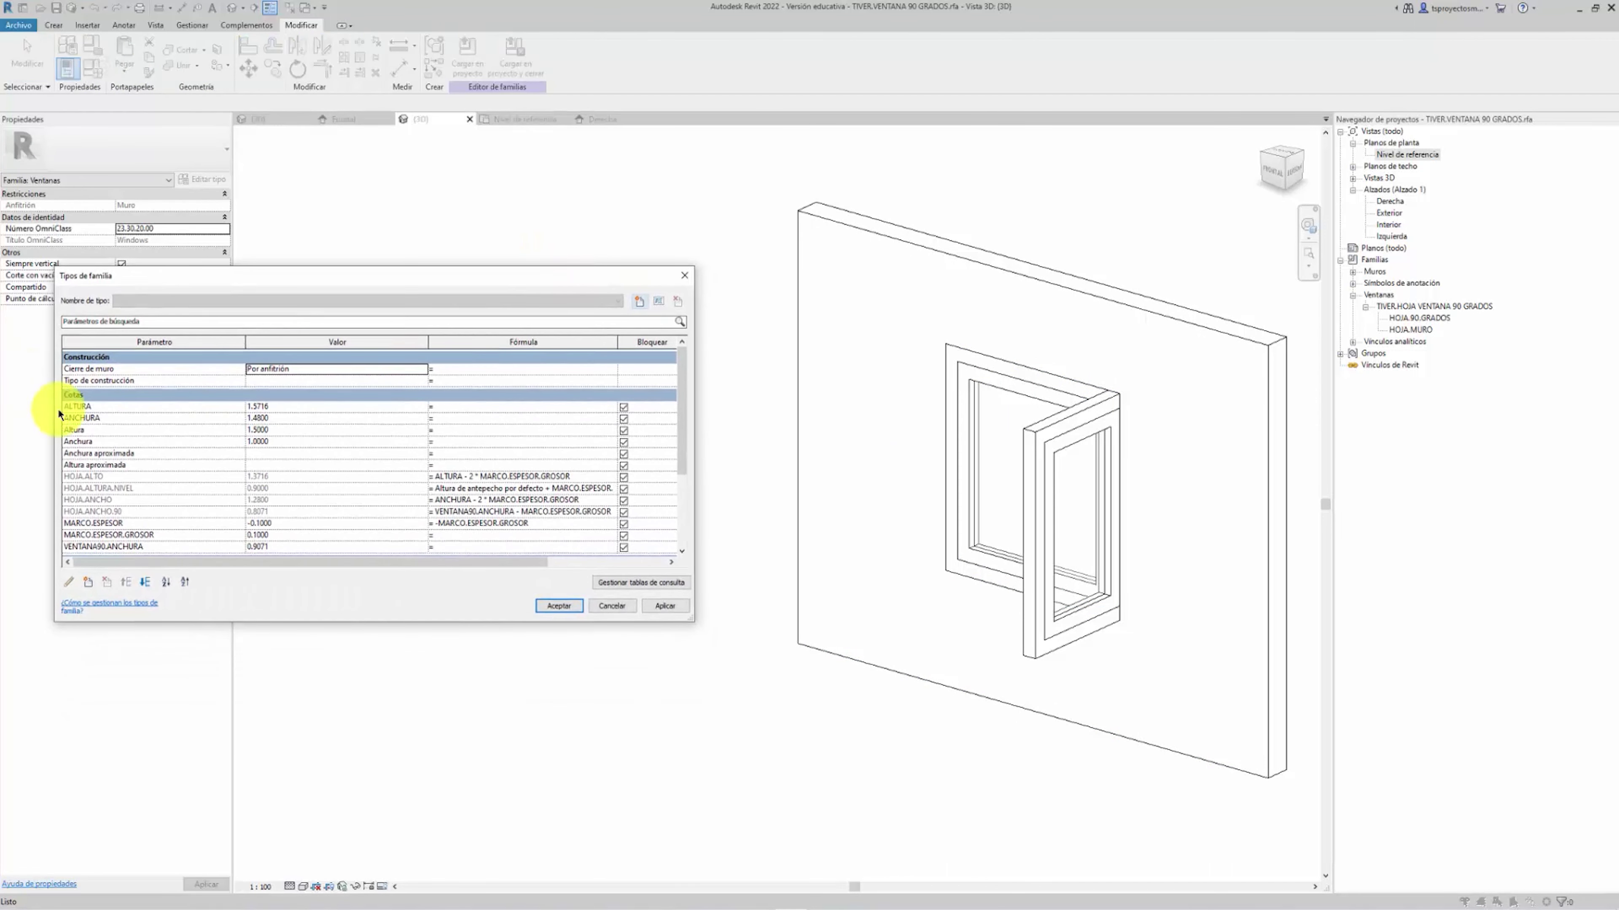
{"action": "left_click", "coordinate": [278, 406]}
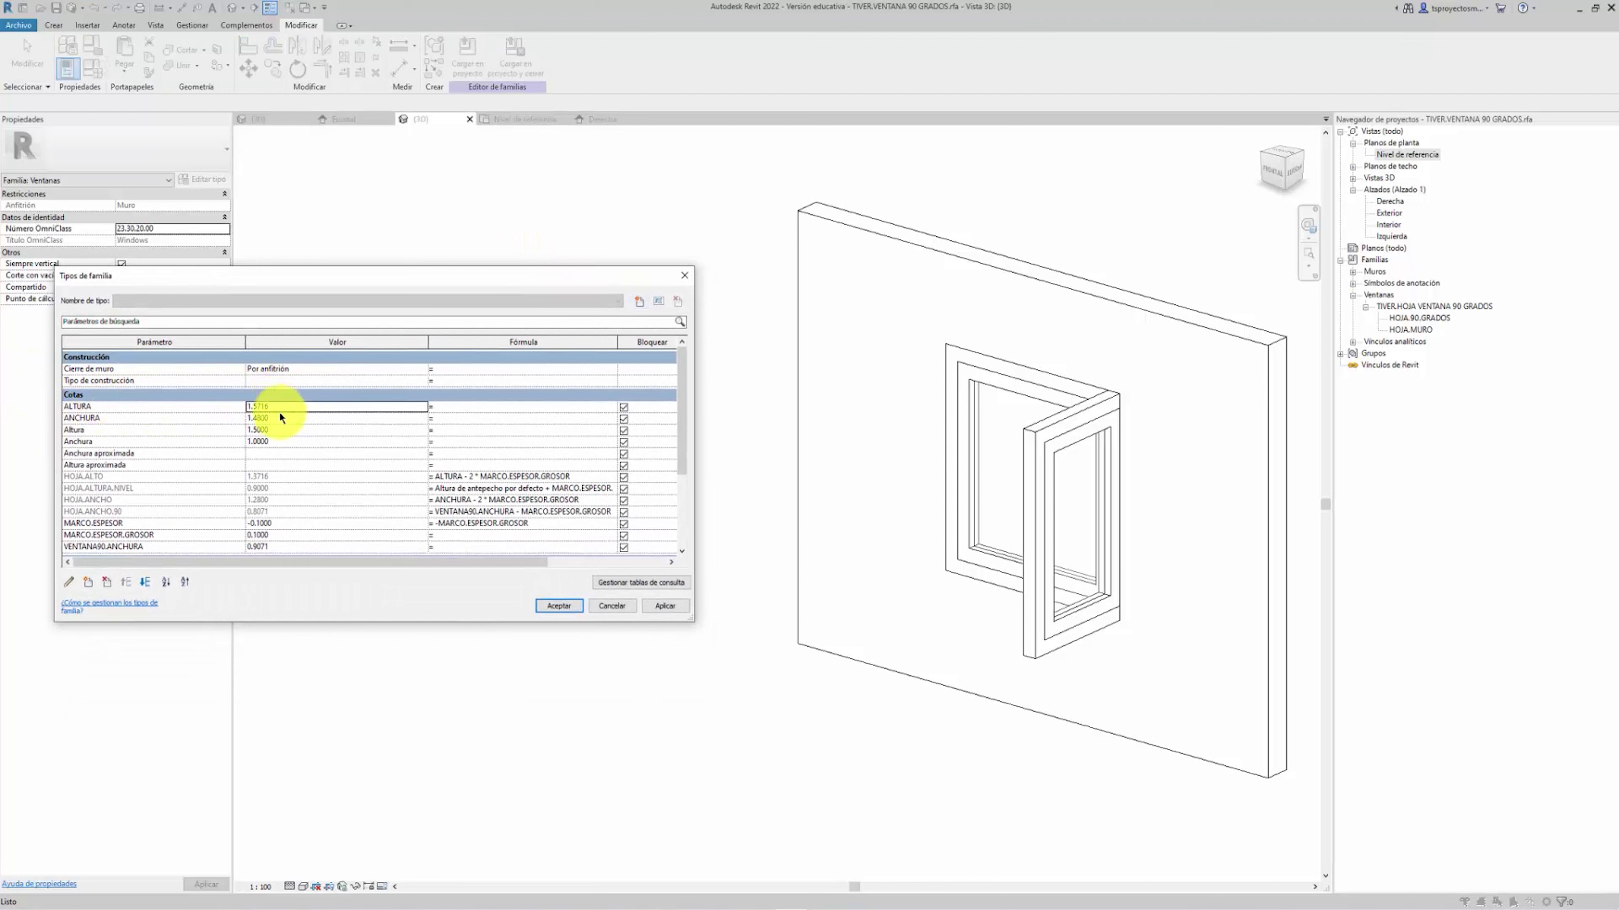
{"action": "type", "text": "2"}
{"action": "left_click", "coordinate": [255, 418]}
{"action": "type", "text": "2"}
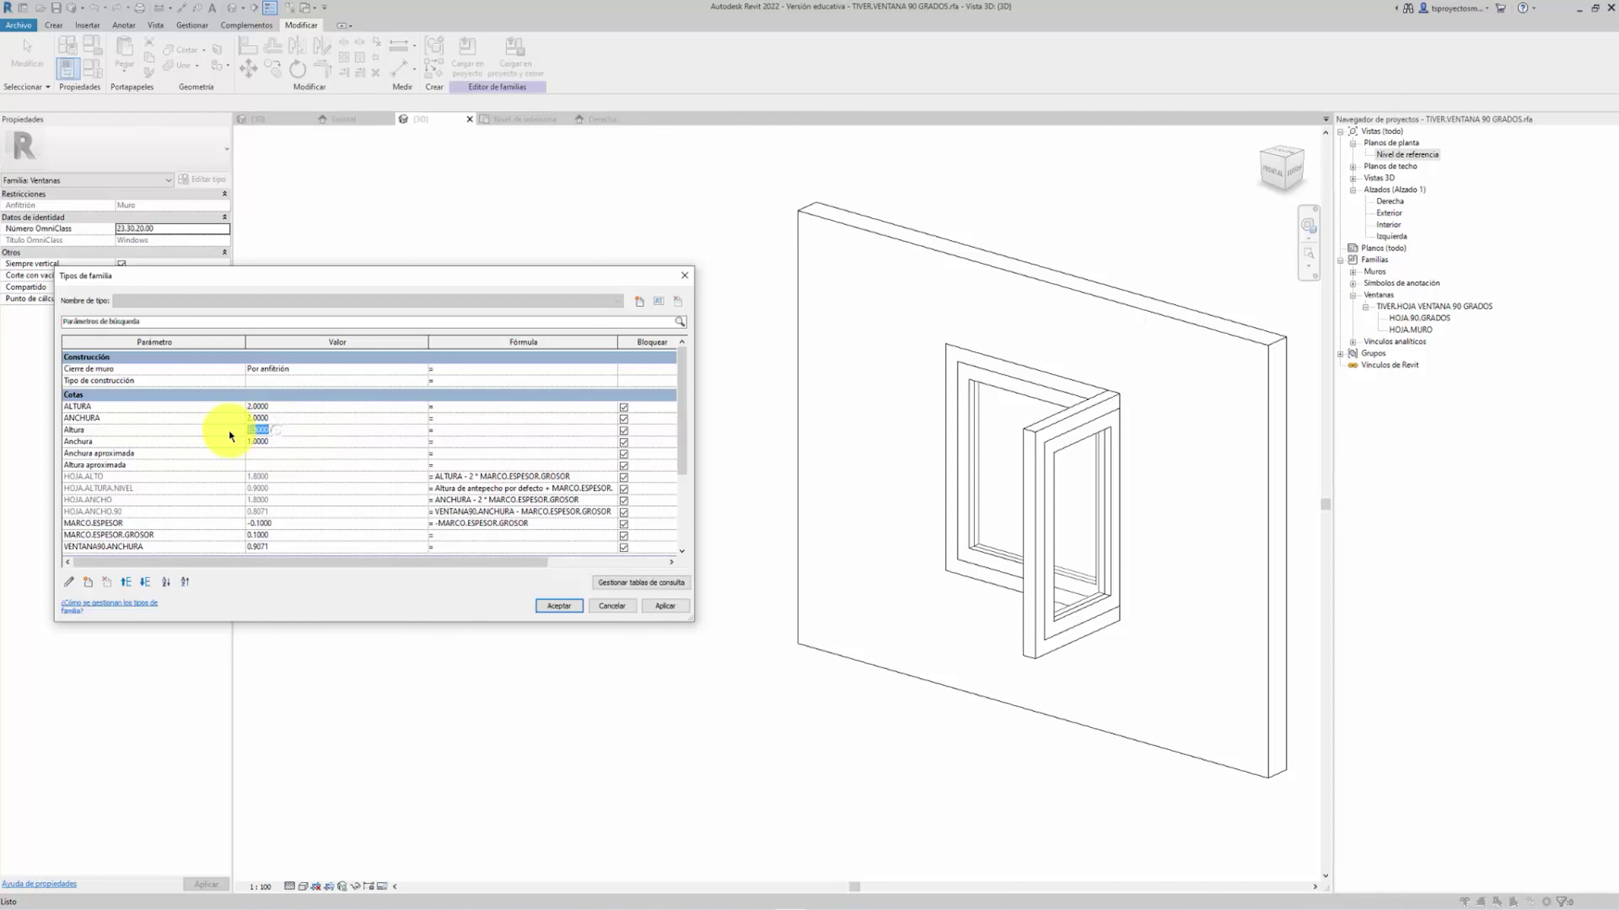
{"action": "left_click", "coordinate": [264, 430]}
{"action": "type", "text": "0"}
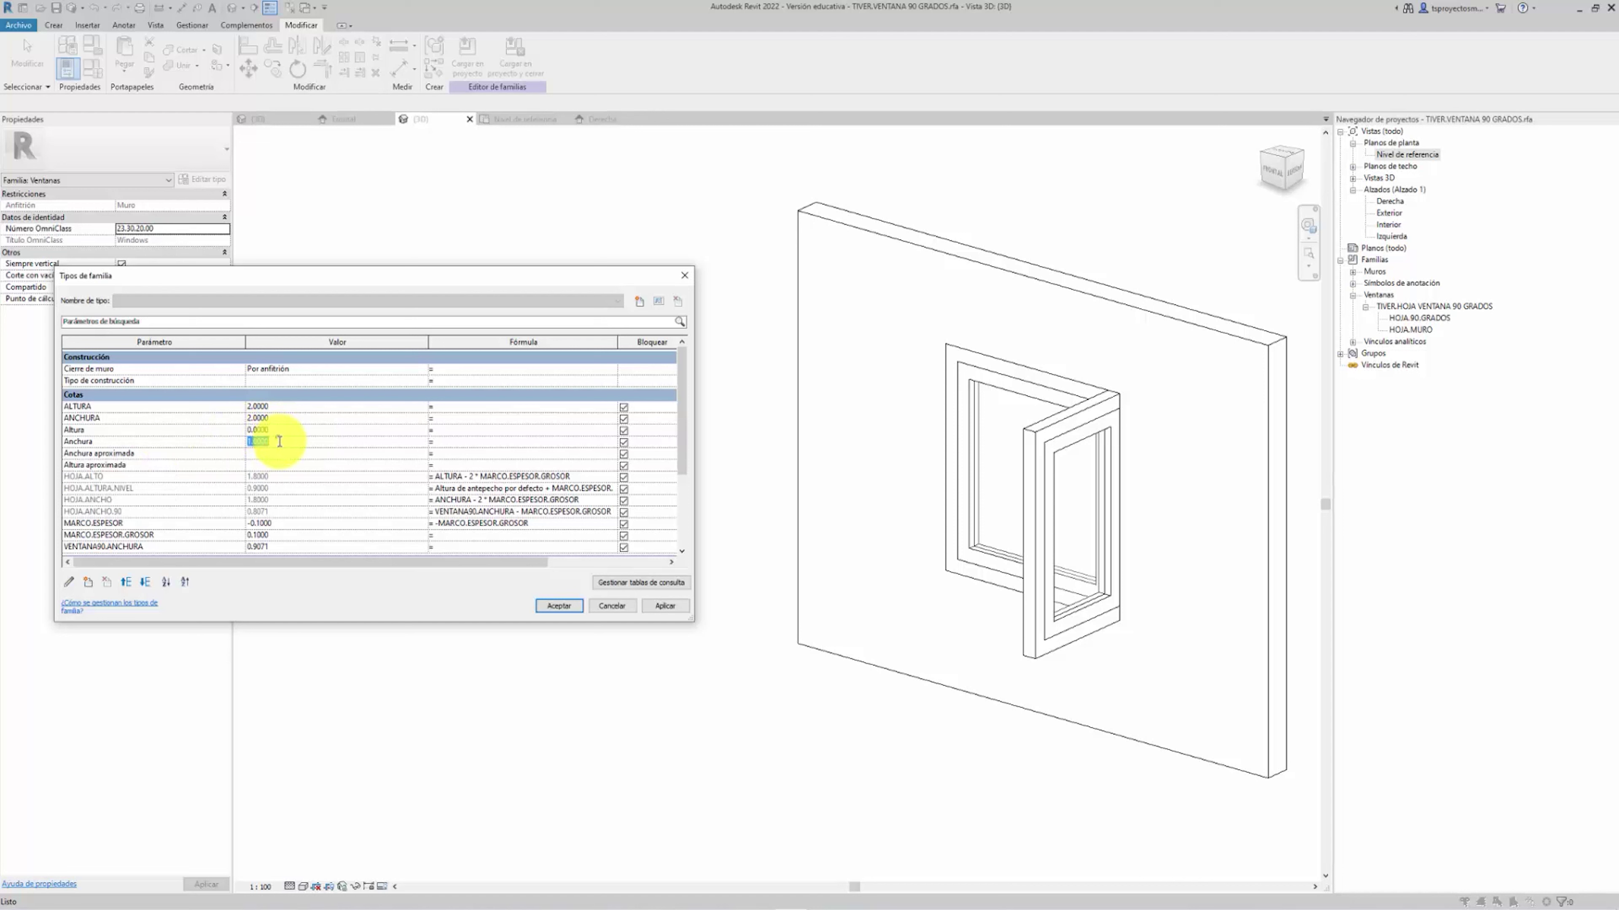
{"action": "left_click", "coordinate": [182, 452]}
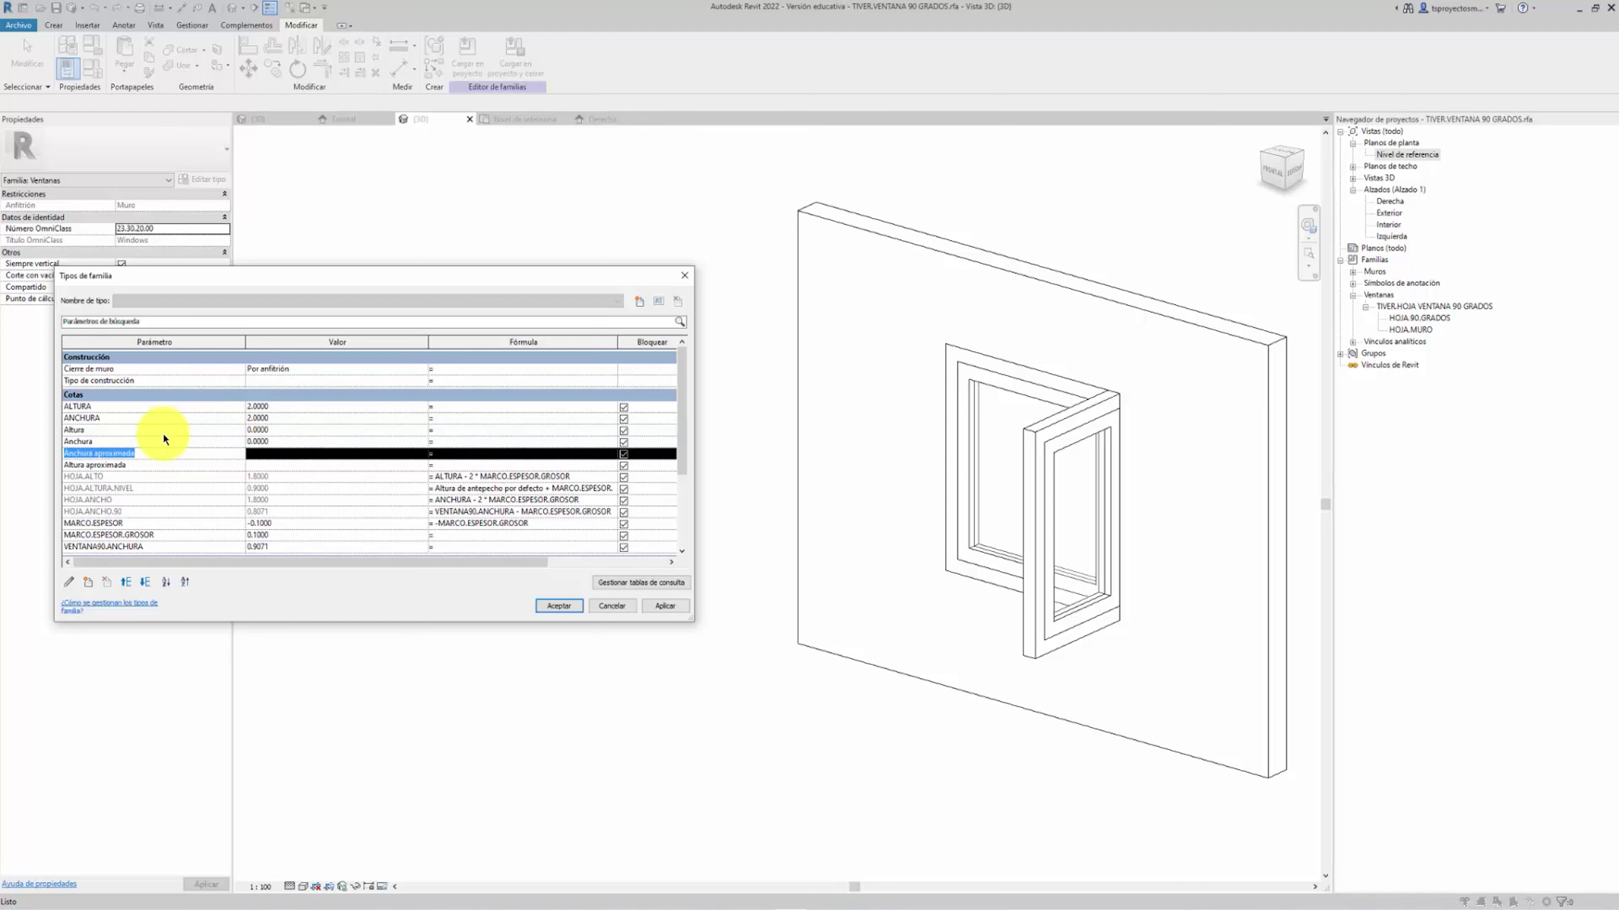
Review the Altura, Anchura and approximate size rows, then apply the new type dimensions
{"action": "left_click", "coordinate": [115, 432]}
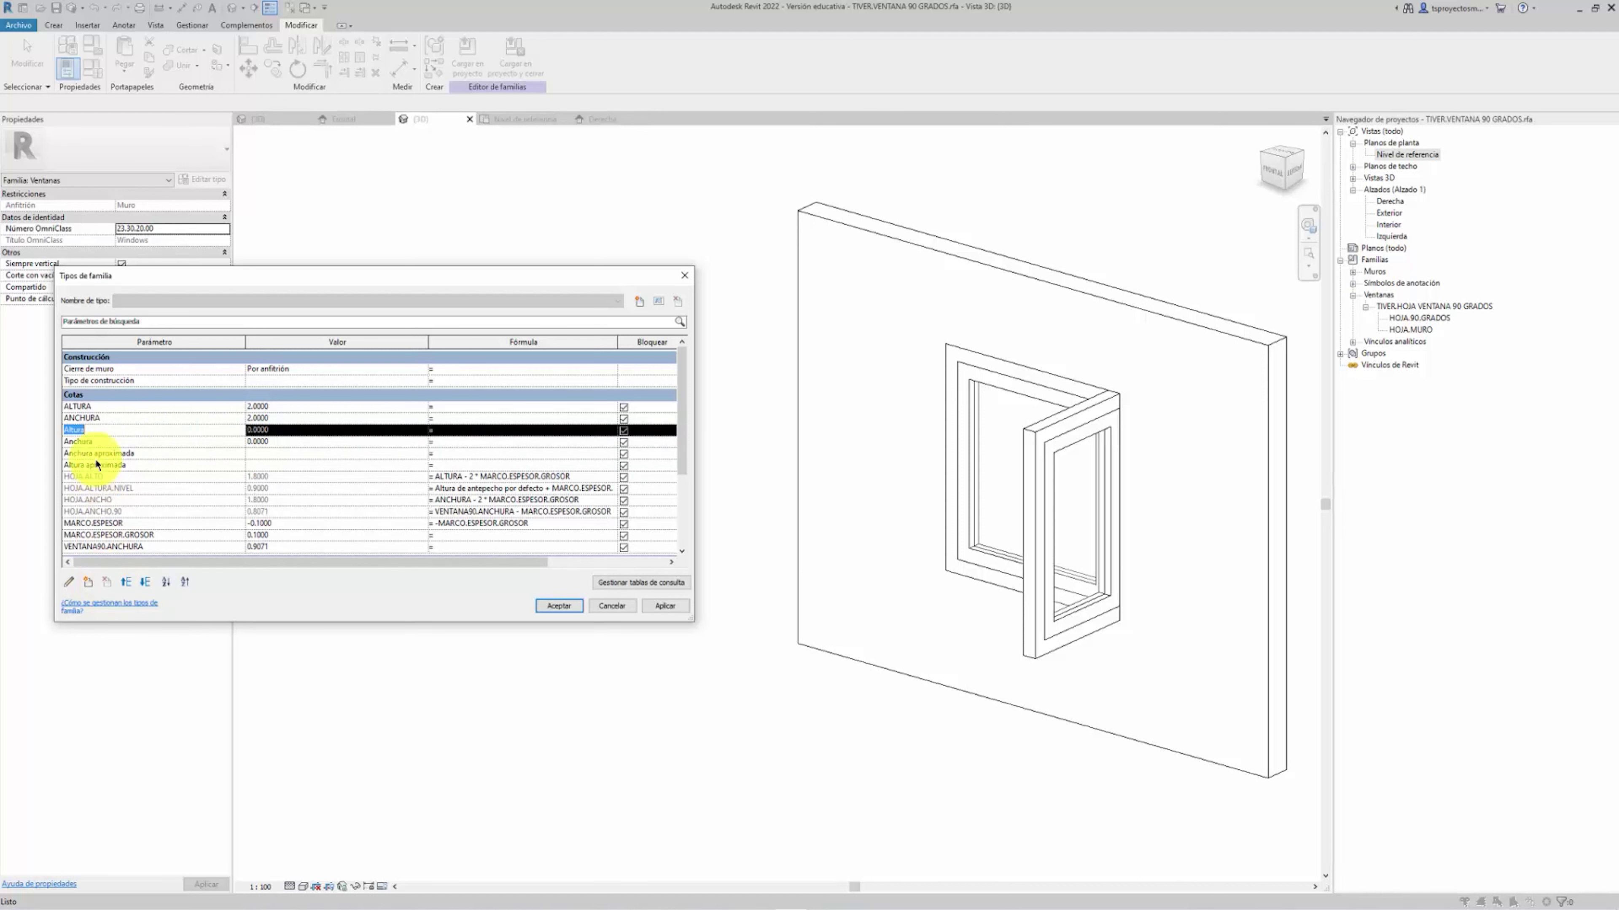
{"action": "left_click", "coordinate": [95, 441]}
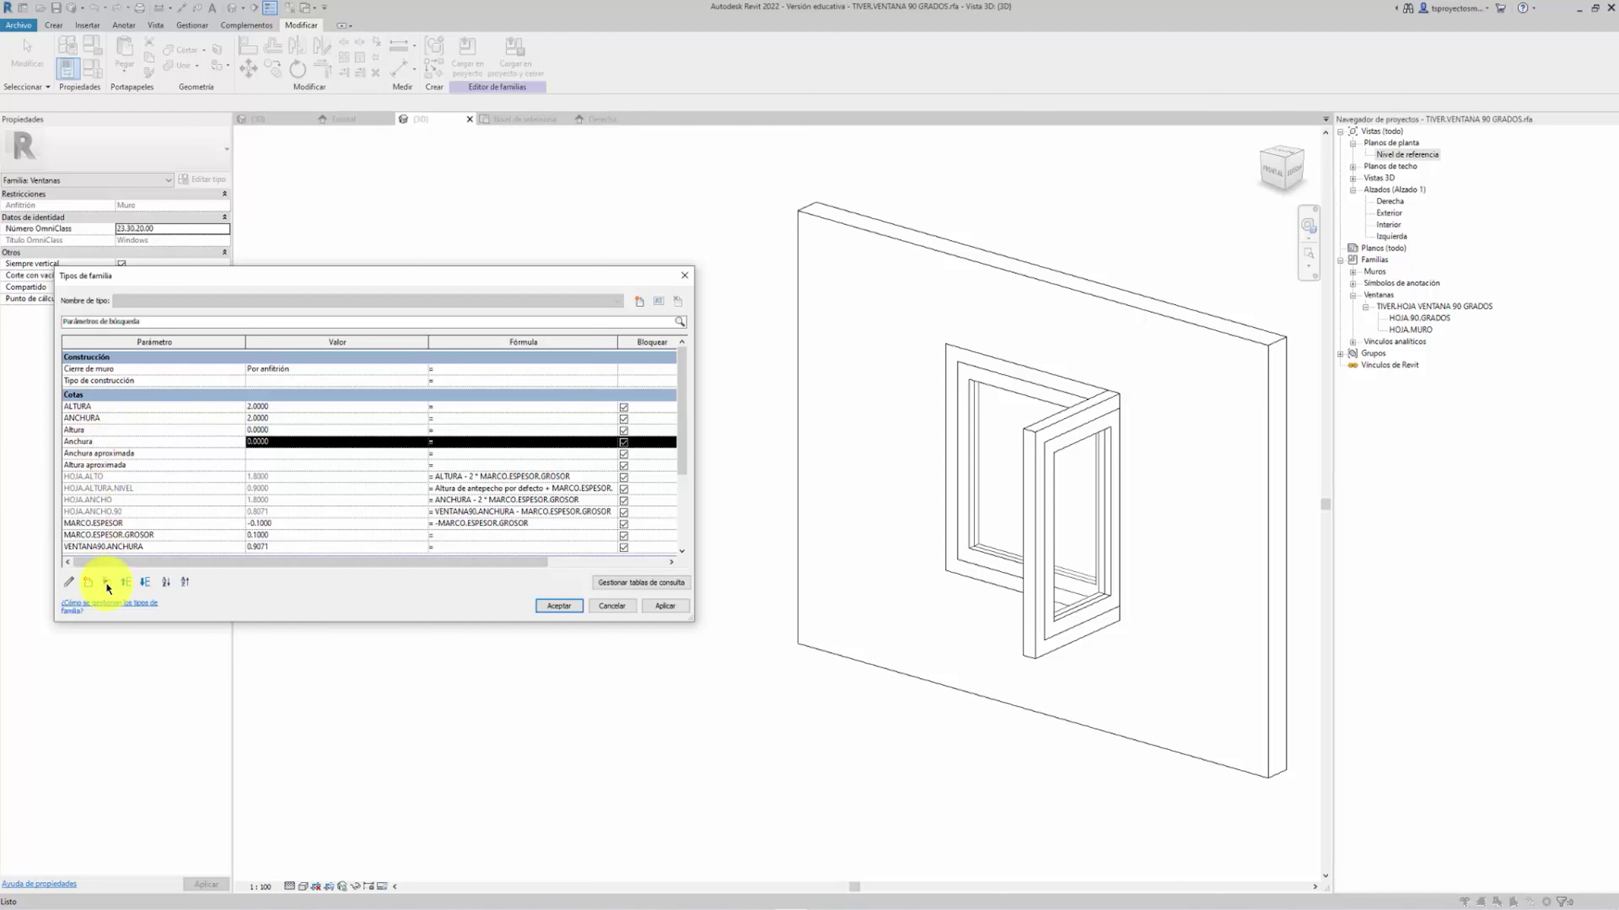
{"action": "left_click", "coordinate": [110, 453]}
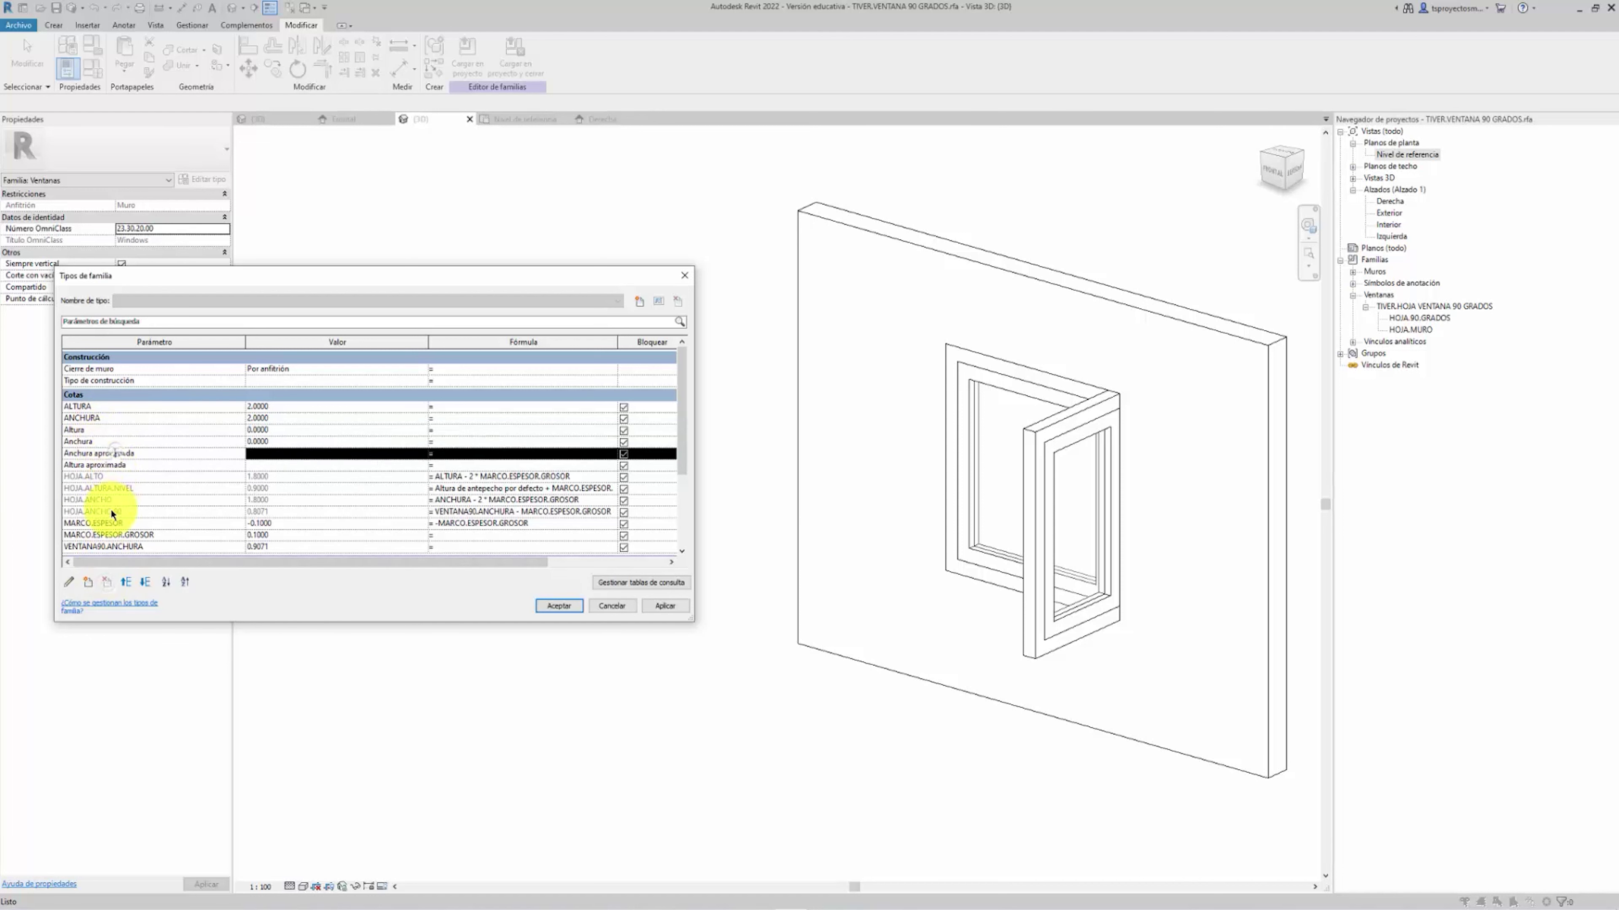
{"action": "left_click", "coordinate": [112, 466]}
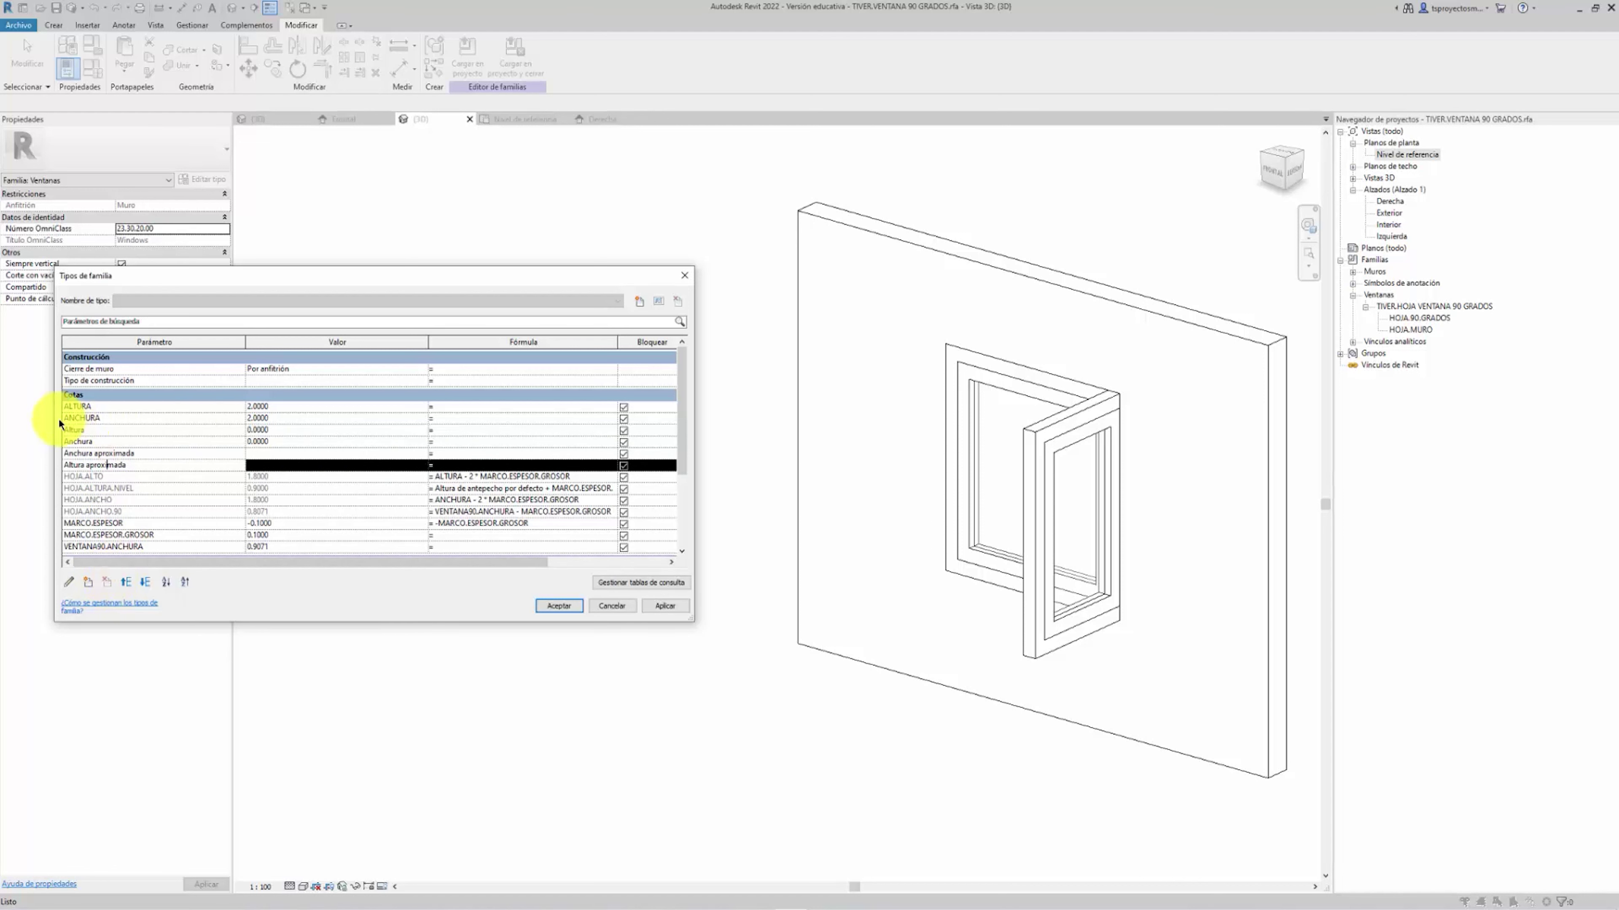
{"action": "left_click", "coordinate": [679, 609]}
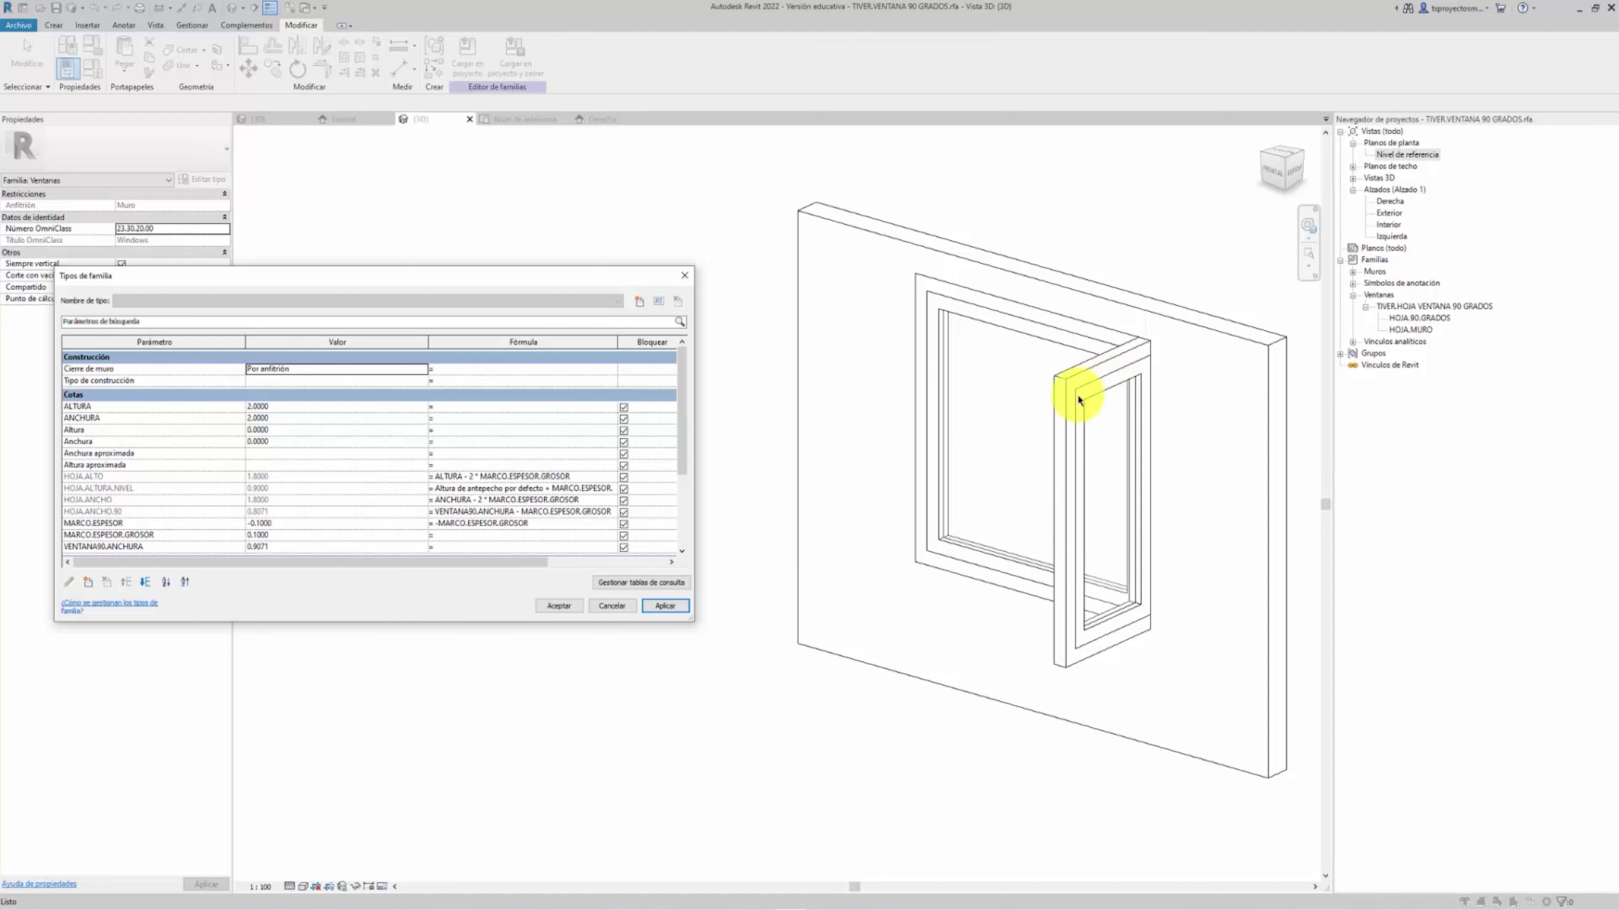
Set VENTANA90.ANCHURA to 2 to widen the open sash
{"action": "scroll", "coordinate": [173, 471], "scroll_direction": "down", "scroll_amount": 2}
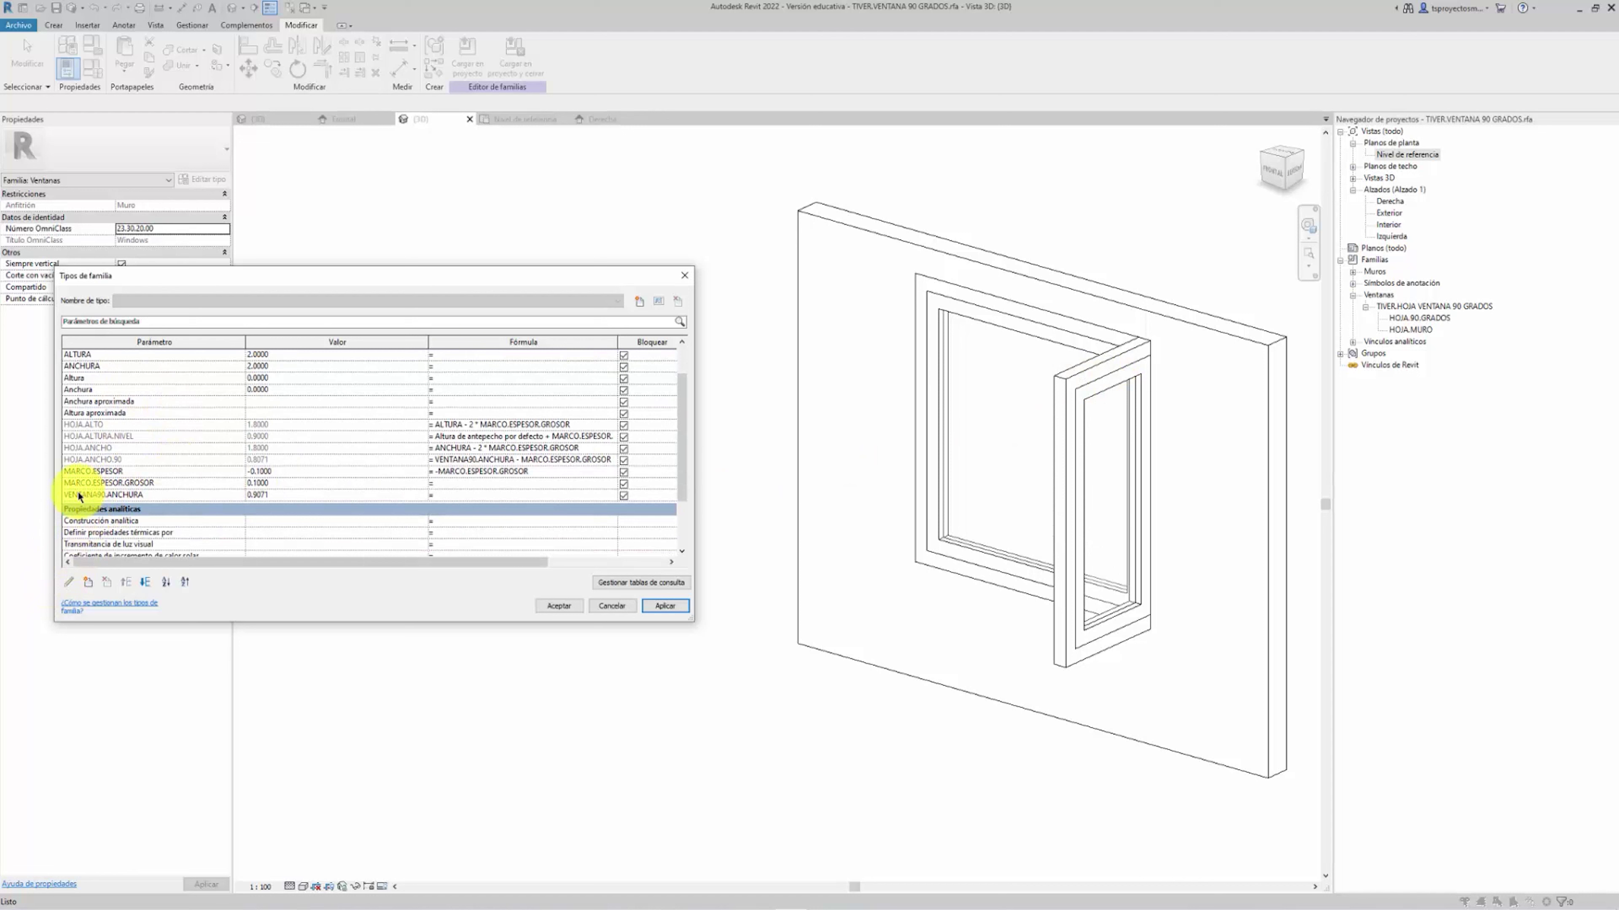
{"action": "left_click", "coordinate": [283, 492]}
{"action": "type", "text": "2"}
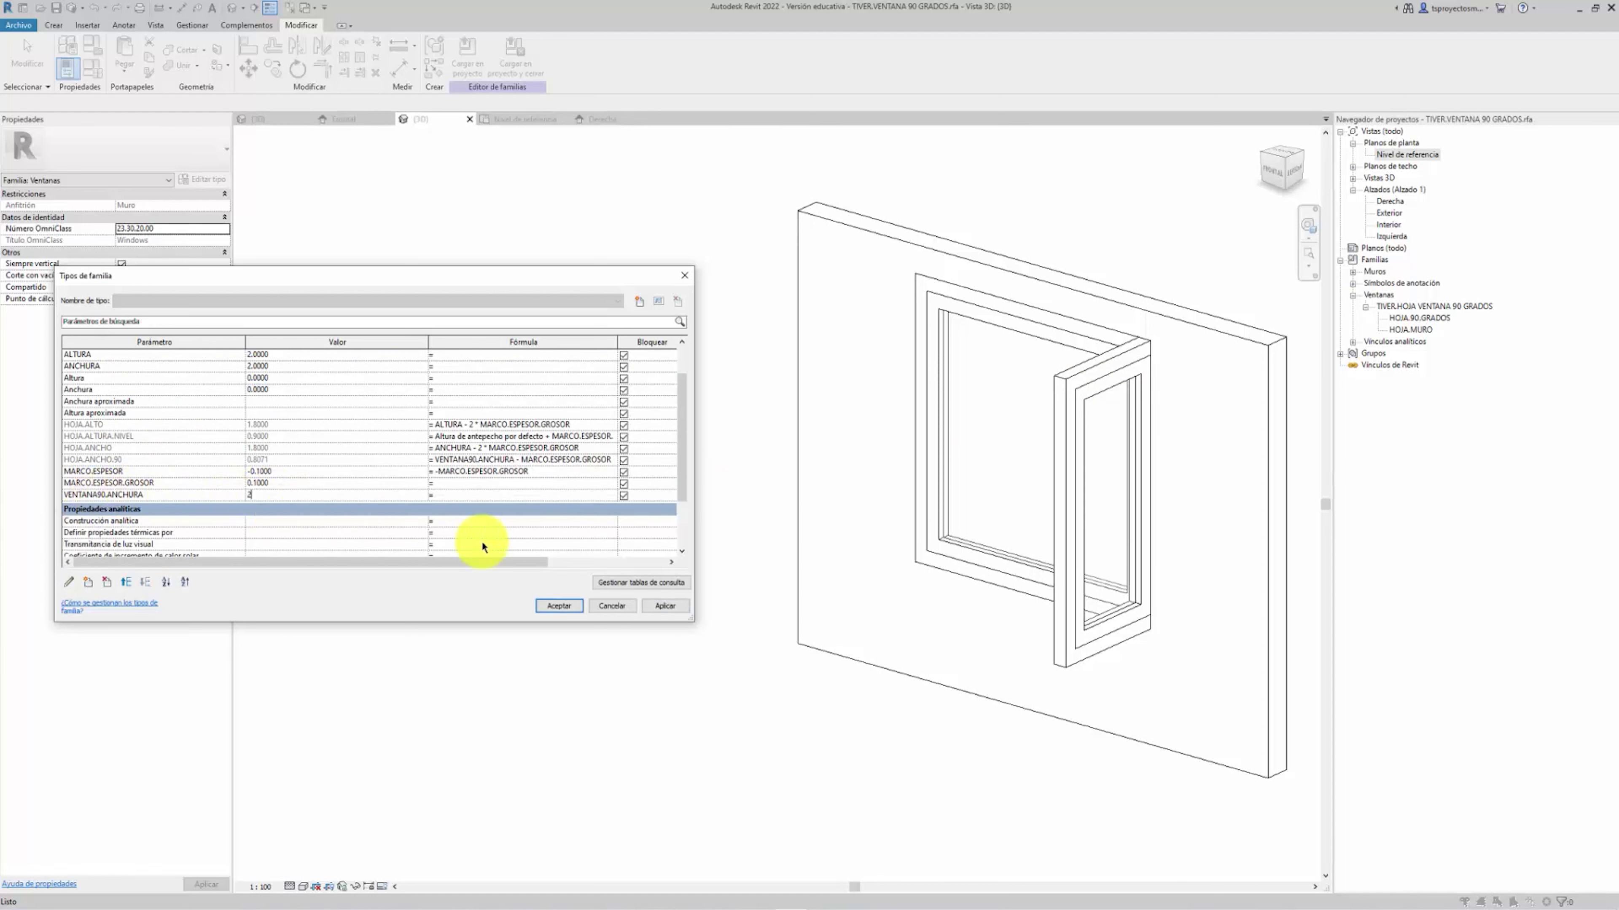
{"action": "left_click", "coordinate": [665, 605]}
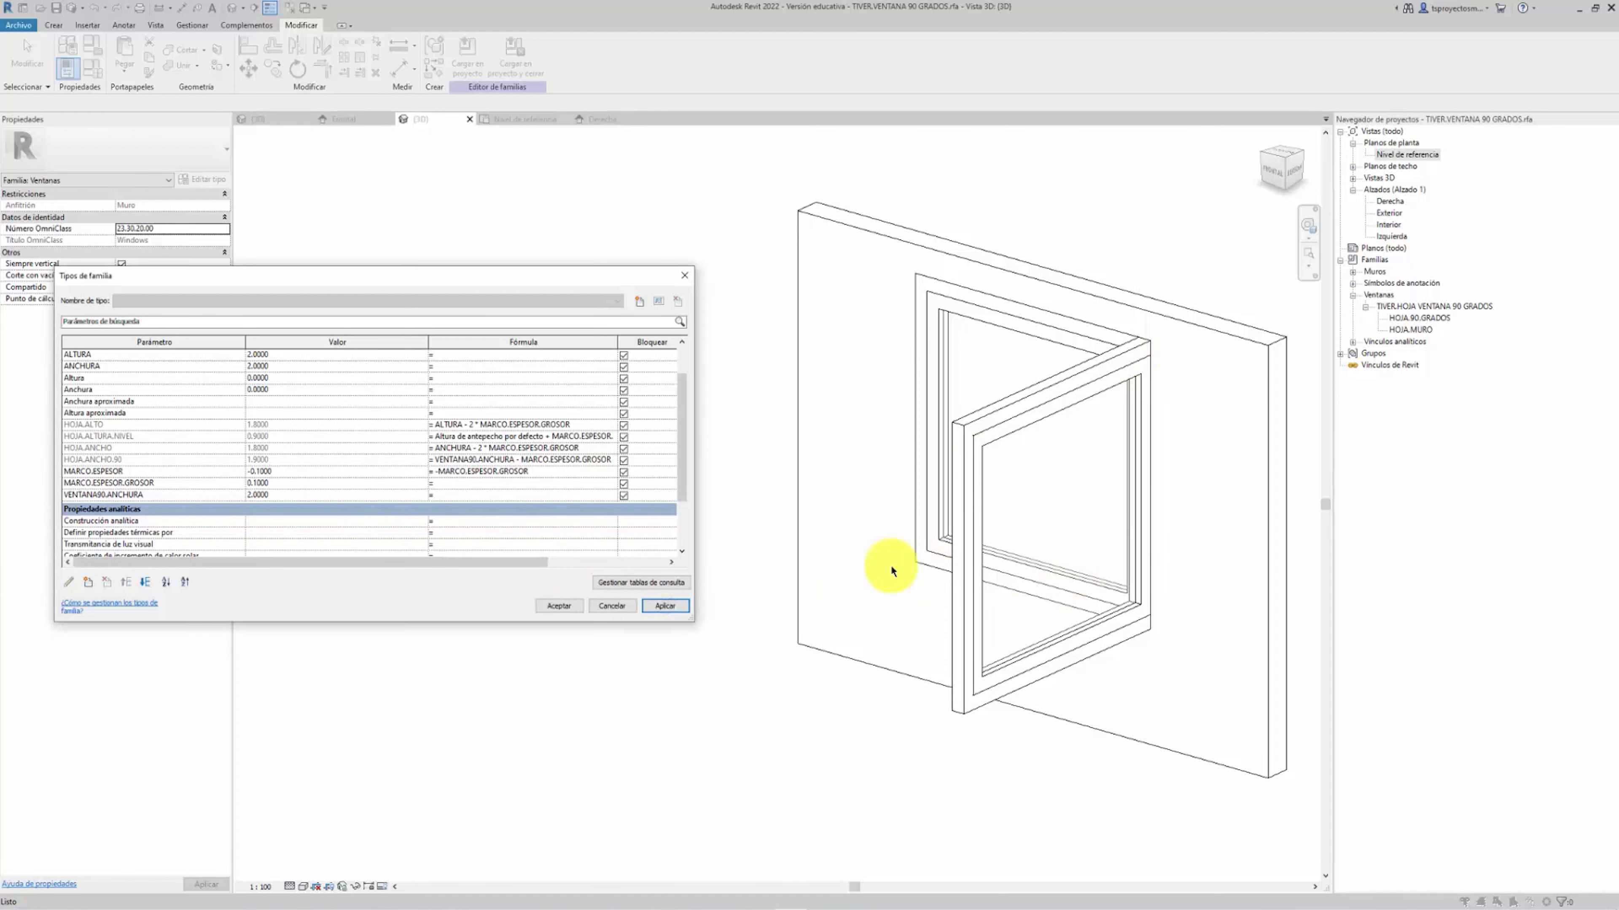
Accept the Family Types changes, then orbit around the enlarged window to inspect the open sash
{"action": "left_click", "coordinate": [608, 605]}
{"action": "mouse_move", "coordinate": [885, 560]}
{"action": "middle_mouse_down", "text": "shift"}
{"action": "mouse_move", "coordinate": [817, 532]}
{"action": "mouse_move", "coordinate": [1077, 495]}
{"action": "middle_mouse_up", "text": "shift"}
{"action": "mouse_move", "coordinate": [1120, 391]}
{"action": "middle_mouse_down", "text": "shift"}
{"action": "mouse_move", "coordinate": [1022, 510]}
{"action": "mouse_move", "coordinate": [1102, 486]}
{"action": "mouse_move", "coordinate": [885, 506]}
{"action": "mouse_move", "coordinate": [1193, 507]}
{"action": "mouse_move", "coordinate": [1077, 495]}
{"action": "mouse_move", "coordinate": [1239, 488]}
{"action": "mouse_move", "coordinate": [892, 502]}
{"action": "mouse_move", "coordinate": [1073, 517]}
{"action": "mouse_move", "coordinate": [784, 531]}
{"action": "mouse_move", "coordinate": [1048, 470]}
{"action": "mouse_move", "coordinate": [684, 462]}
{"action": "mouse_move", "coordinate": [741, 477]}
{"action": "mouse_move", "coordinate": [740, 351]}
{"action": "mouse_move", "coordinate": [766, 379]}
{"action": "mouse_move", "coordinate": [1050, 418]}
{"action": "mouse_move", "coordinate": [903, 455]}
{"action": "mouse_move", "coordinate": [1099, 459]}
{"action": "mouse_move", "coordinate": [733, 488]}
{"action": "mouse_move", "coordinate": [708, 510]}
{"action": "middle_mouse_up", "text": "shift"}
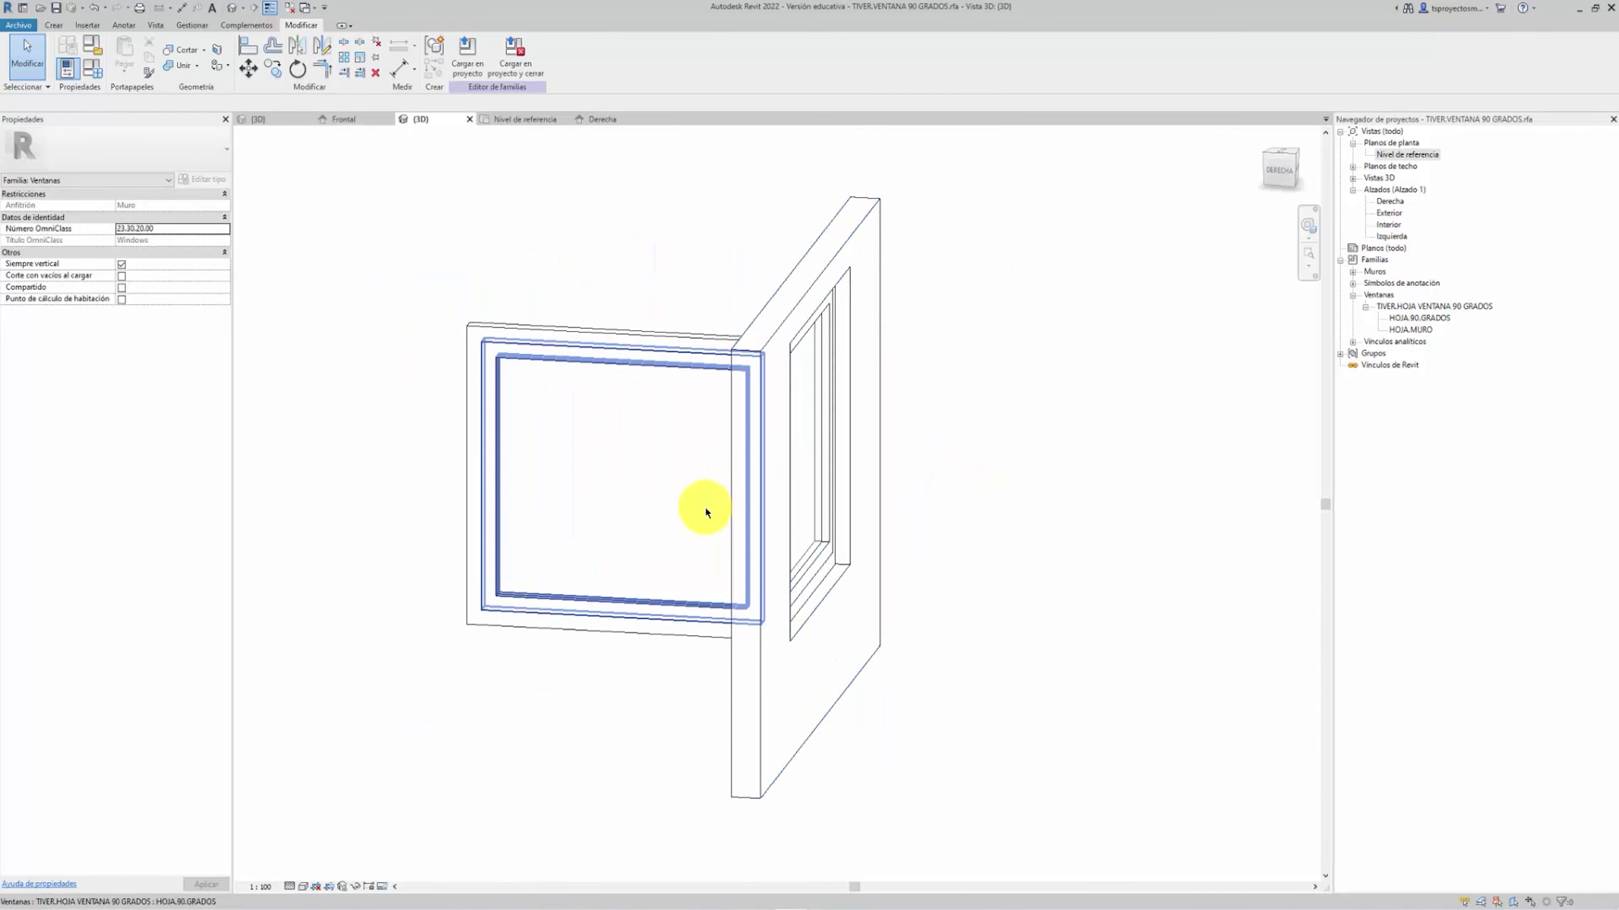
{"action": "mouse_move", "coordinate": [665, 444]}
{"action": "middle_mouse_down", "text": "shift"}
{"action": "mouse_move", "coordinate": [827, 503]}
{"action": "mouse_move", "coordinate": [957, 510]}
{"action": "mouse_move", "coordinate": [748, 498]}
{"action": "mouse_move", "coordinate": [827, 511]}
{"action": "mouse_move", "coordinate": [872, 489]}
{"action": "mouse_move", "coordinate": [643, 542]}
{"action": "middle_mouse_up", "text": "shift"}
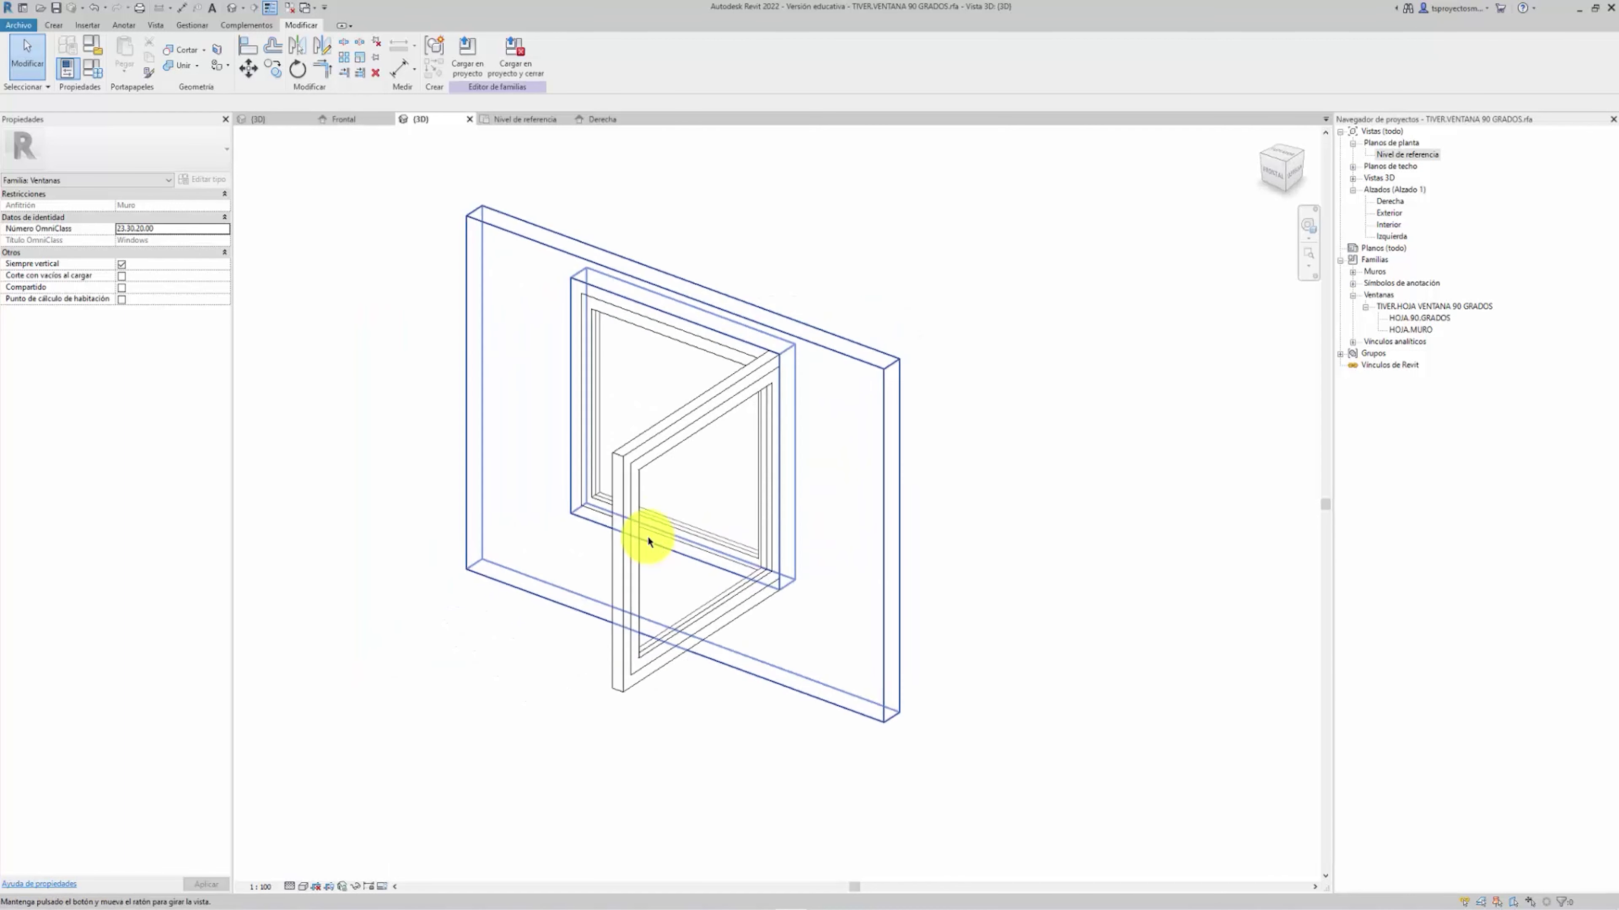
{"action": "mouse_move", "coordinate": [690, 467]}
{"action": "middle_mouse_down", "text": "shift"}
{"action": "mouse_move", "coordinate": [885, 531]}
{"action": "mouse_move", "coordinate": [986, 365]}
{"action": "middle_mouse_up", "text": "shift"}
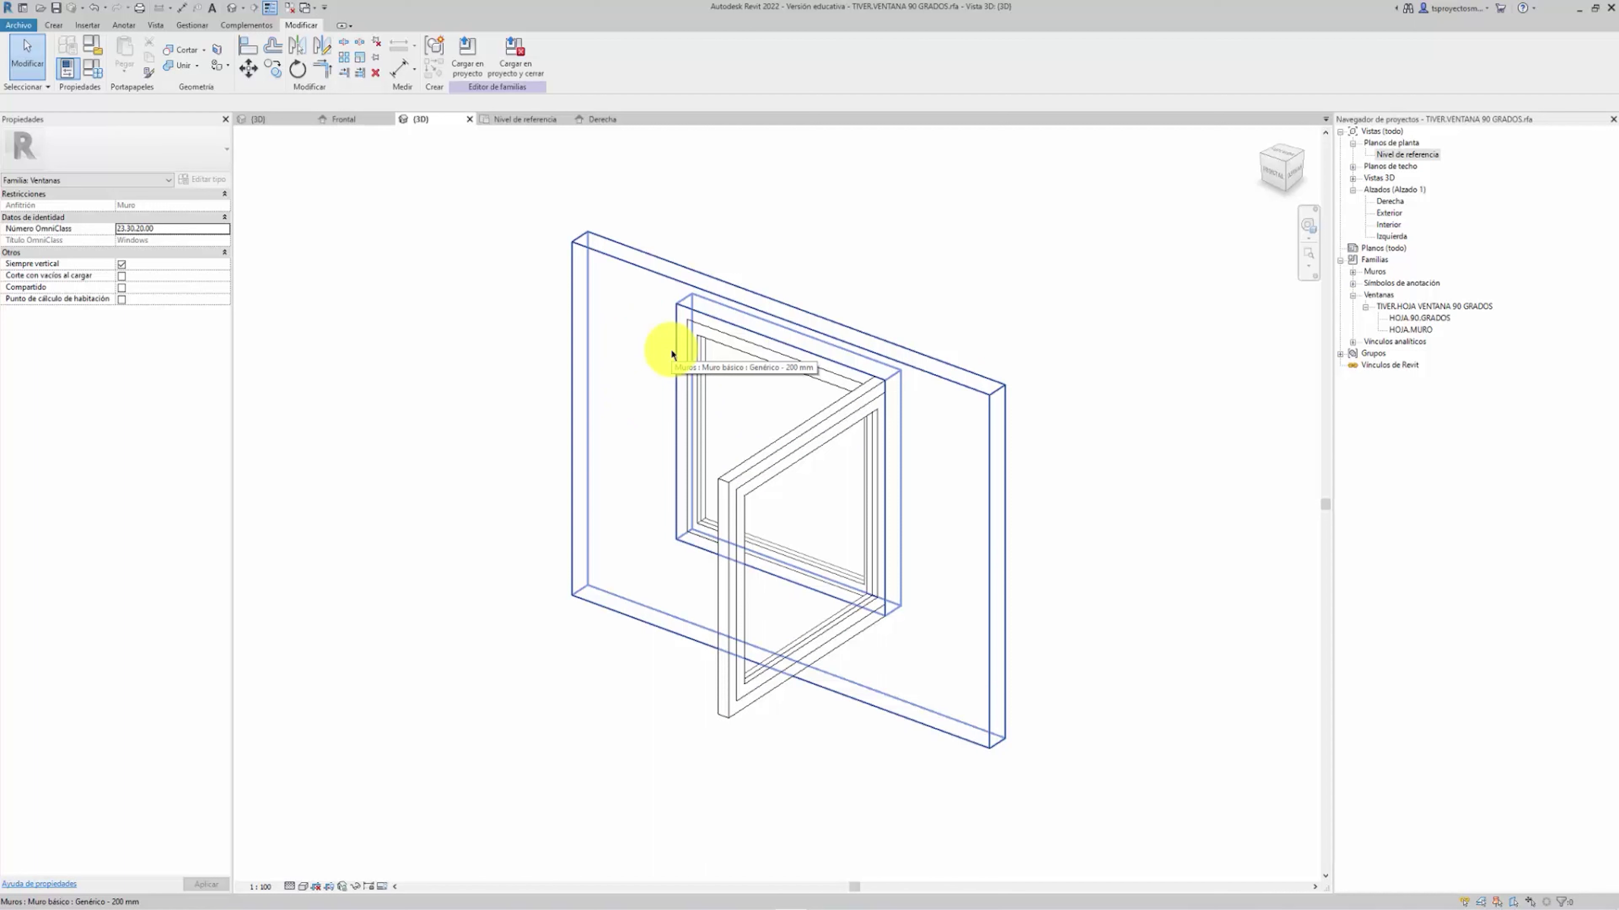
{"action": "scroll", "coordinate": [831, 387], "scroll_direction": "down", "scroll_amount": 2}
{"action": "mouse_move", "coordinate": [1022, 440]}
{"action": "middle_mouse_down", "text": "shift"}
{"action": "mouse_move", "coordinate": [842, 473]}
{"action": "mouse_move", "coordinate": [824, 535]}
{"action": "mouse_move", "coordinate": [776, 481]}
{"action": "mouse_move", "coordinate": [822, 489]}
{"action": "middle_mouse_up", "text": "shift"}
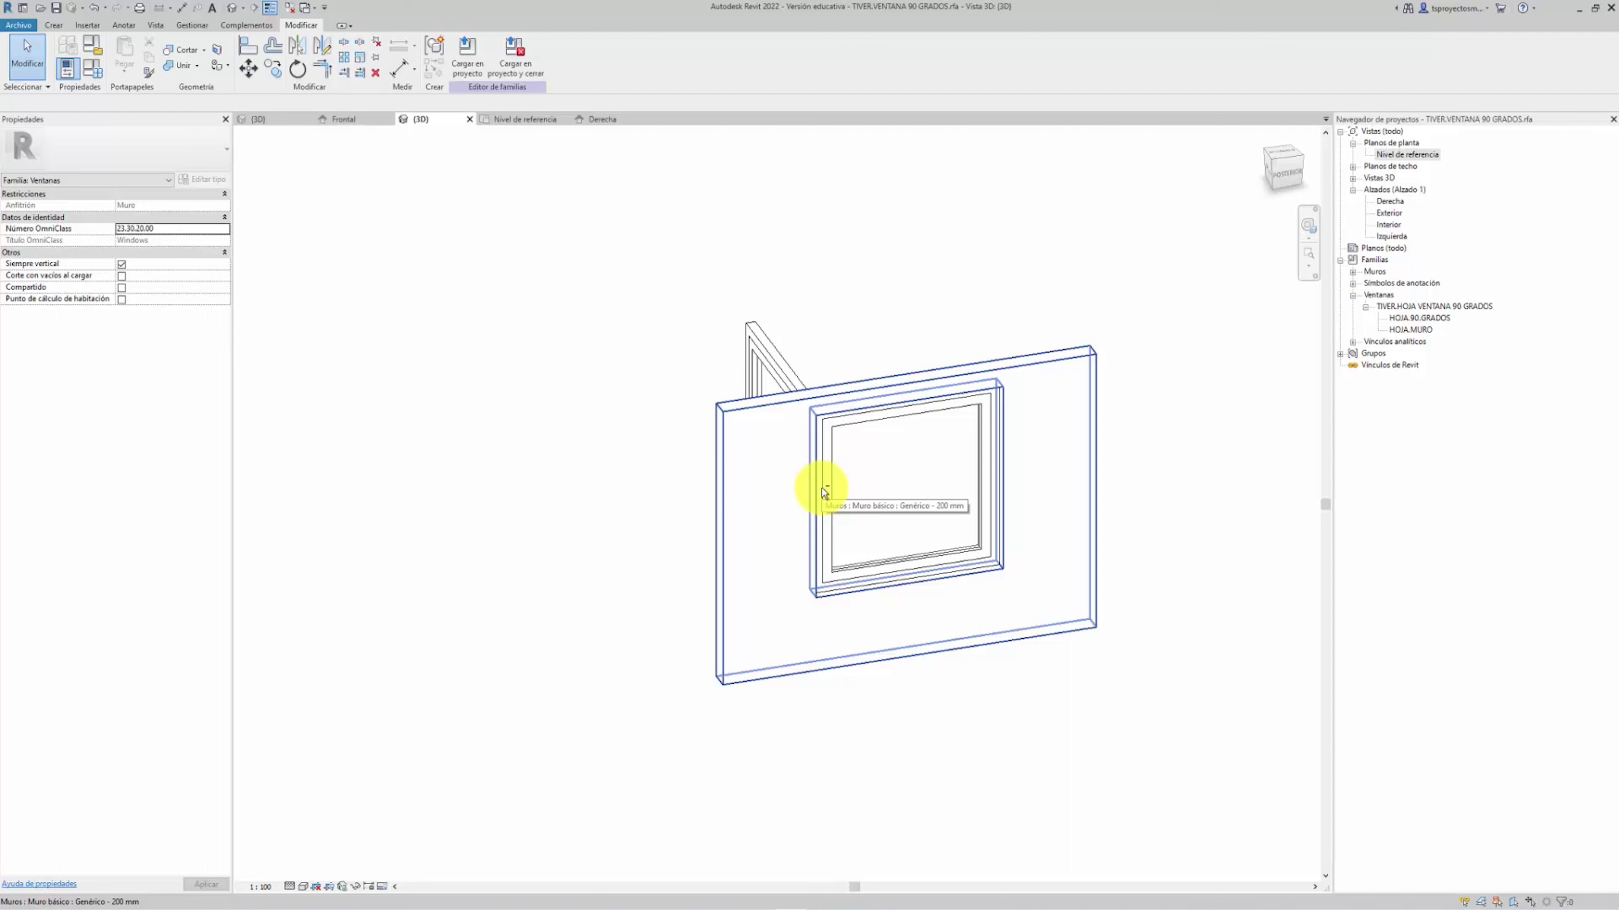
{"action": "mouse_move", "coordinate": [841, 495]}
{"action": "middle_mouse_down", "text": "shift"}
{"action": "mouse_move", "coordinate": [1005, 531]}
{"action": "mouse_move", "coordinate": [971, 577]}
{"action": "mouse_move", "coordinate": [1156, 563]}
{"action": "mouse_move", "coordinate": [982, 607]}
{"action": "mouse_move", "coordinate": [1022, 615]}
{"action": "middle_mouse_up", "text": "shift"}
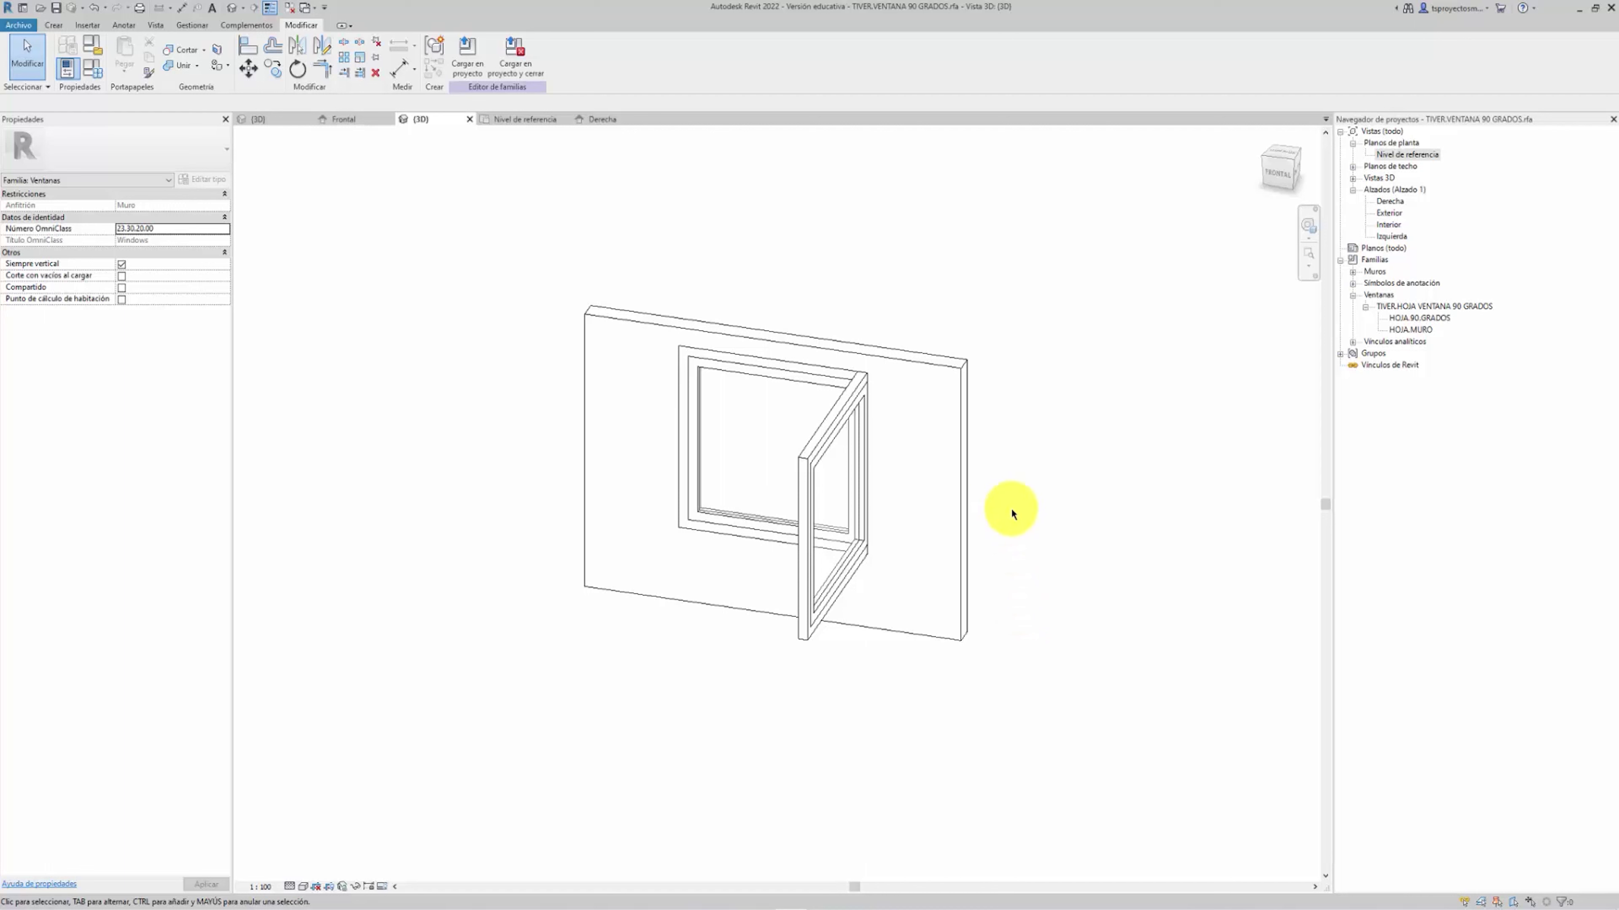
{"action": "middle_click_drag", "start_coordinate": [1012, 514], "coordinate": [950, 510], "text": "shift"}
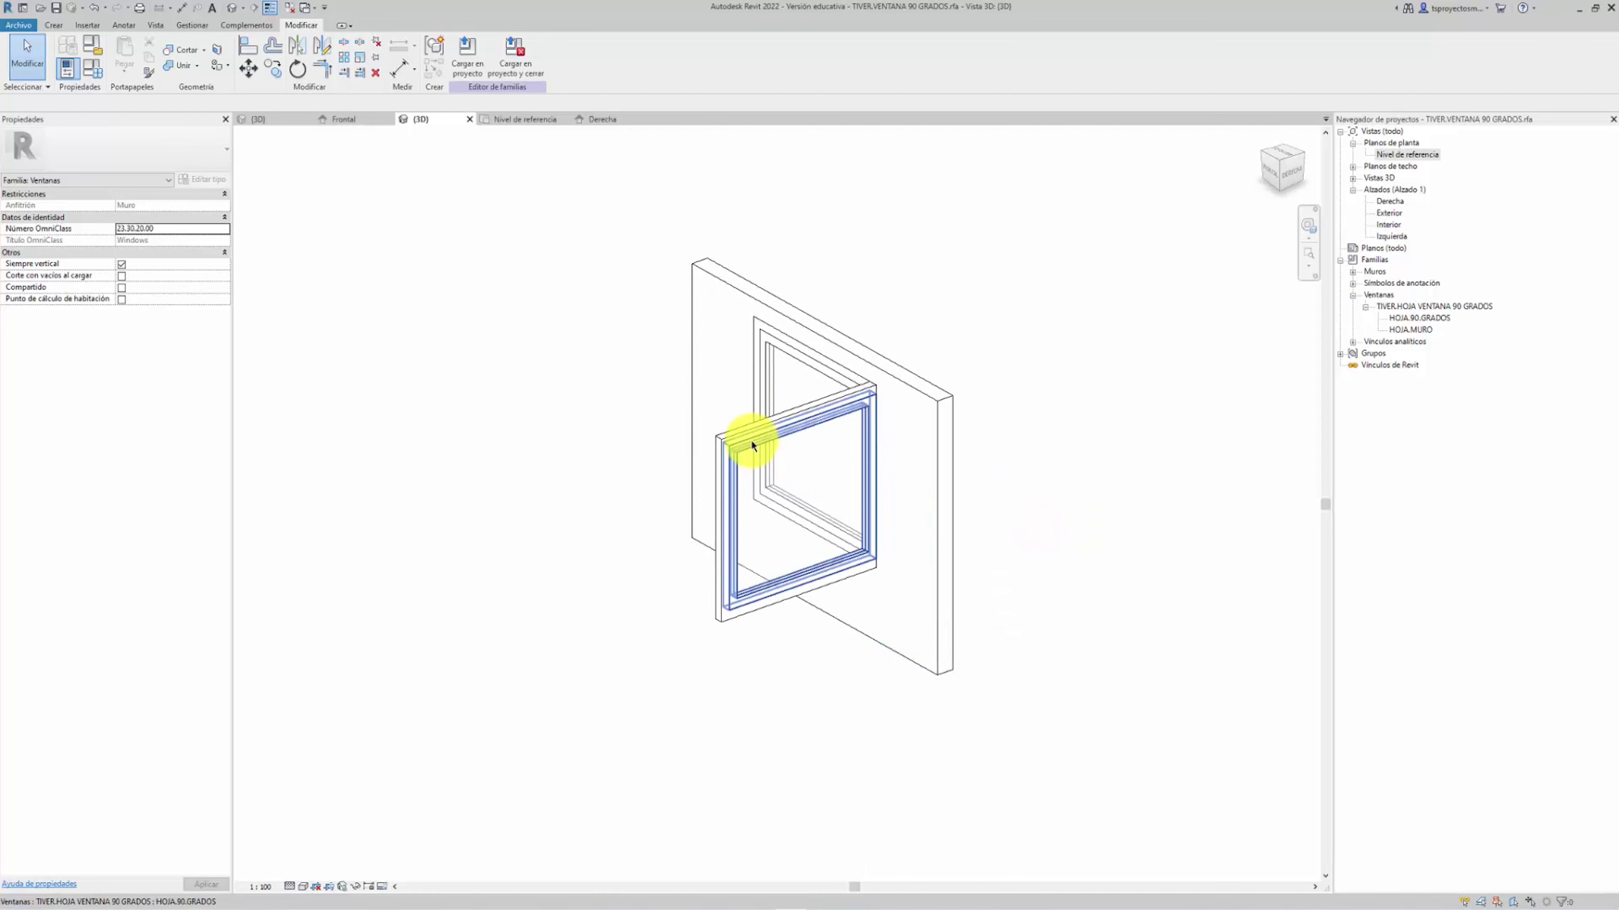
{"action": "left_click", "coordinate": [347, 117]}
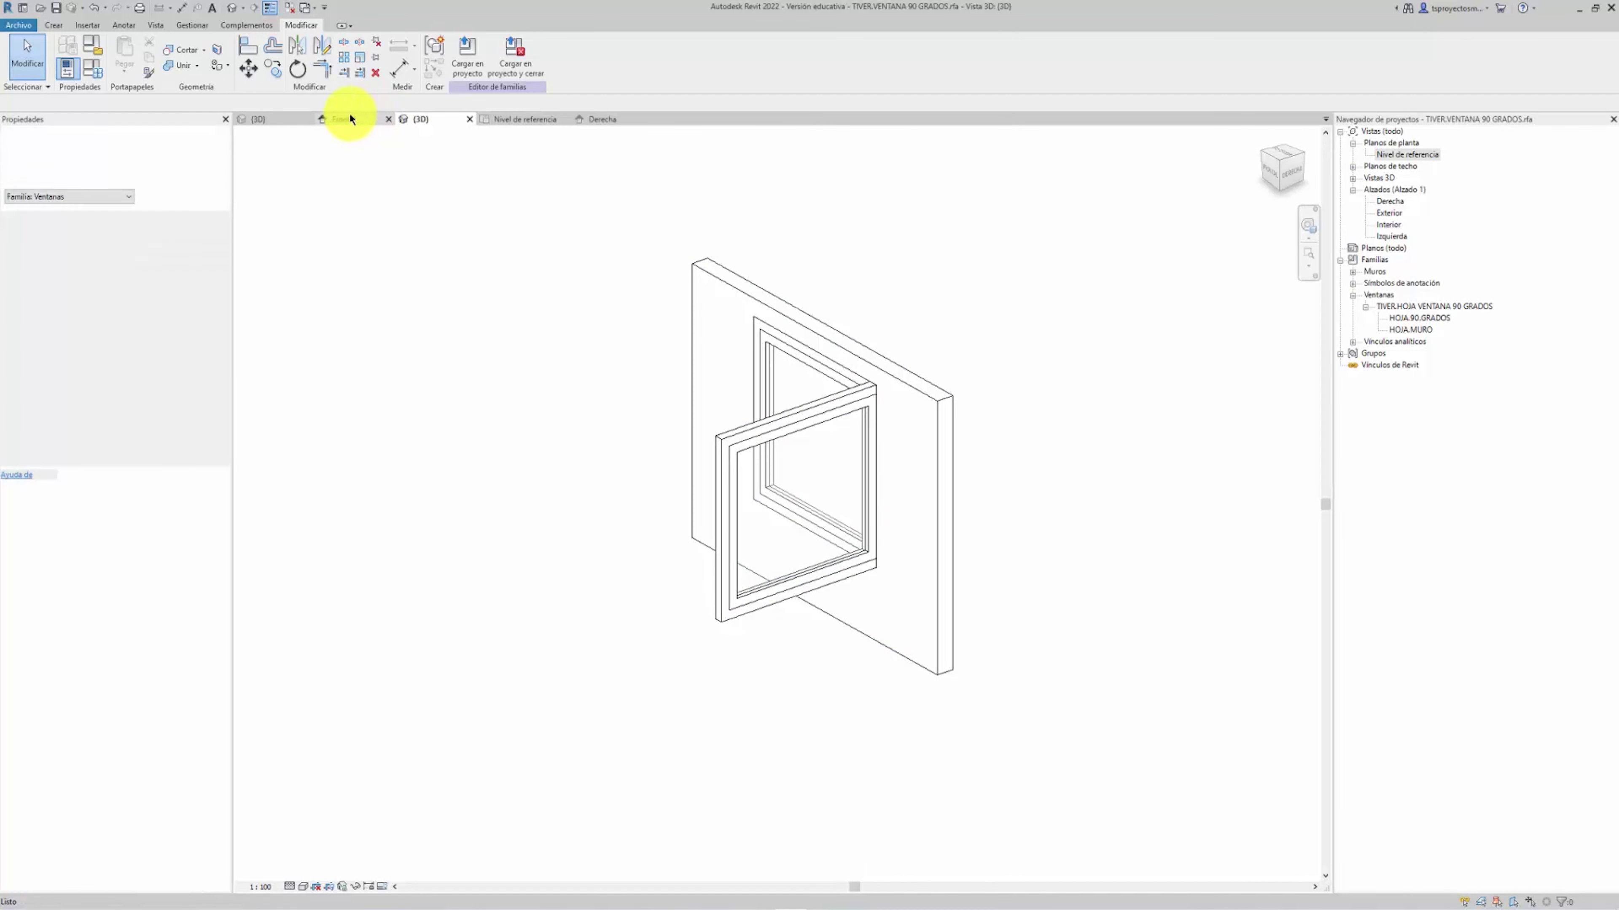
{"action": "scroll", "coordinate": [684, 363], "scroll_direction": "down", "scroll_amount": 1}
{"action": "scroll", "coordinate": [596, 372], "scroll_direction": "down", "scroll_amount": 1}
{"action": "middle_click_drag", "start_coordinate": [596, 372], "coordinate": [680, 408]}
{"action": "scroll", "coordinate": [680, 408], "scroll_direction": "down", "scroll_amount": 1}
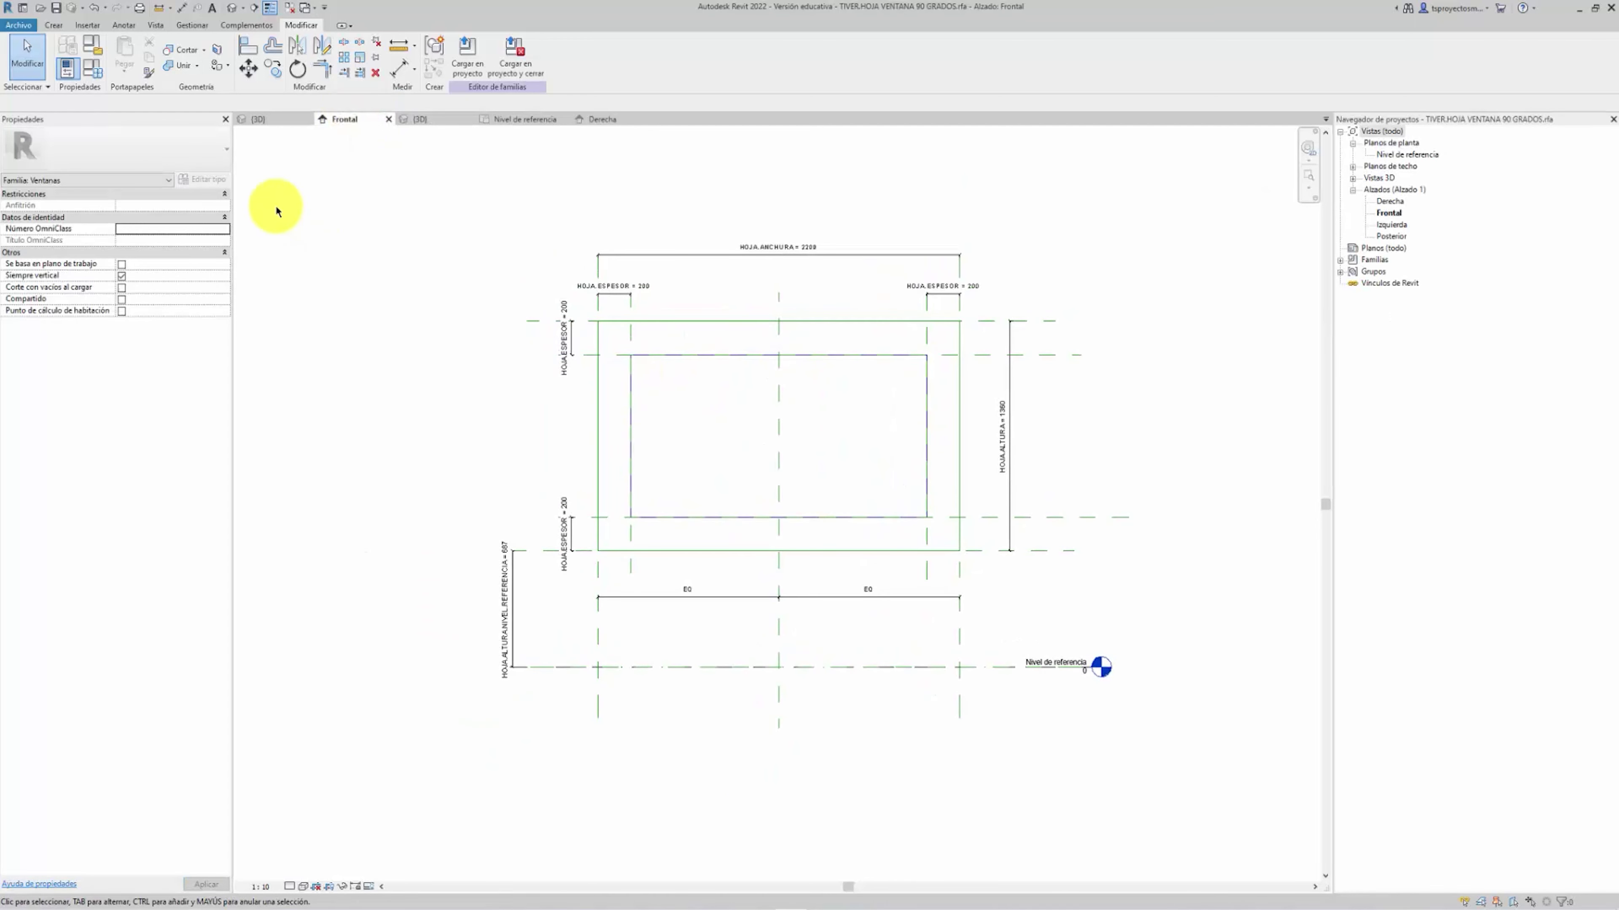
{"action": "left_click", "coordinate": [100, 77]}
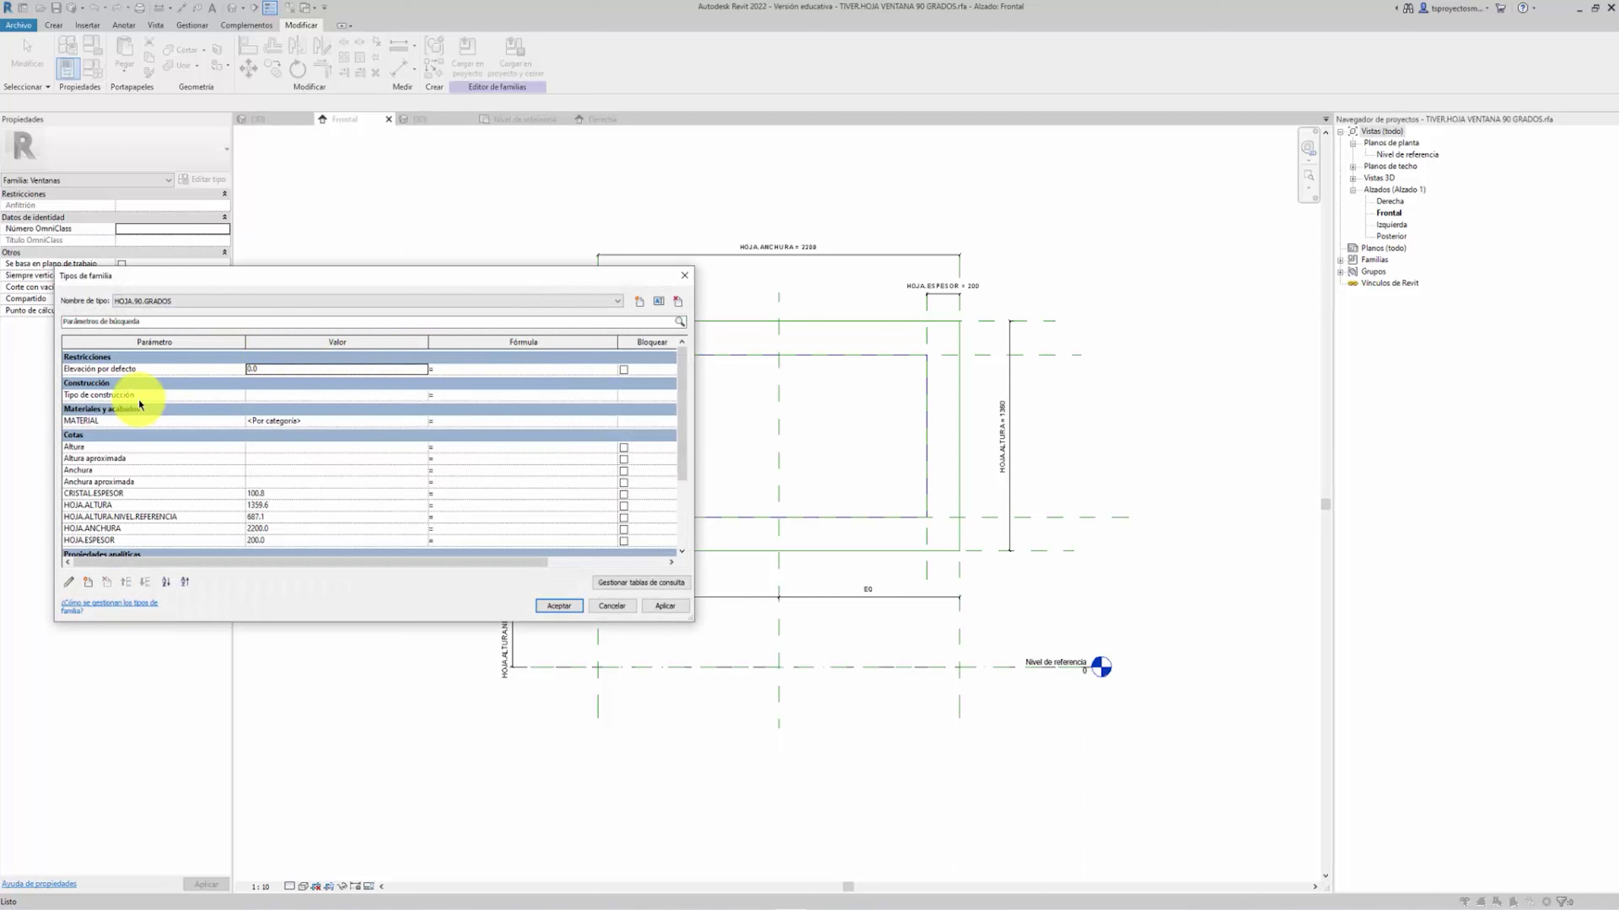
{"action": "left_click", "coordinate": [160, 309]}
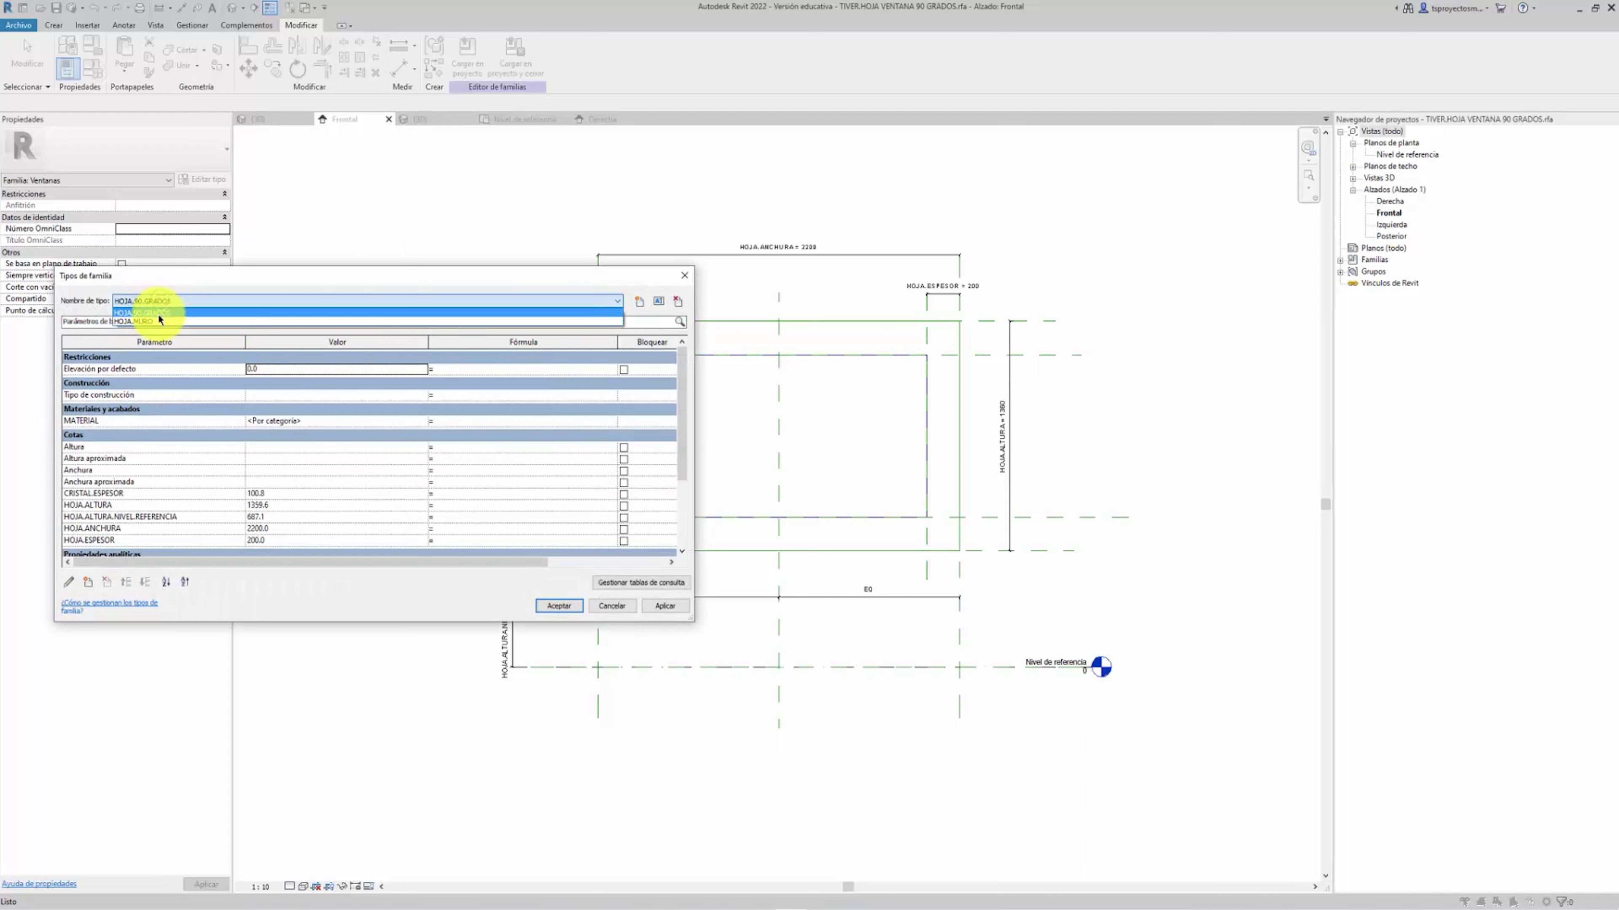
{"action": "left_click", "coordinate": [159, 314]}
{"action": "left_click", "coordinate": [174, 301]}
{"action": "left_click", "coordinate": [167, 311]}
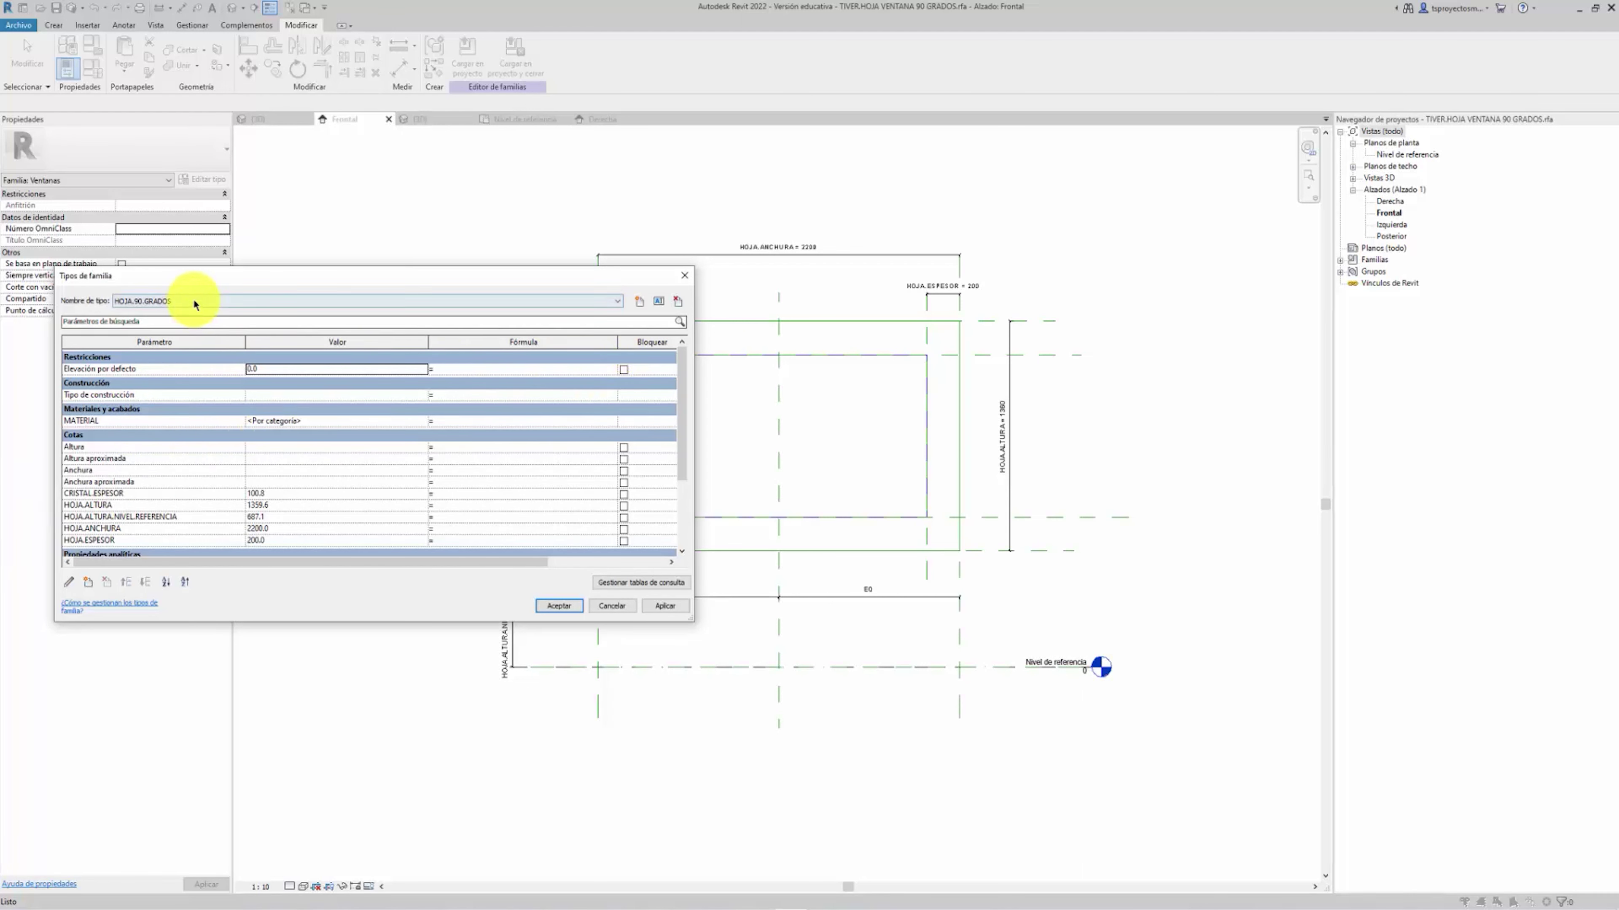
{"action": "left_click", "coordinate": [560, 607]}
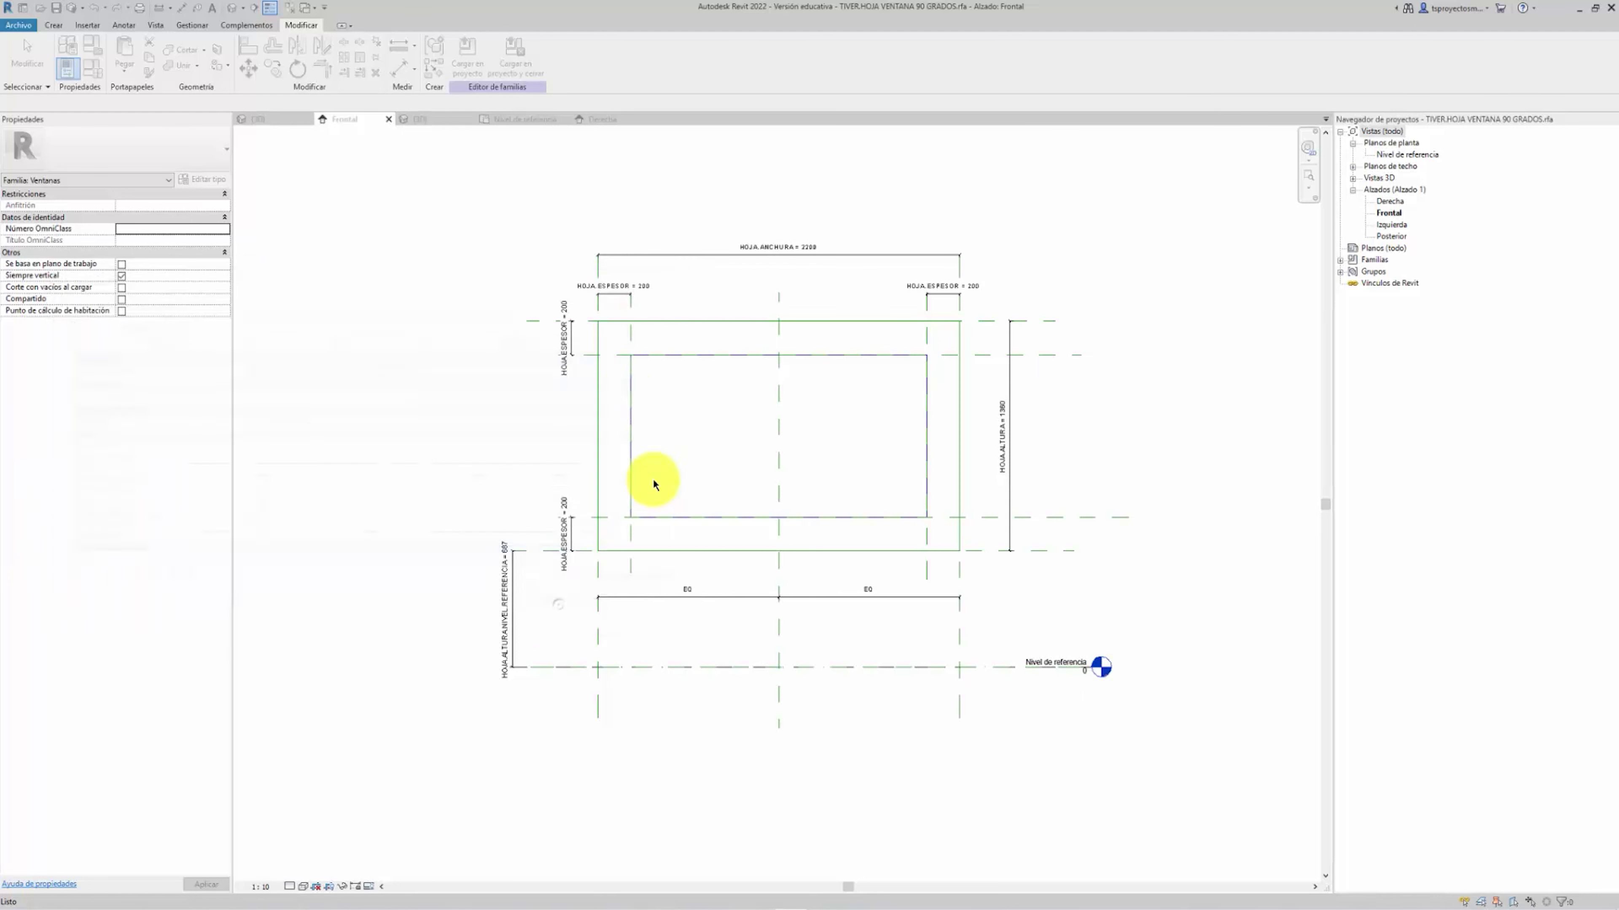
Link the sash frame extrusion's material to the MATERIAL parameter, then review Family Types
{"action": "left_click", "coordinate": [599, 406]}
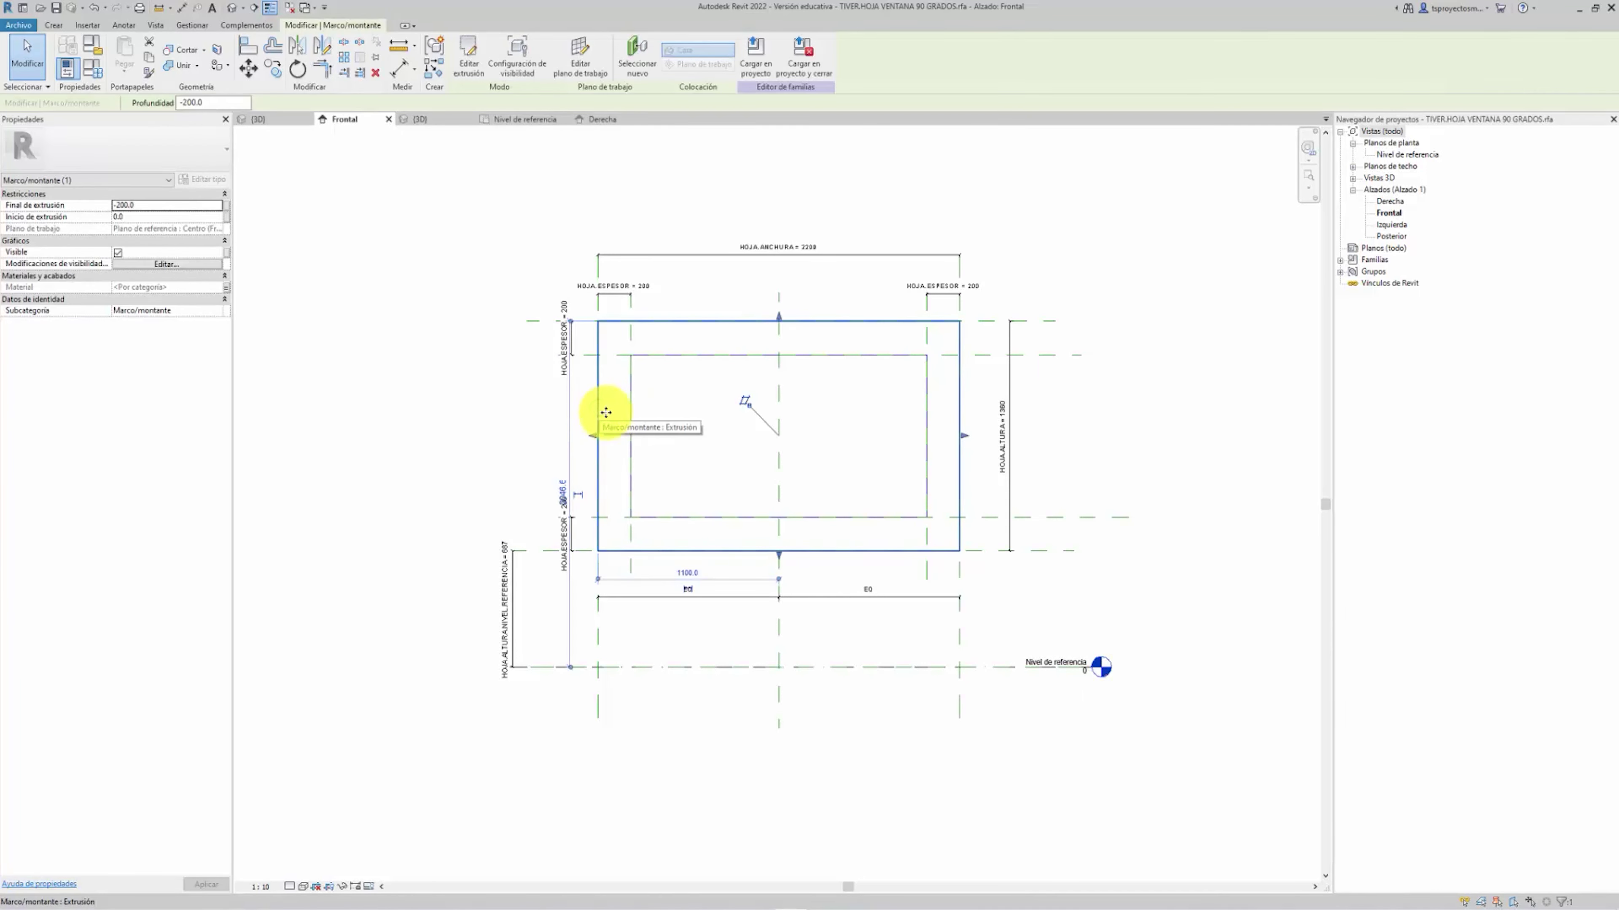
{"action": "double_click", "coordinate": [664, 548]}
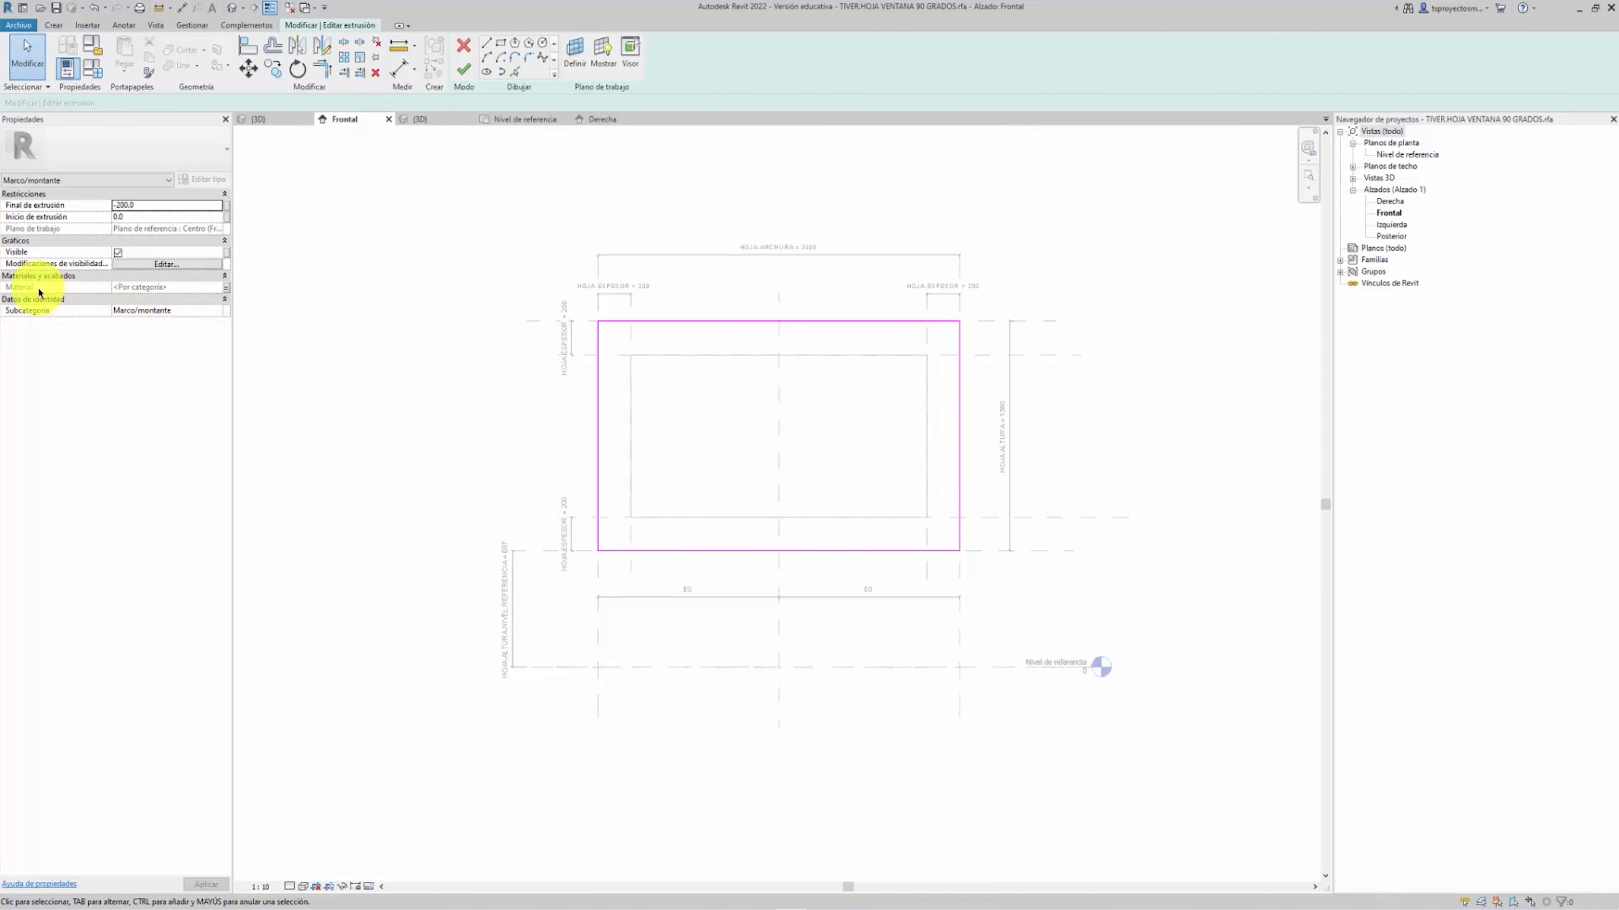
{"action": "left_click", "coordinate": [226, 287]}
{"action": "left_click", "coordinate": [160, 402]}
{"action": "left_click", "coordinate": [244, 554]}
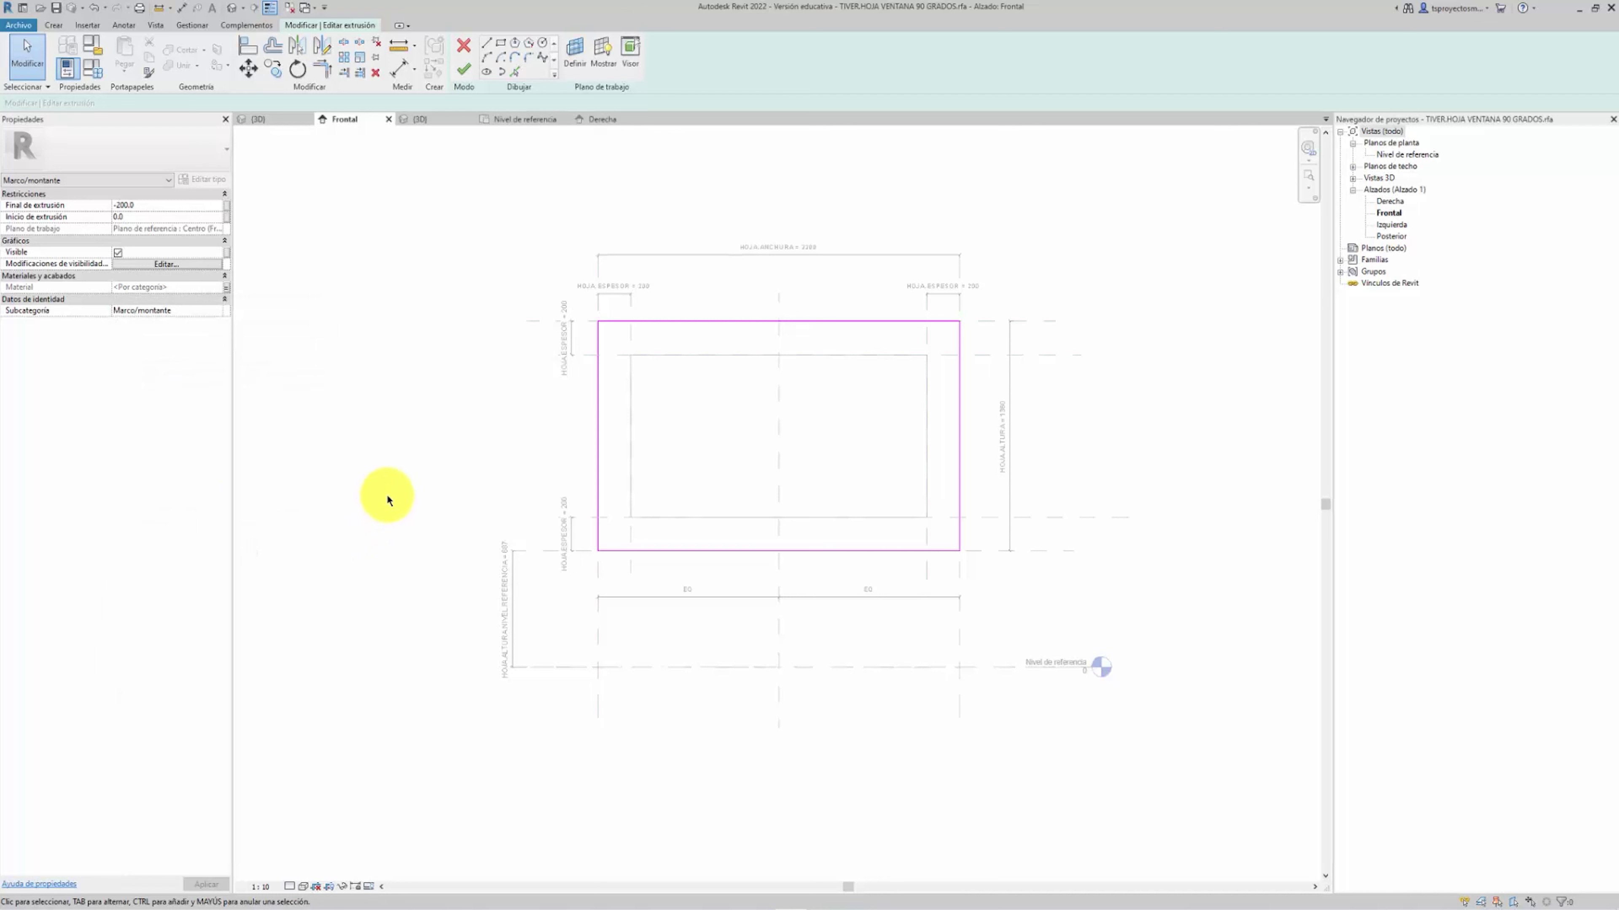
{"action": "left_click", "coordinate": [463, 68]}
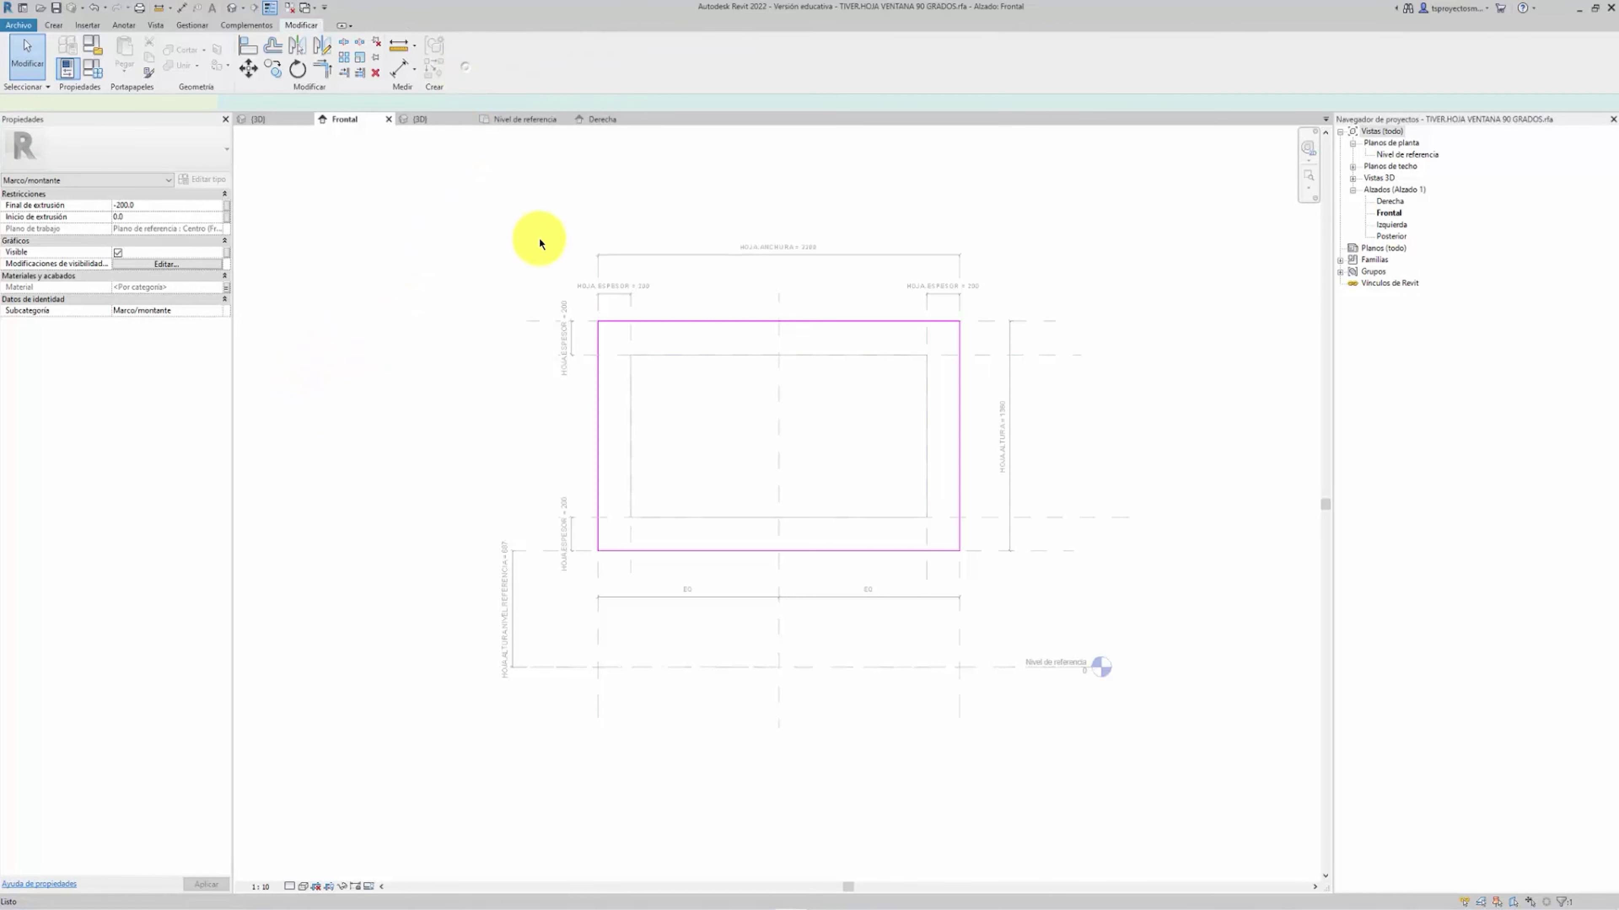
{"action": "left_click", "coordinate": [91, 69]}
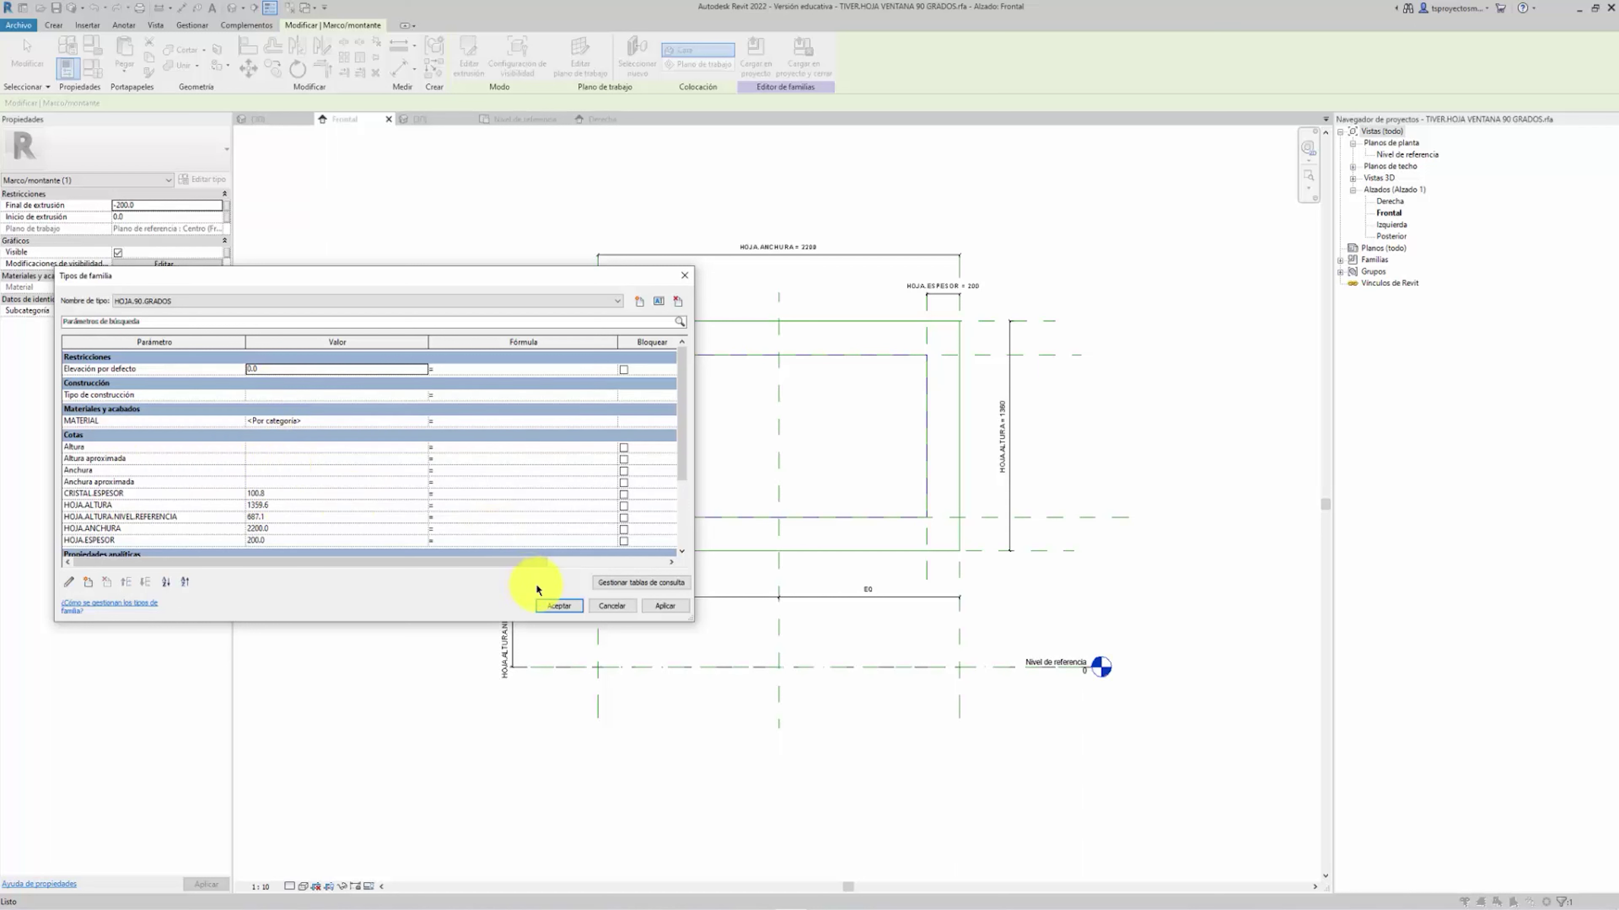
{"action": "left_click", "coordinate": [555, 606]}
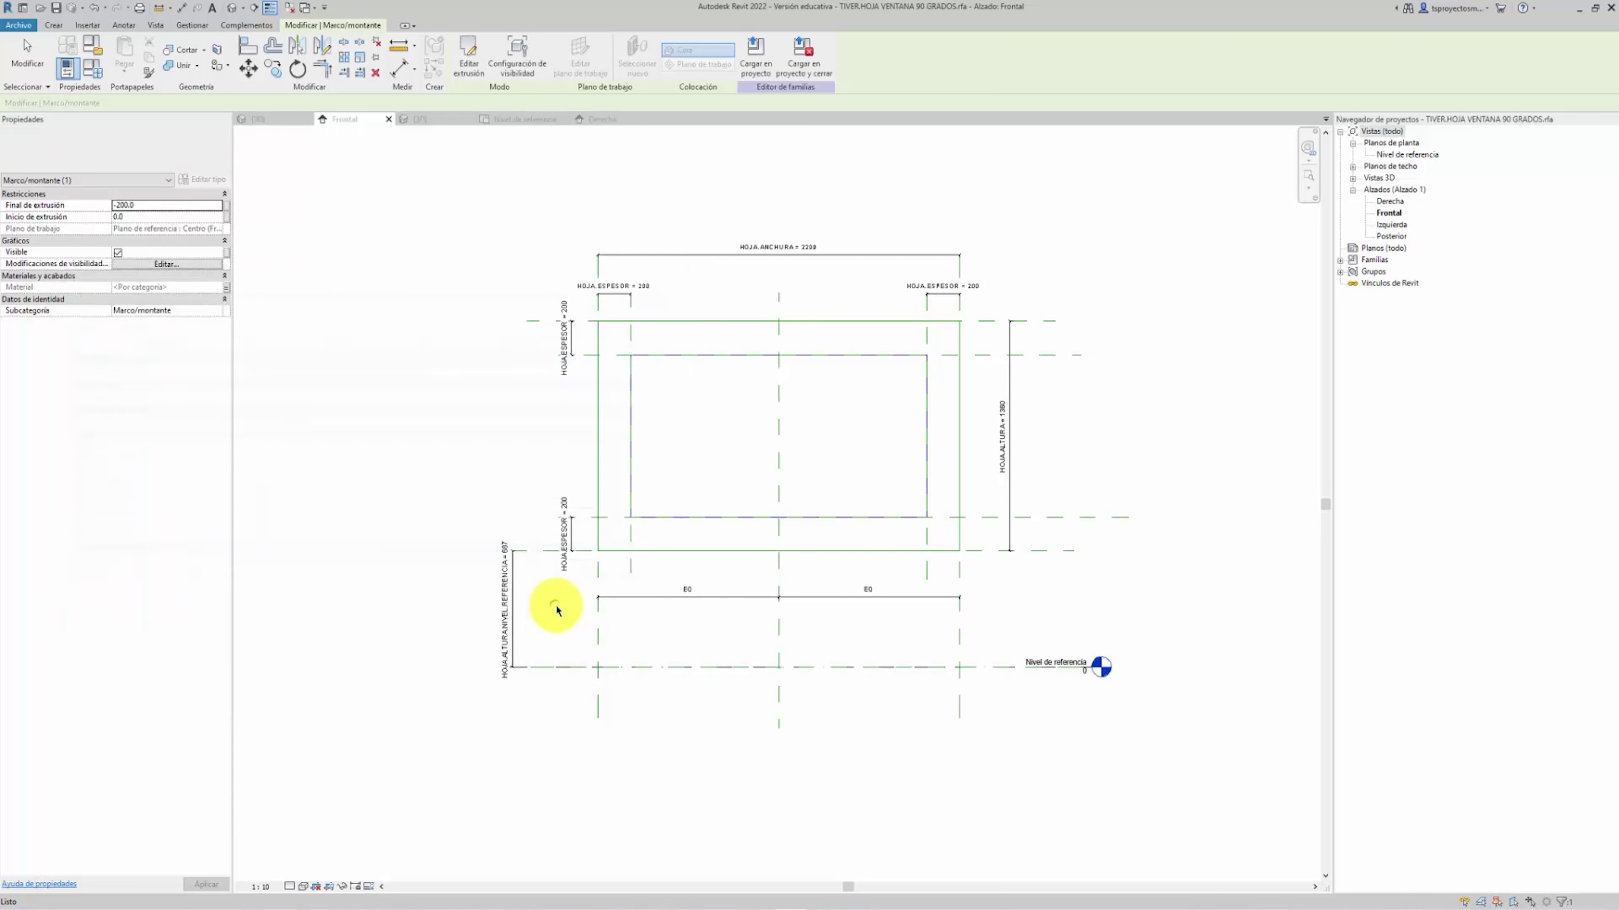
Go from the Derecha elevation to the 3D view and select the swung-open sash extrusion
{"action": "left_click", "coordinate": [319, 167]}
{"action": "left_click", "coordinate": [598, 120]}
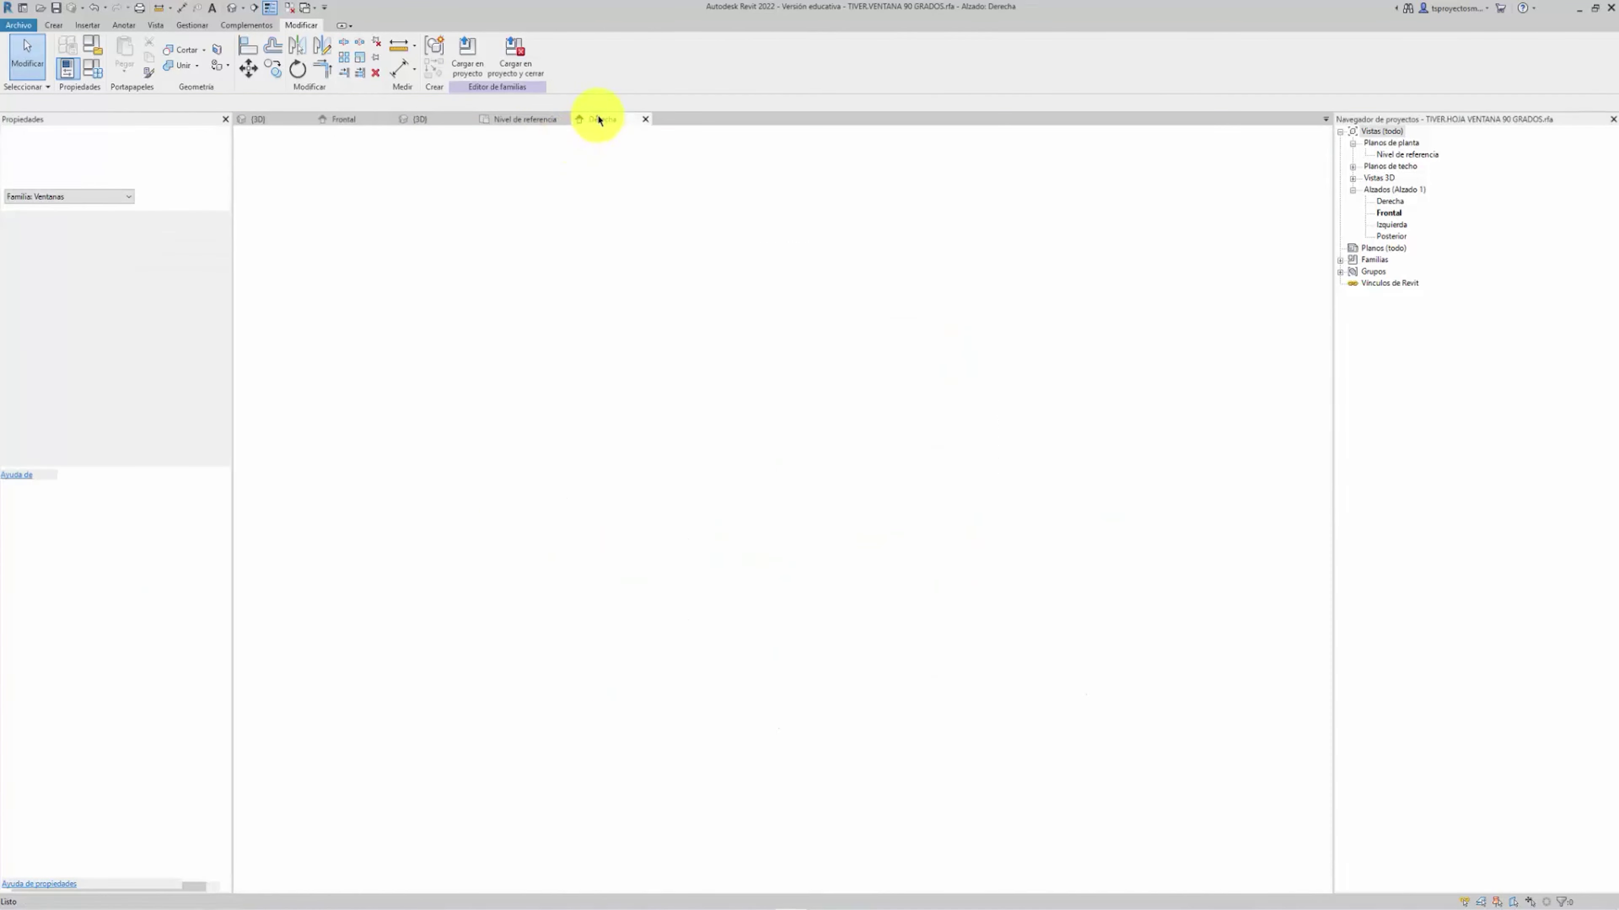
{"action": "scroll", "coordinate": [701, 372], "scroll_direction": "down", "scroll_amount": 2}
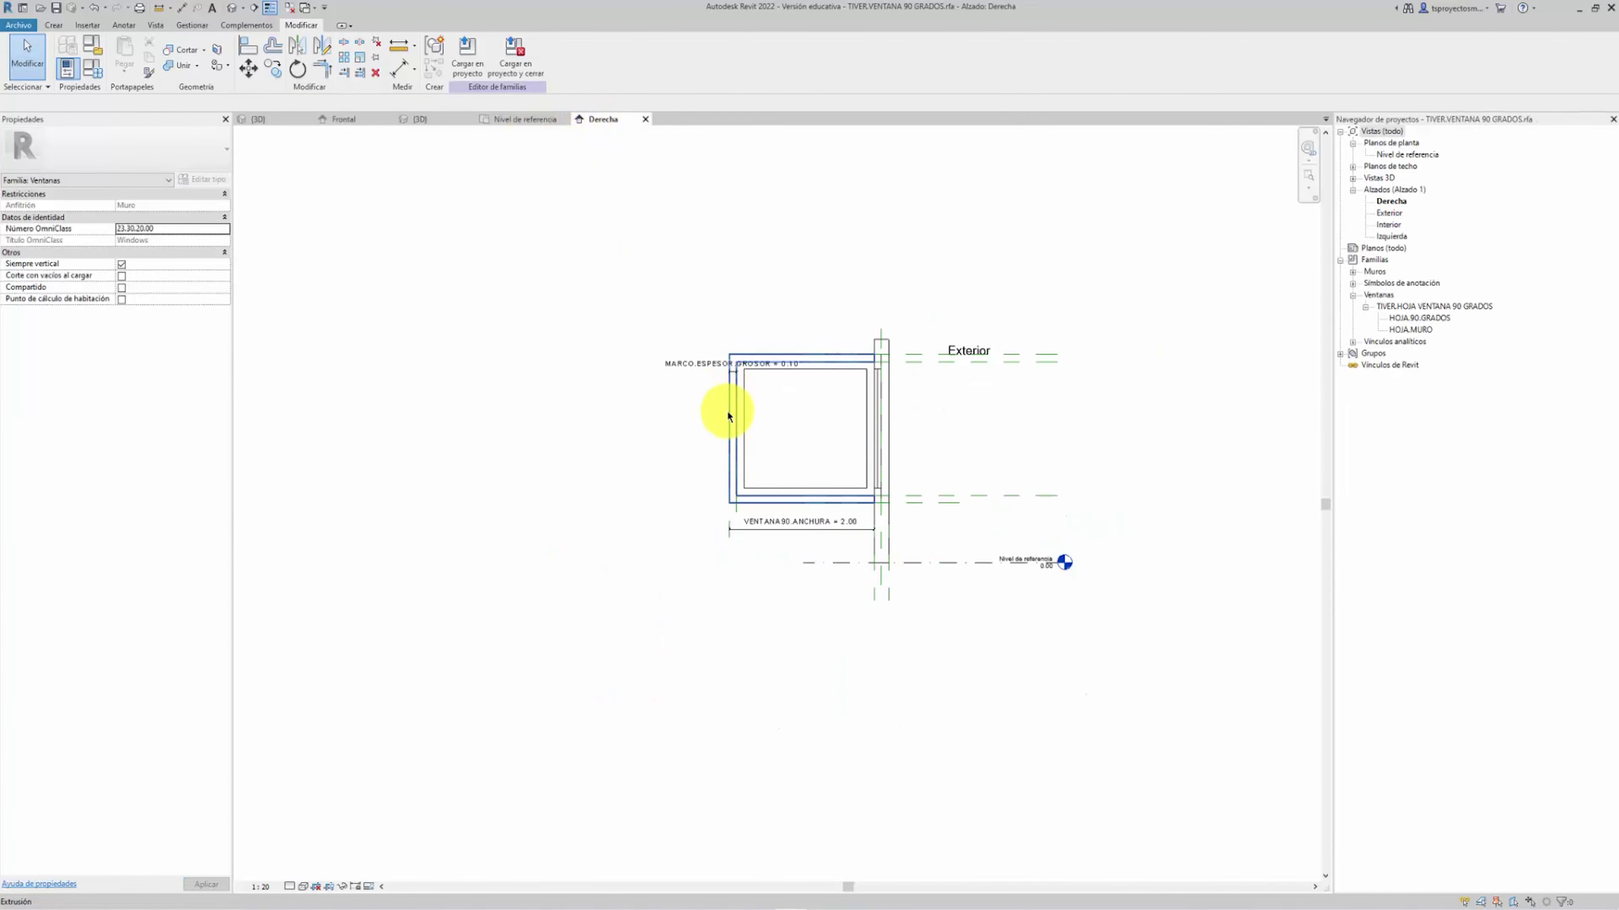
{"action": "middle_click_drag", "start_coordinate": [726, 408], "coordinate": [768, 455]}
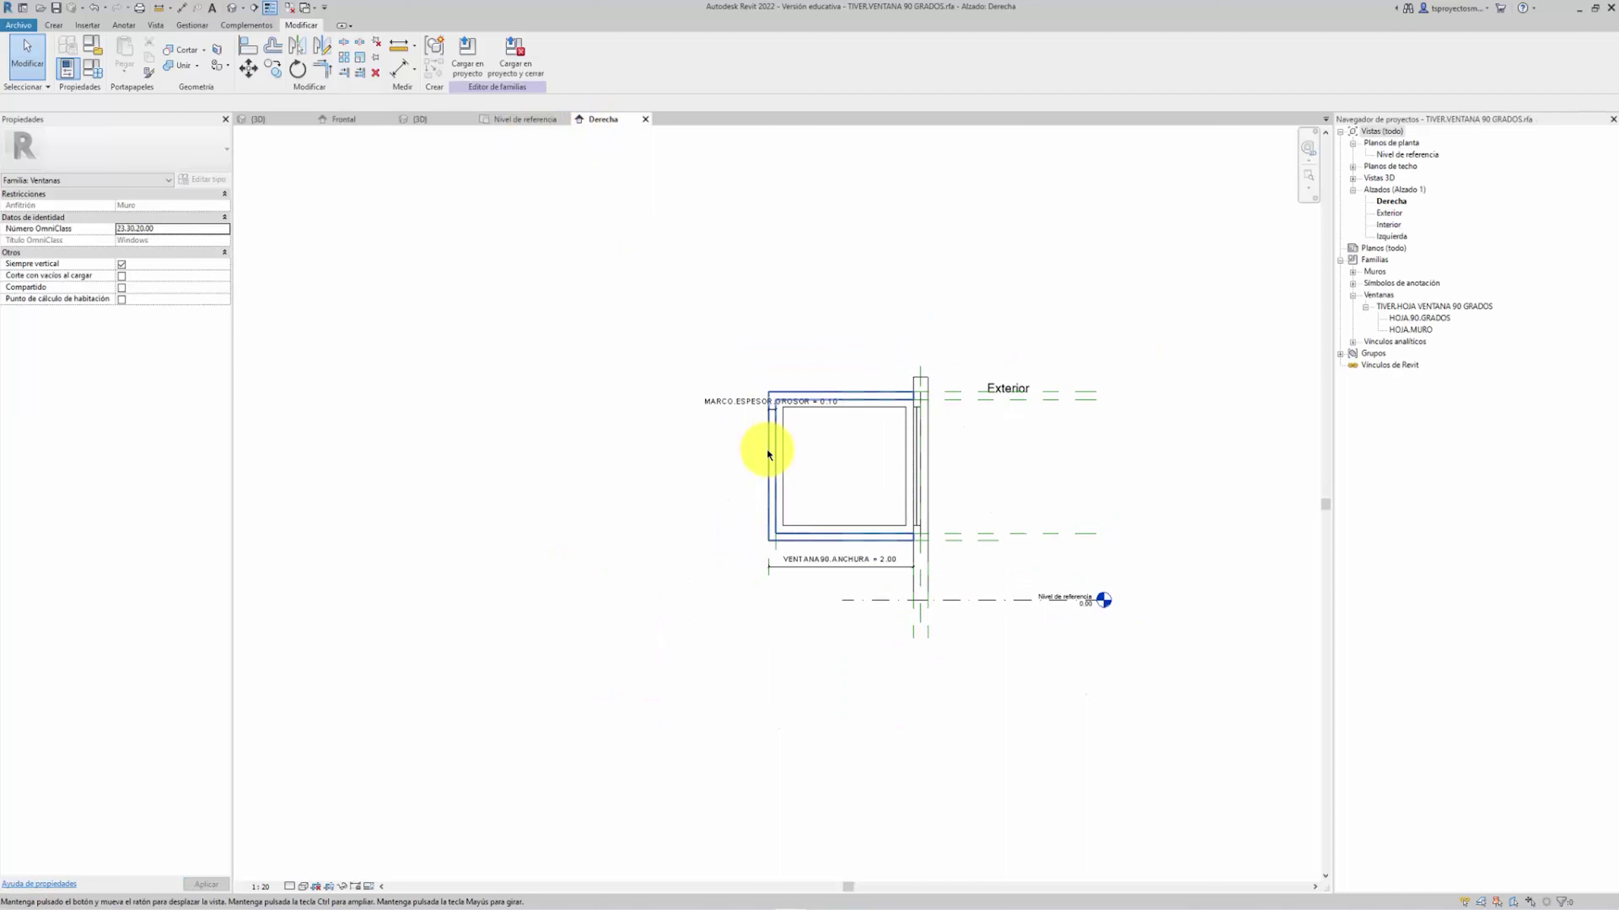
{"action": "left_click", "coordinate": [452, 121]}
{"action": "scroll", "coordinate": [775, 500], "scroll_direction": "up", "scroll_amount": 1}
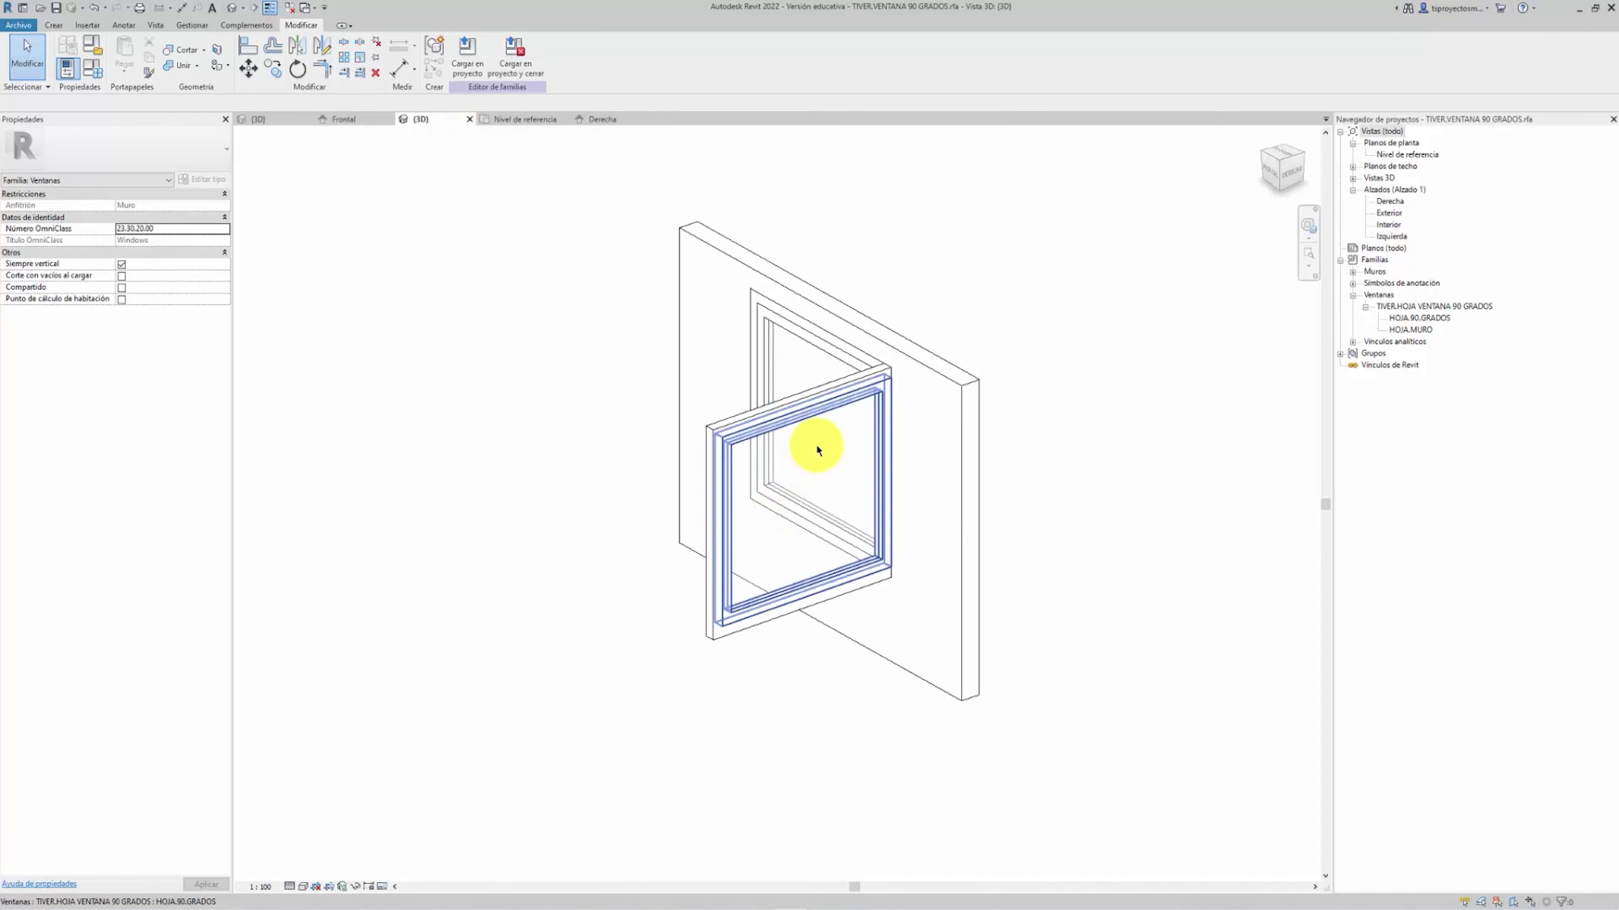
{"action": "left_click", "coordinate": [805, 397]}
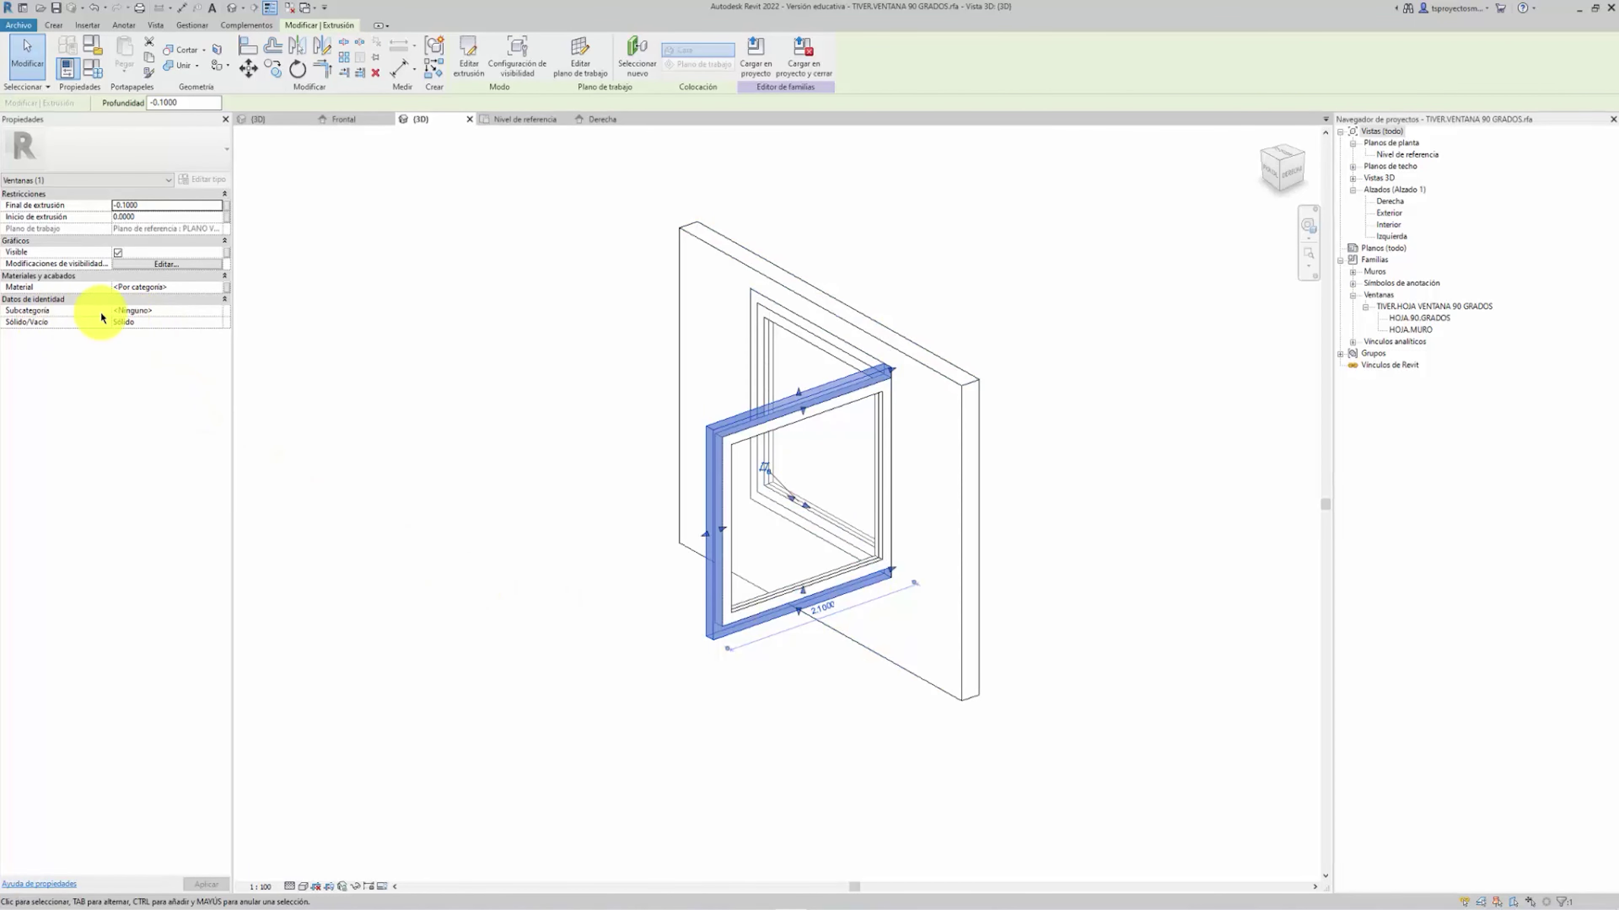
Set the inner extrusion in the wall opening to the Marco/montante subcategory
{"action": "left_click", "coordinate": [776, 314]}
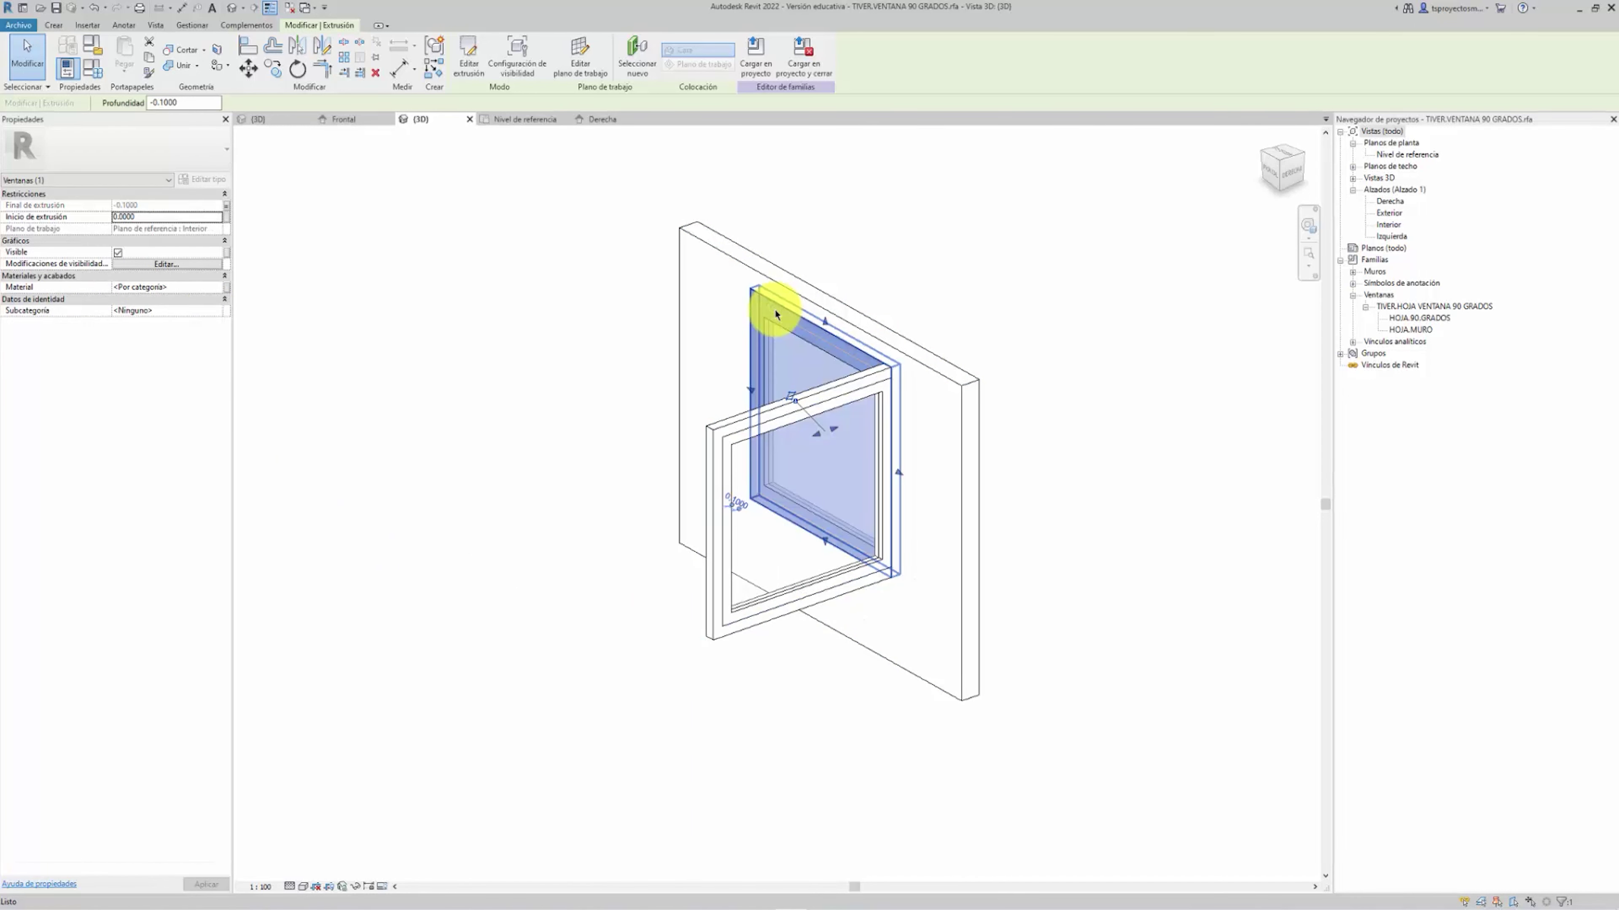
{"action": "key", "text": "Escape"}
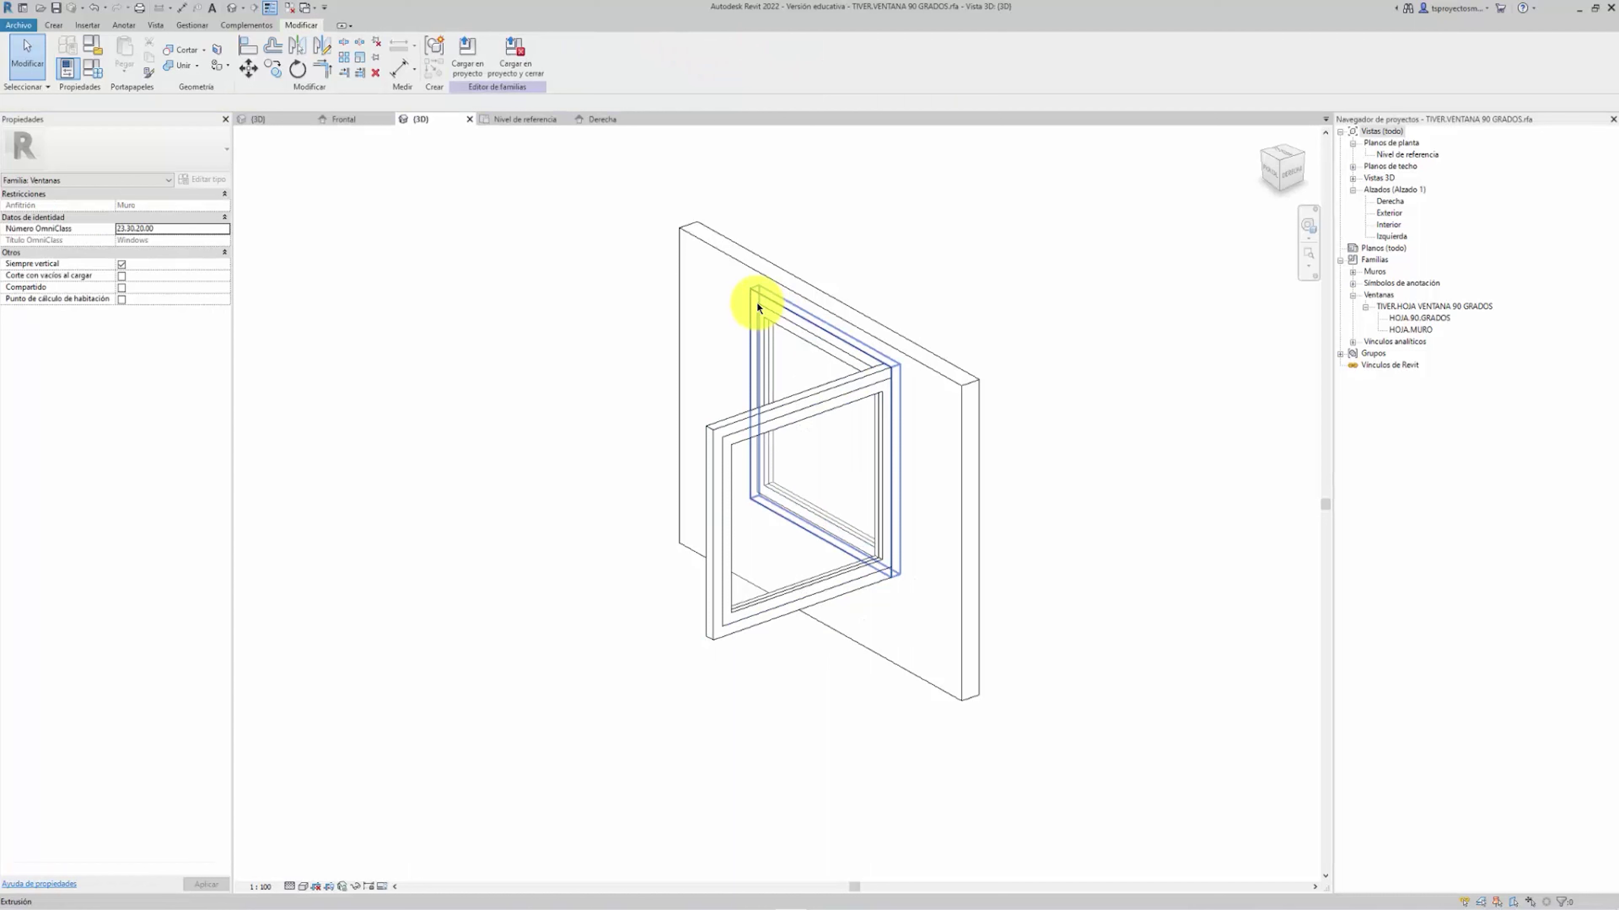
{"action": "left_click", "coordinate": [757, 302]}
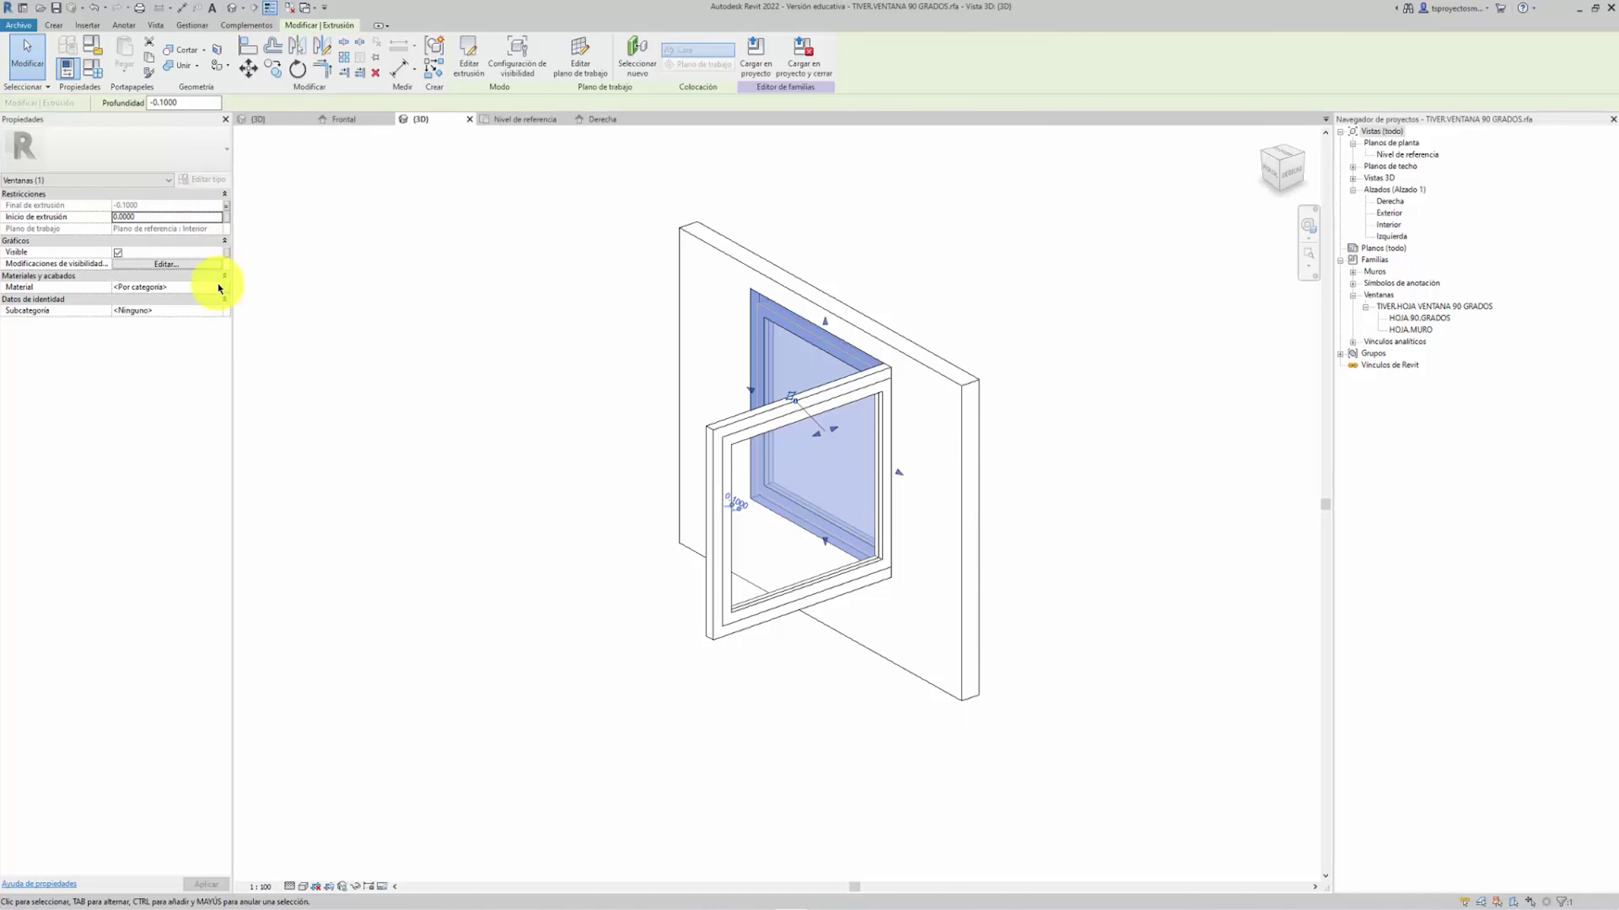
{"action": "left_click", "coordinate": [208, 312]}
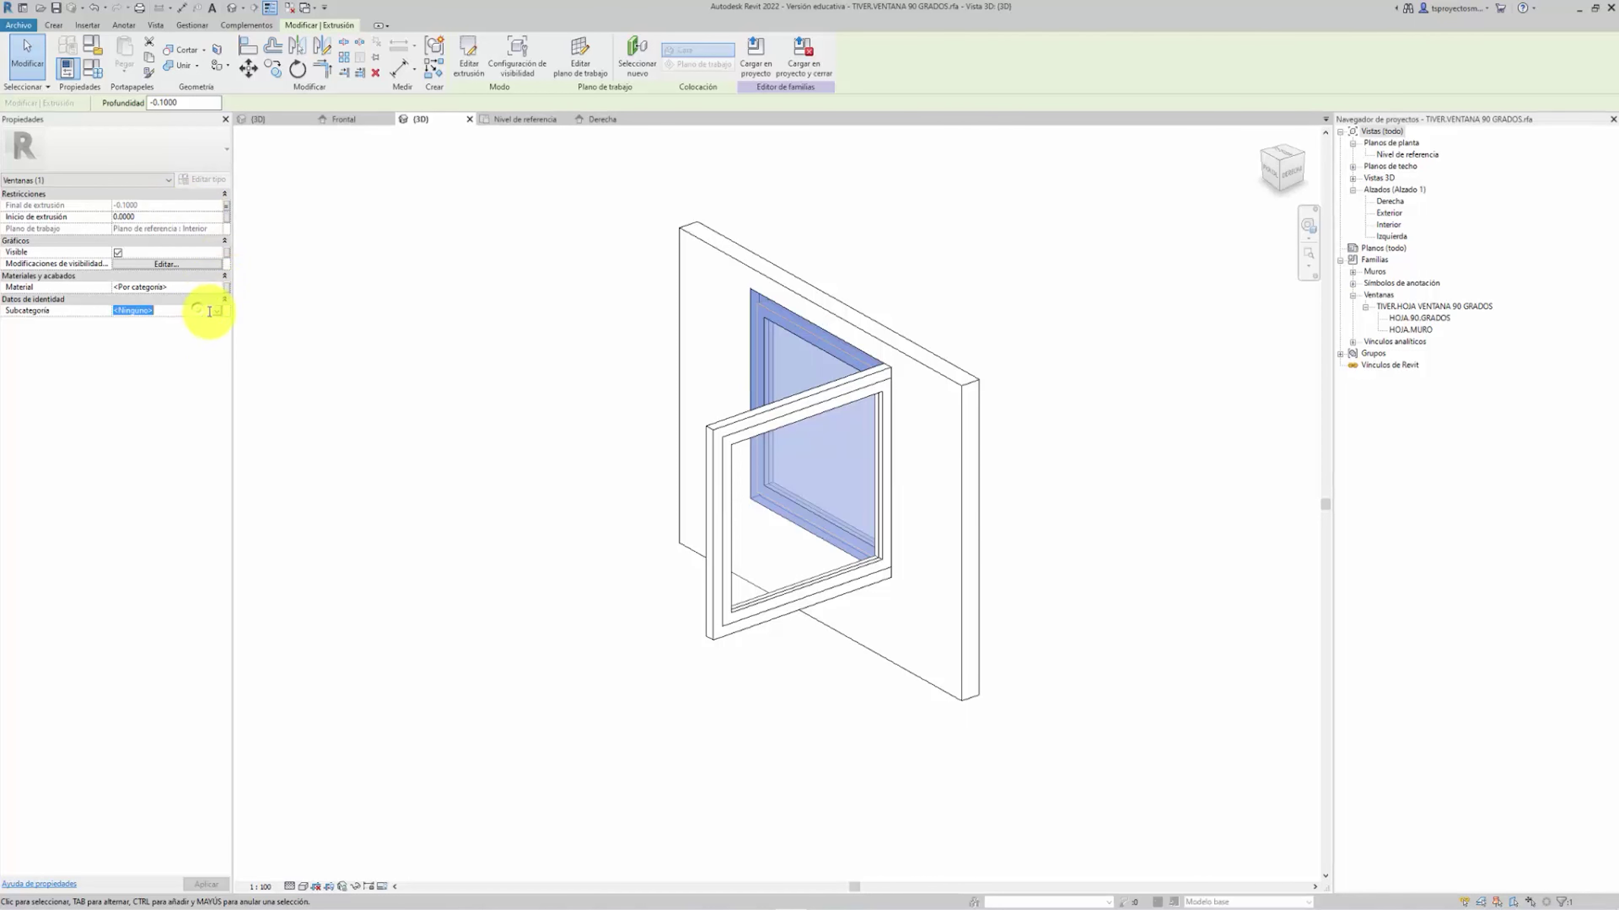
{"action": "left_click", "coordinate": [218, 311]}
{"action": "scroll", "coordinate": [212, 344], "scroll_direction": "down", "scroll_amount": 3}
{"action": "left_click", "coordinate": [159, 372]}
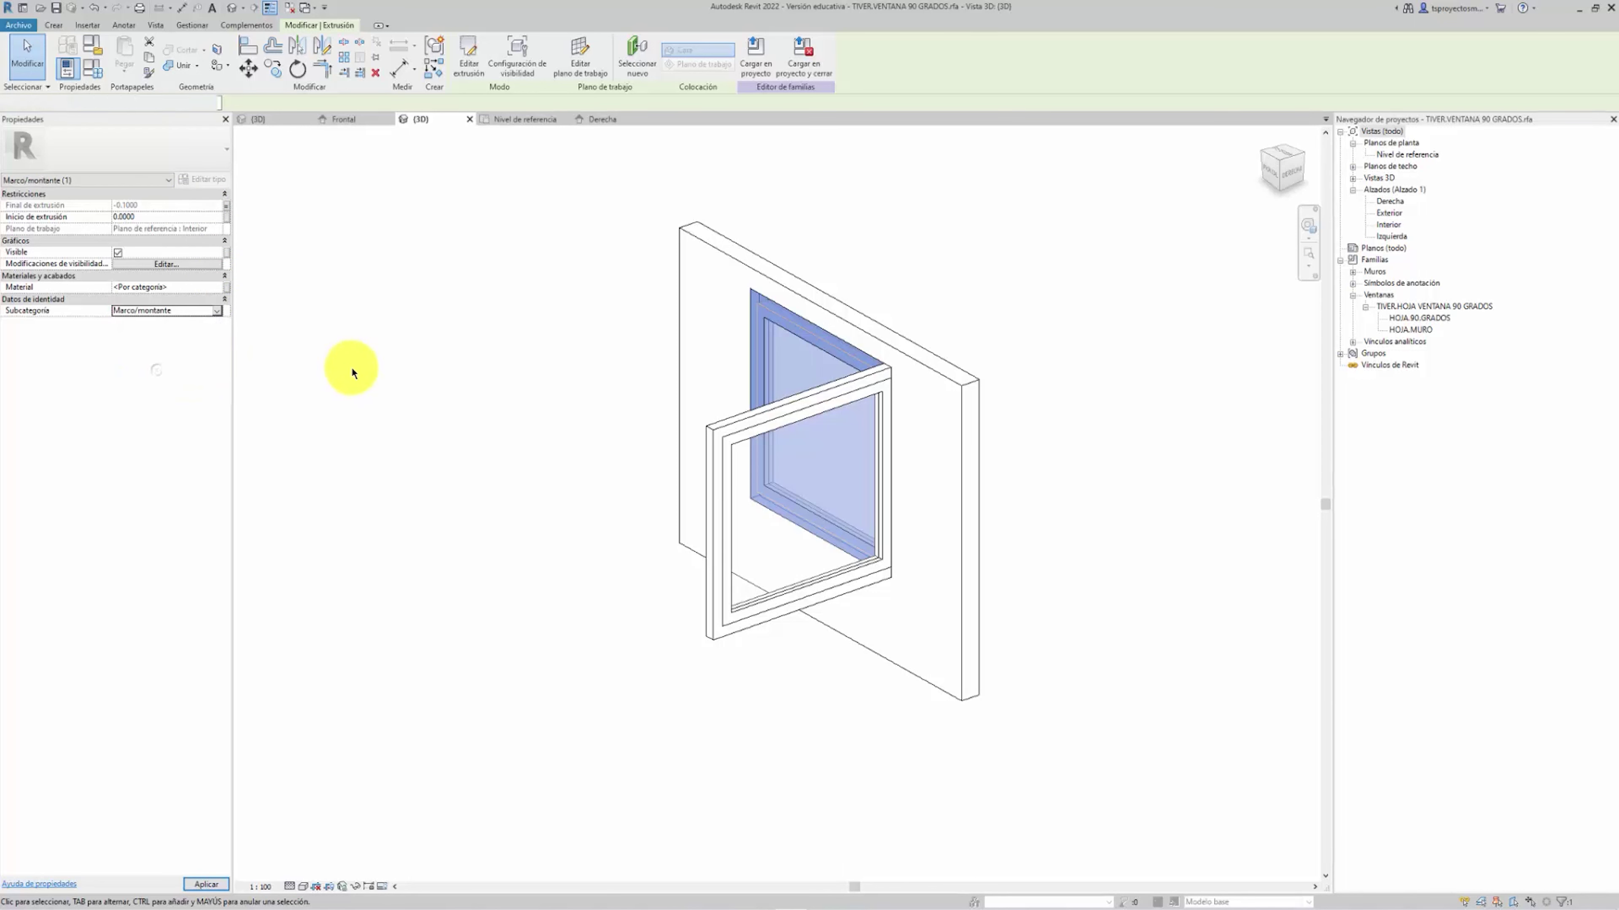
Set the swung-open sash frame extrusion's subcategory to Marco/montante and apply it
{"action": "left_click", "coordinate": [353, 373]}
{"action": "left_click", "coordinate": [714, 430]}
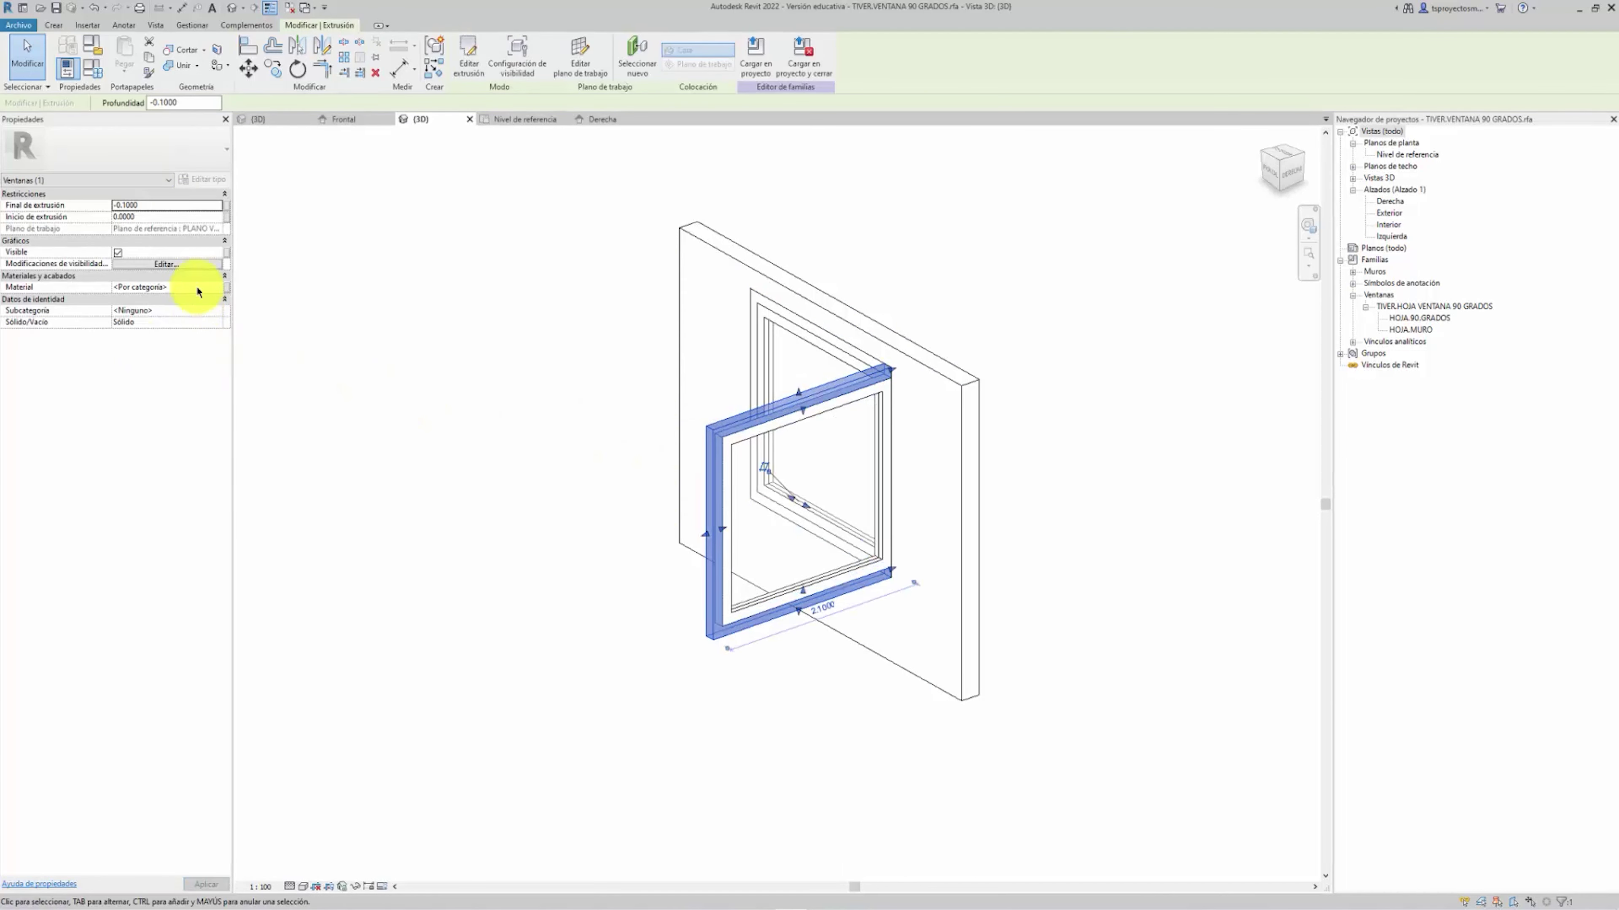
{"action": "left_click", "coordinate": [197, 322]}
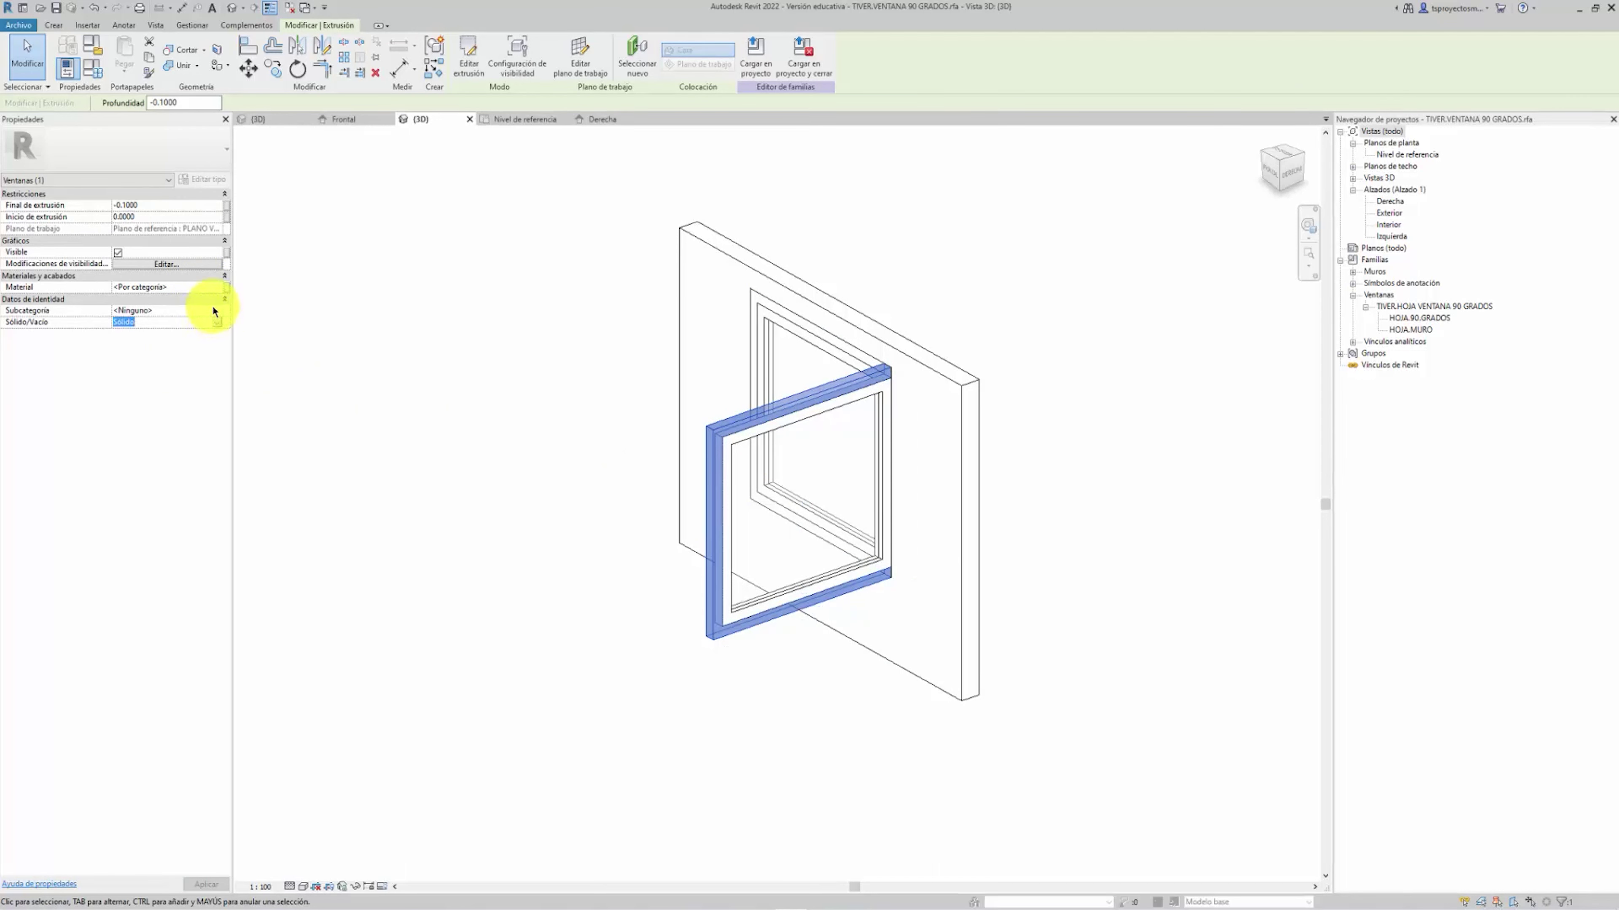
{"action": "left_click", "coordinate": [212, 310]}
{"action": "scroll", "coordinate": [215, 344], "scroll_direction": "down", "scroll_amount": 1}
{"action": "left_click_drag", "start_coordinate": [217, 357], "coordinate": [219, 365]}
{"action": "left_click", "coordinate": [165, 371]}
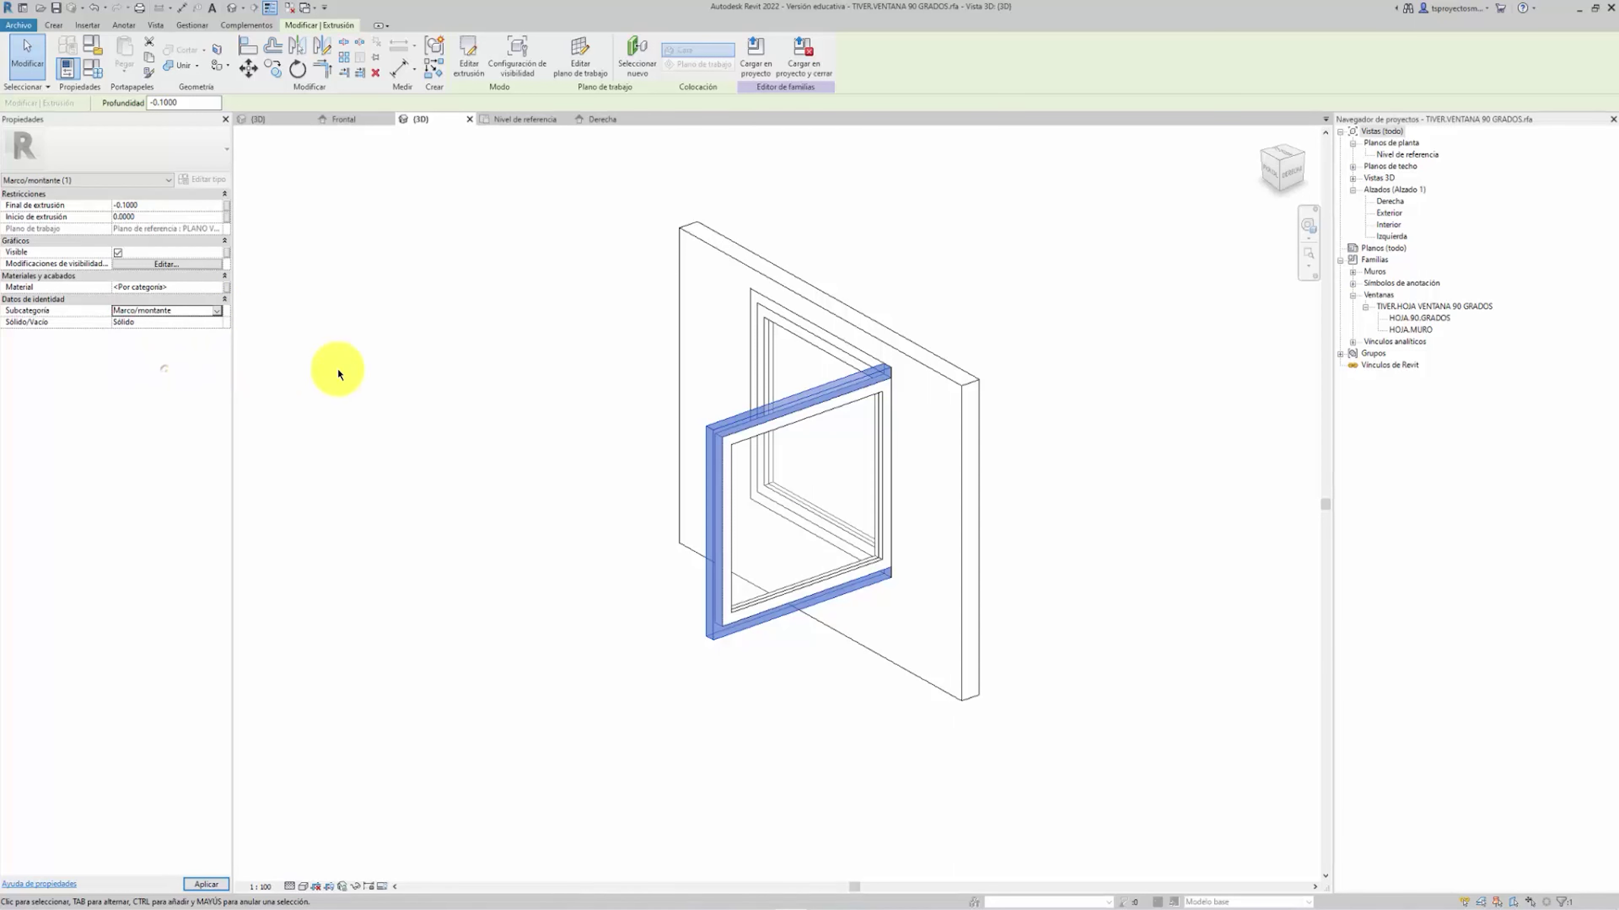
{"action": "left_click", "coordinate": [336, 367]}
{"action": "key", "text": "Escape"}
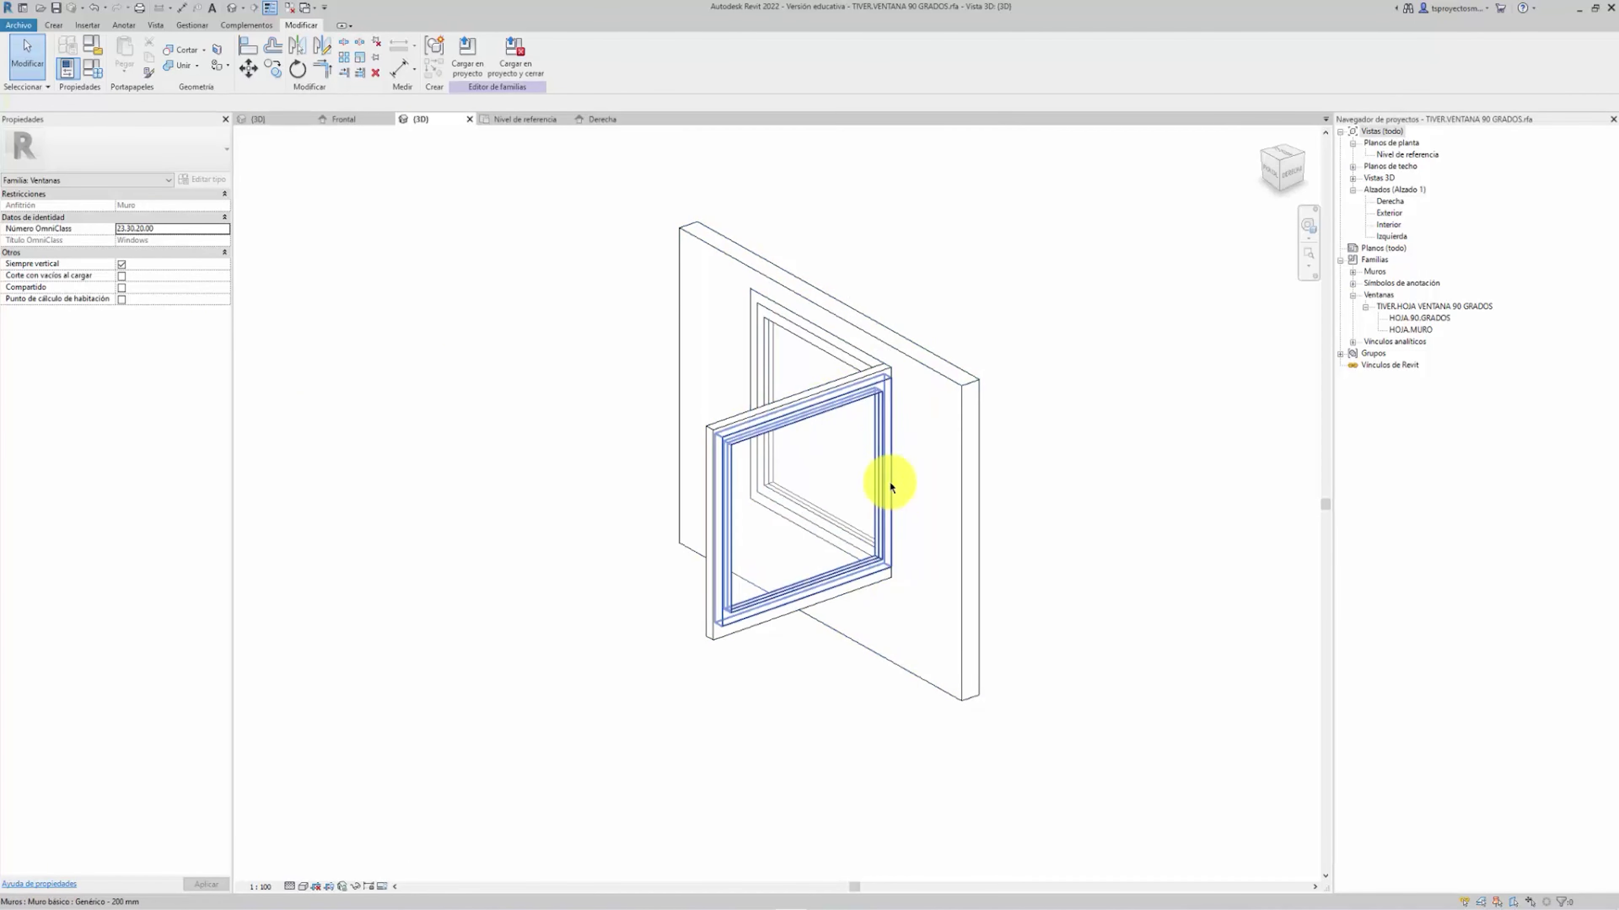
Orbit the model to a front-left view of the sash opened 90°
{"action": "mouse_move", "coordinate": [417, 431]}
{"action": "middle_mouse_down", "text": "shift"}
{"action": "mouse_move", "coordinate": [621, 459]}
{"action": "mouse_move", "coordinate": [775, 447]}
{"action": "middle_mouse_up", "text": "shift"}
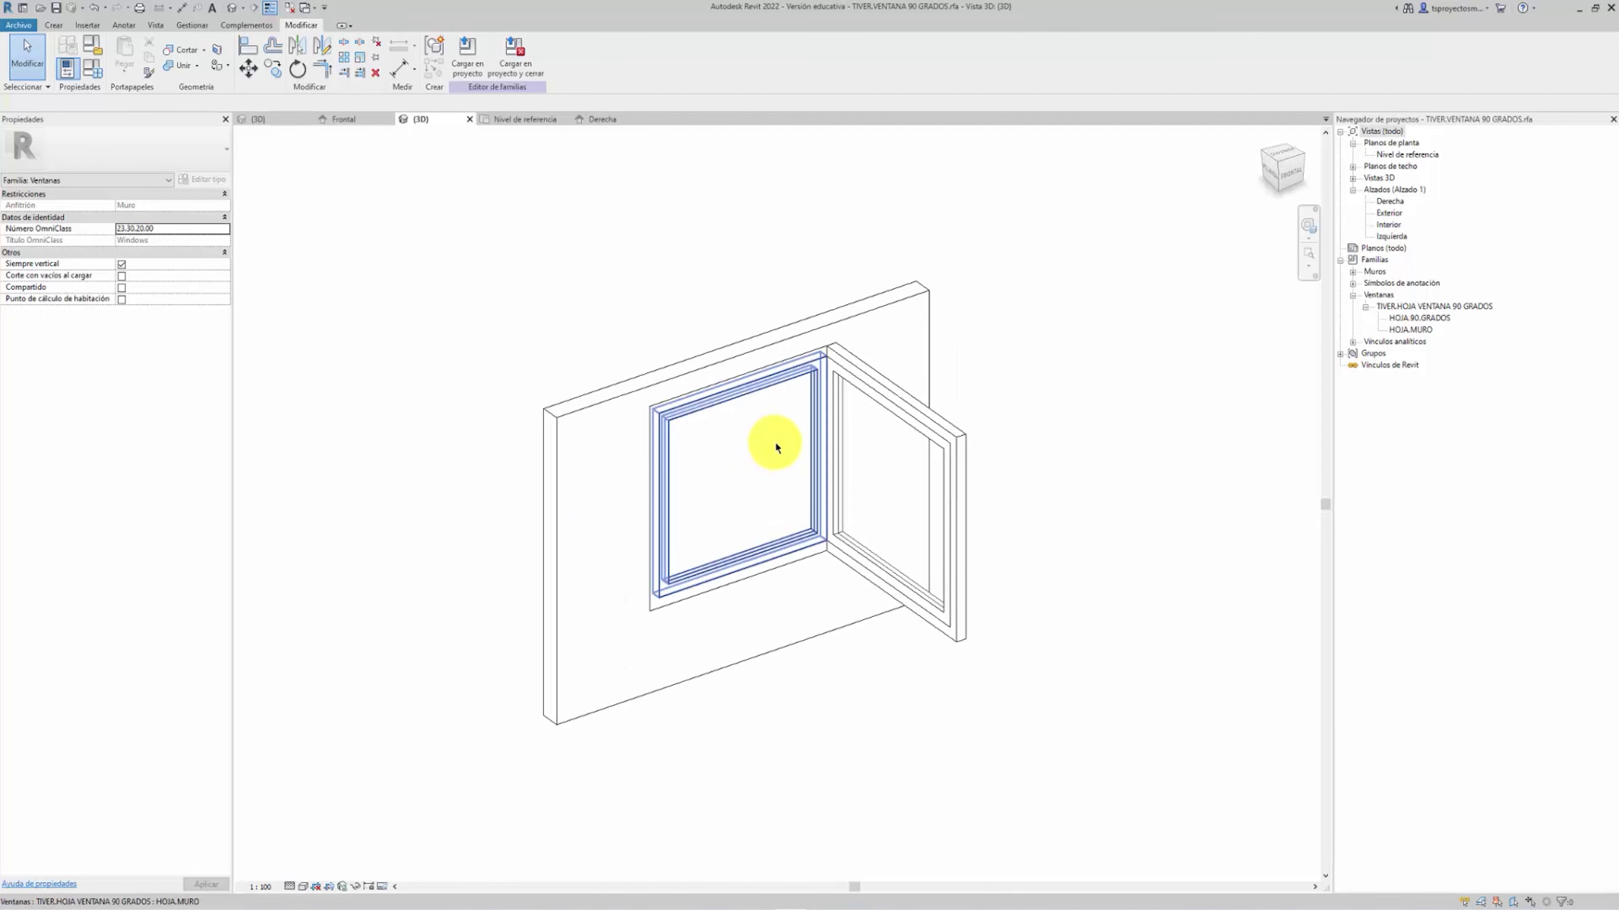